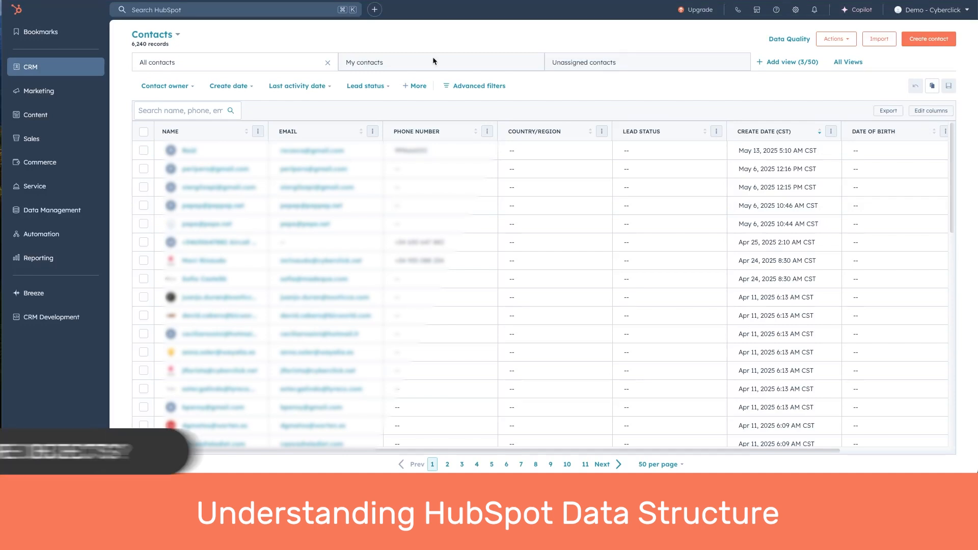
# Open the account's property settings and select Contact properties as the object.
pyautogui.moveTo(64, 68)
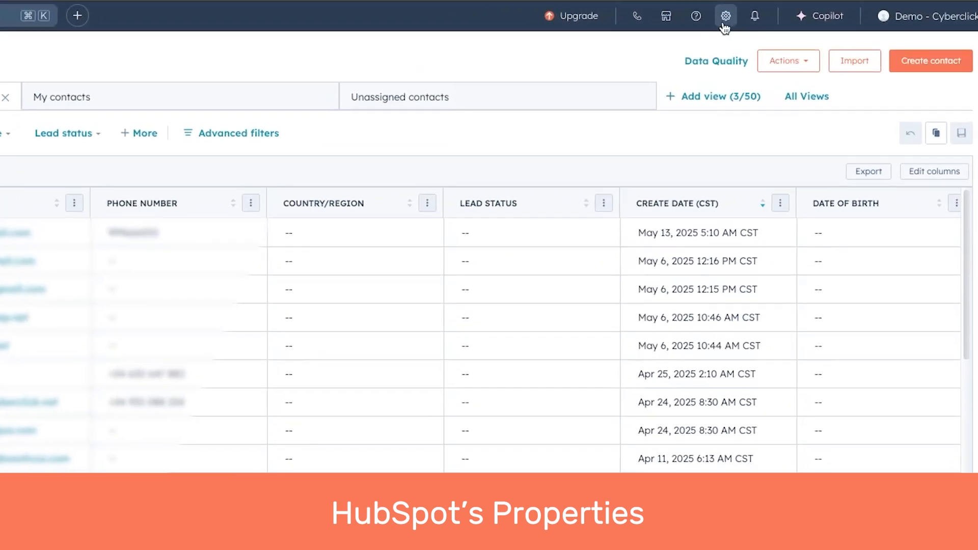
pyautogui.click(724, 24)
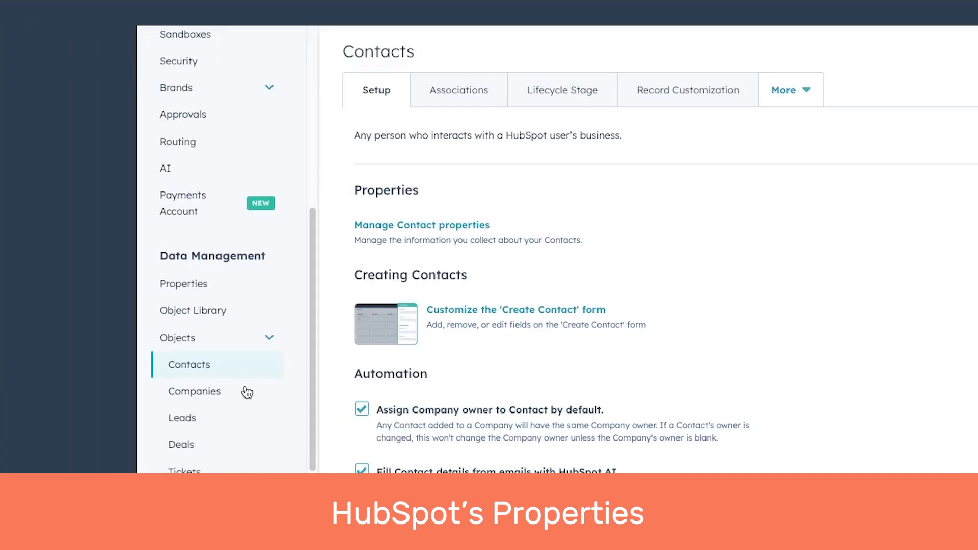
pyautogui.click(189, 286)
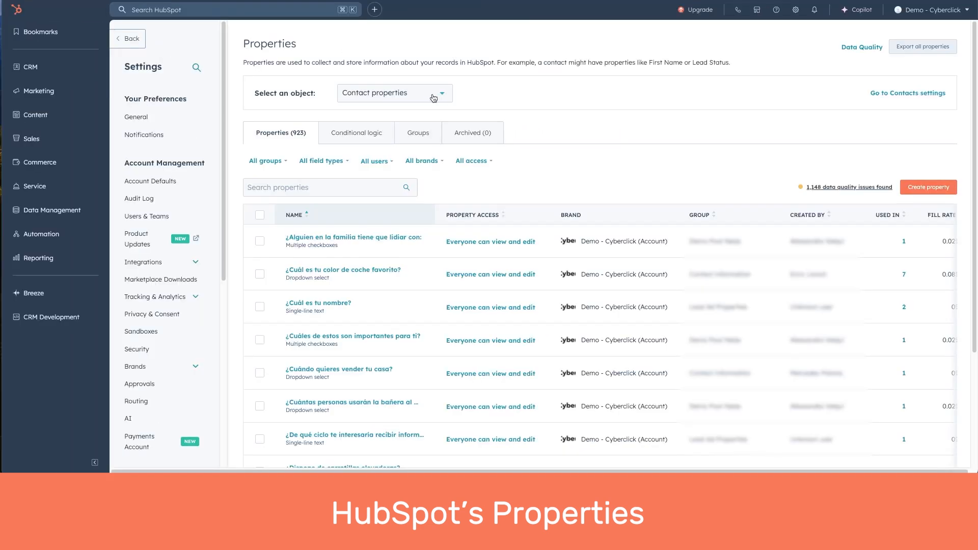
pyautogui.click(434, 97)
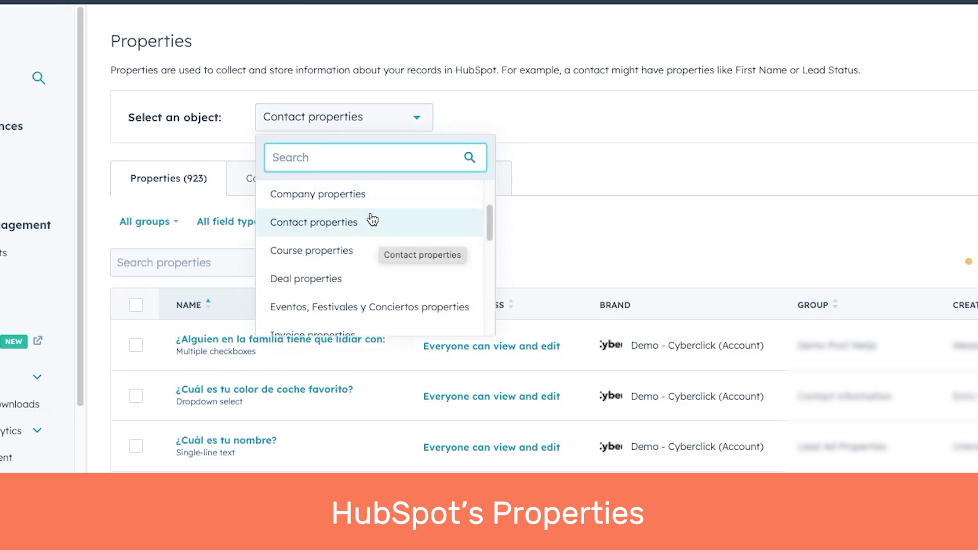
pyautogui.click(372, 221)
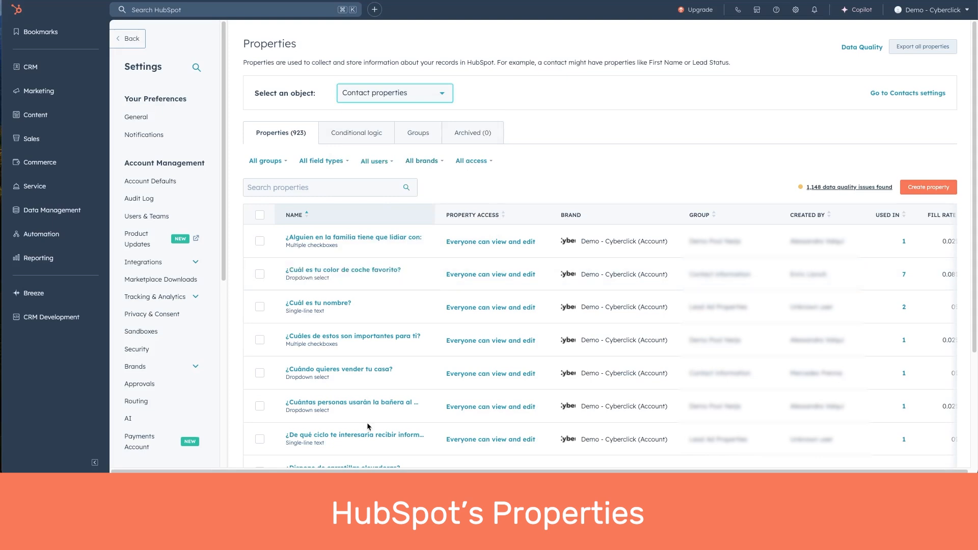
# Filter the contact properties to those created by the user HubSpot.
pyautogui.scroll(-3, 368, 426)
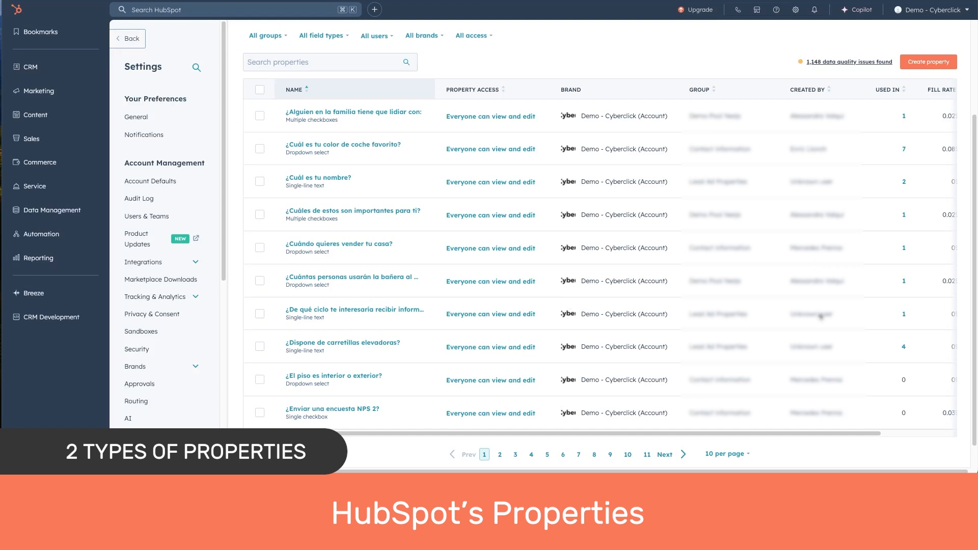
pyautogui.scroll(3, 297, 282)
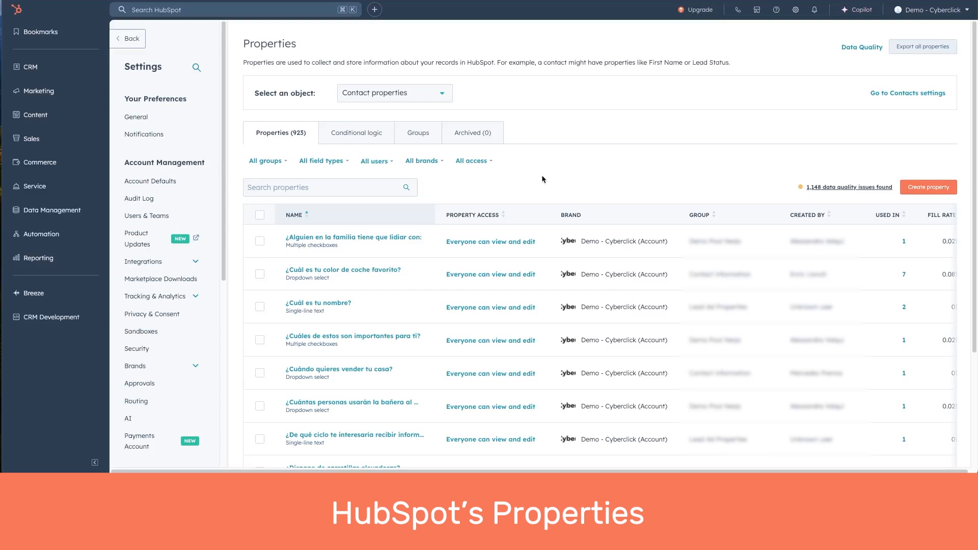
pyautogui.click(374, 162)
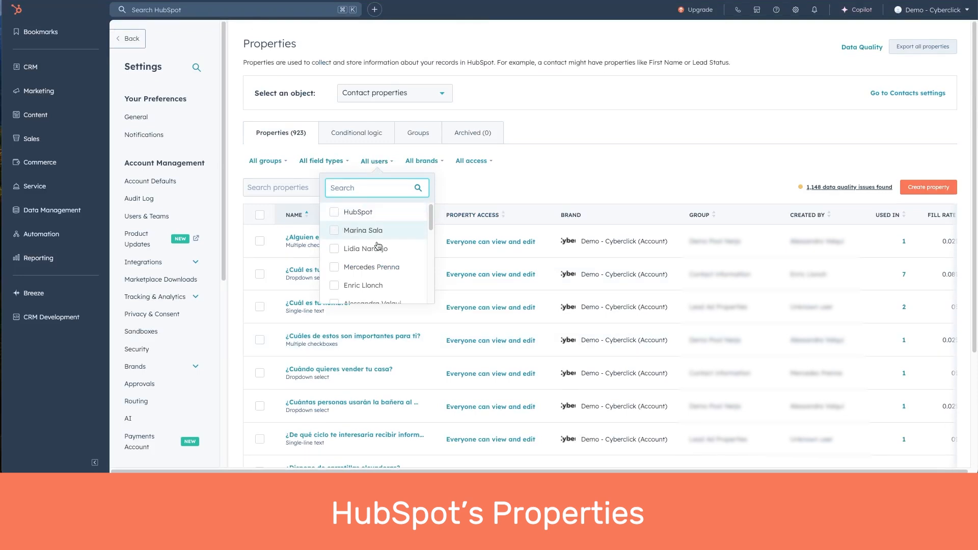
pyautogui.scroll(-5, 377, 246)
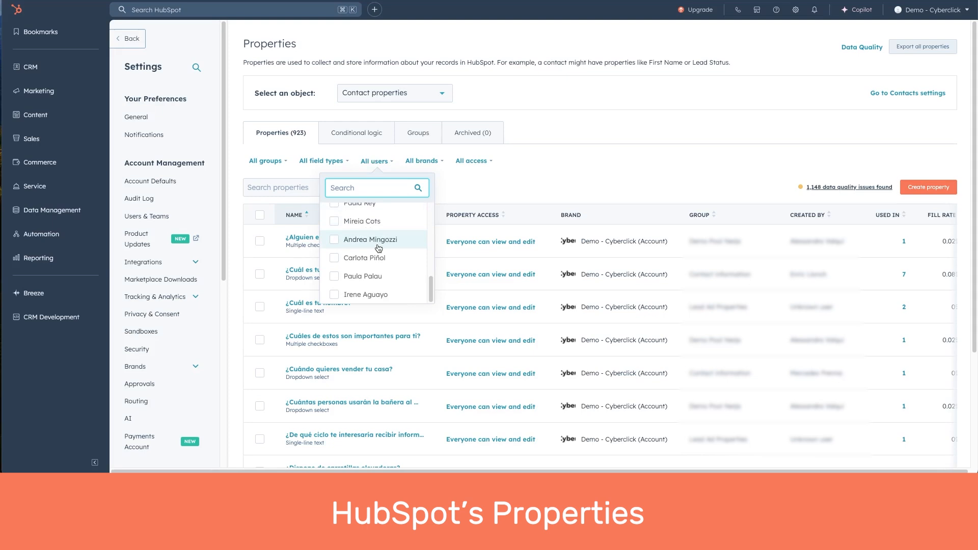
pyautogui.scroll(5, 377, 246)
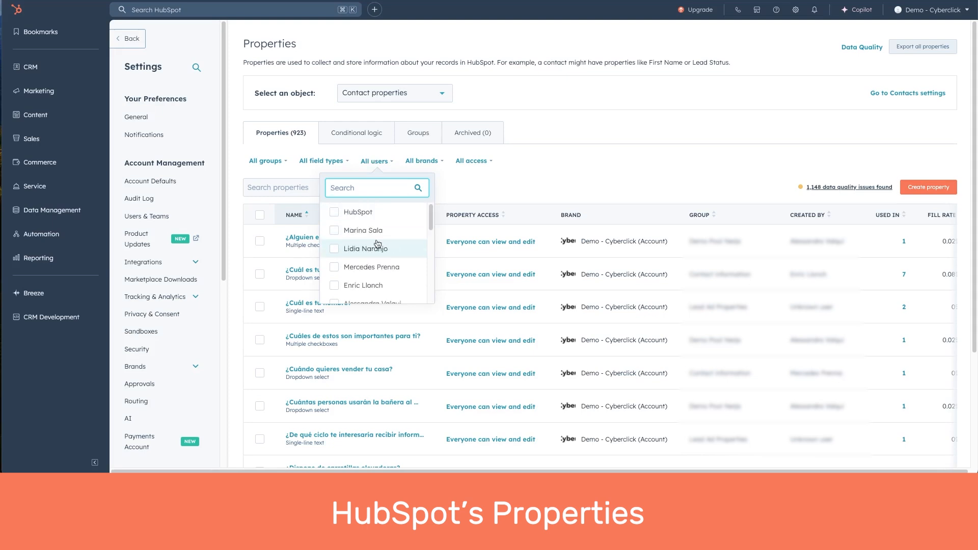
pyautogui.click(334, 212)
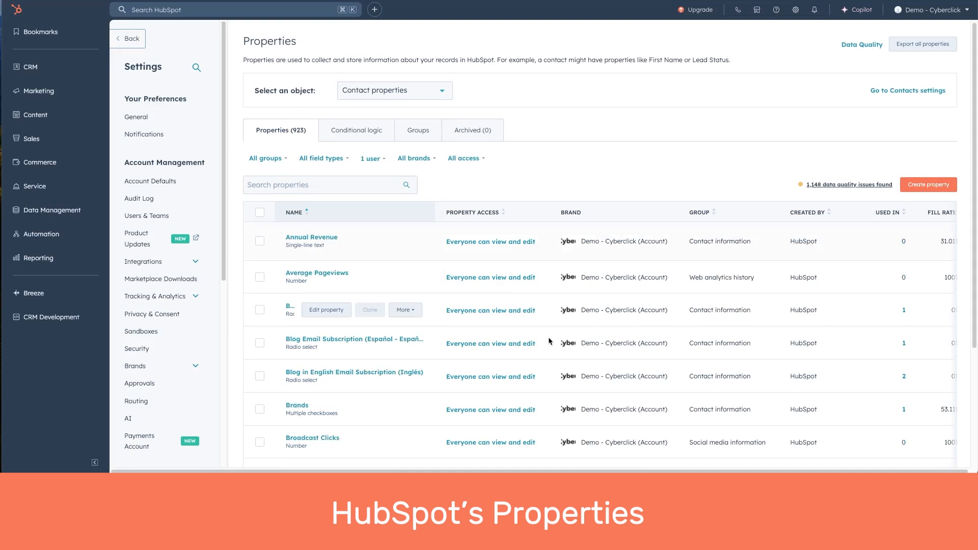
# Browse the HubSpot-created contact properties, checking their field types, groups and usage.
pyautogui.scroll(-3, 549, 342)
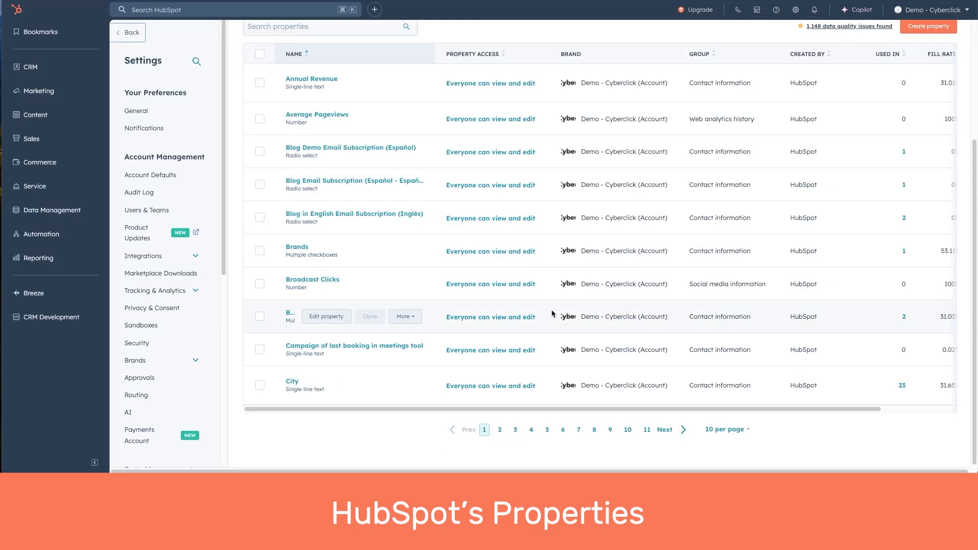
pyautogui.scroll(2, 552, 313)
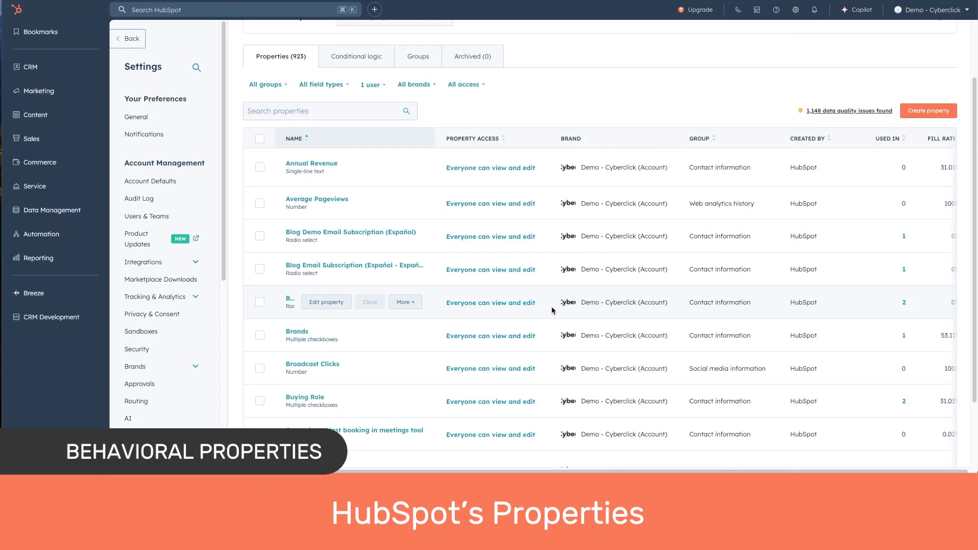
pyautogui.scroll(-2, 552, 310)
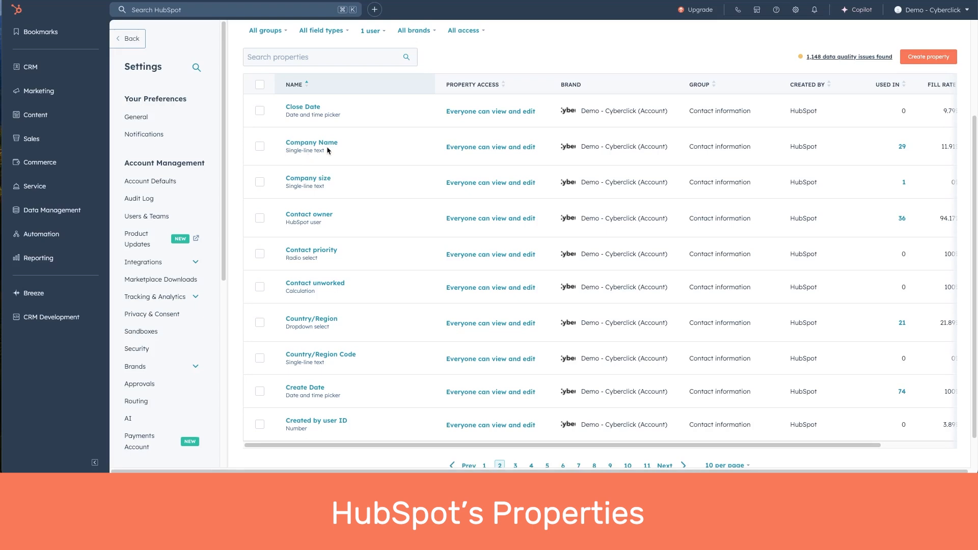
pyautogui.scroll(2, 328, 150)
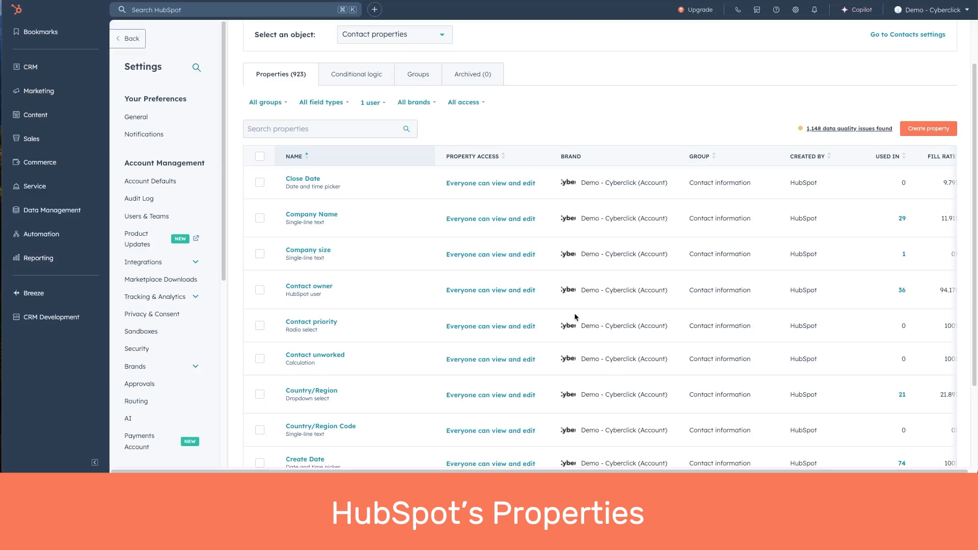
pyautogui.scroll(-3, 578, 313)
pyautogui.scroll(4, 586, 314)
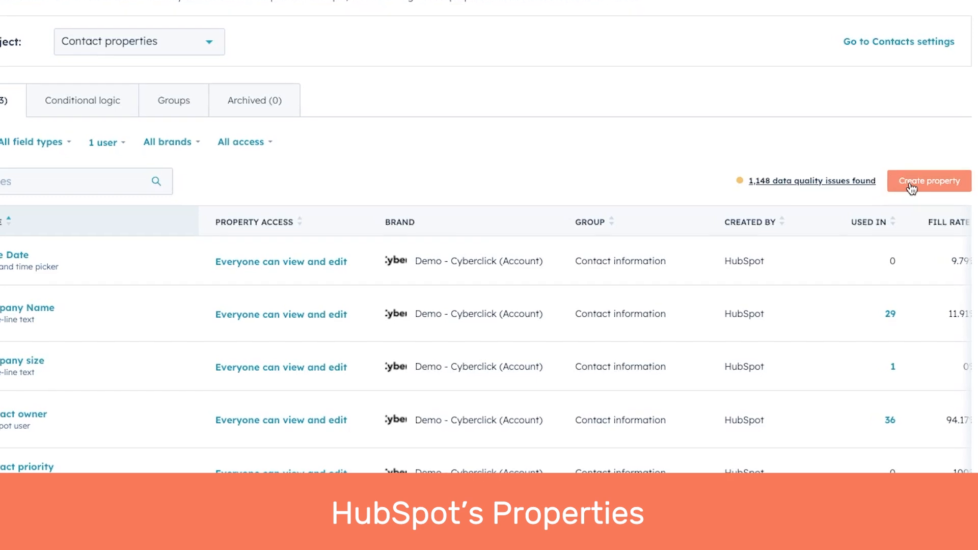
# Start a new contact property labelled "How did you hear about us?" in the Contact information group, described as "How our regulars found us".
pyautogui.click(917, 186)
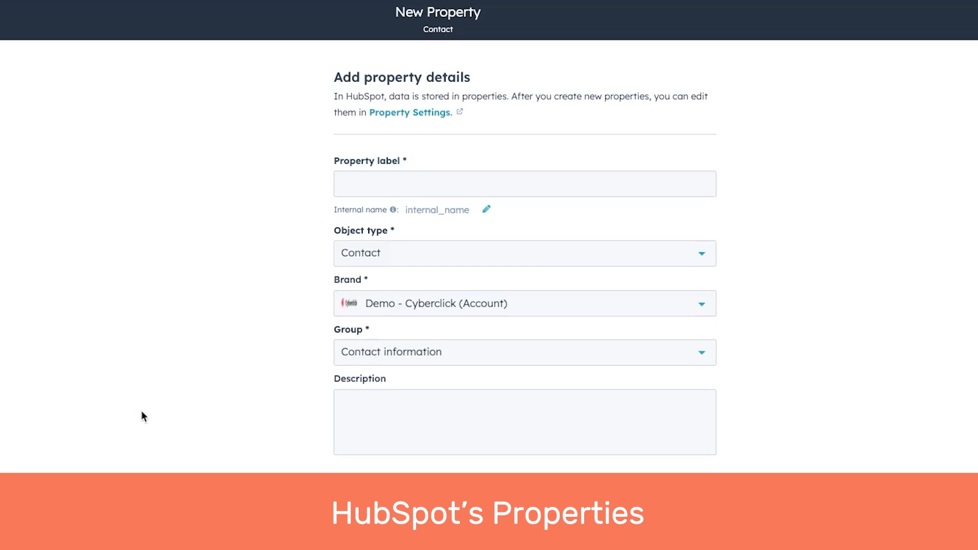
pyautogui.click(357, 183)
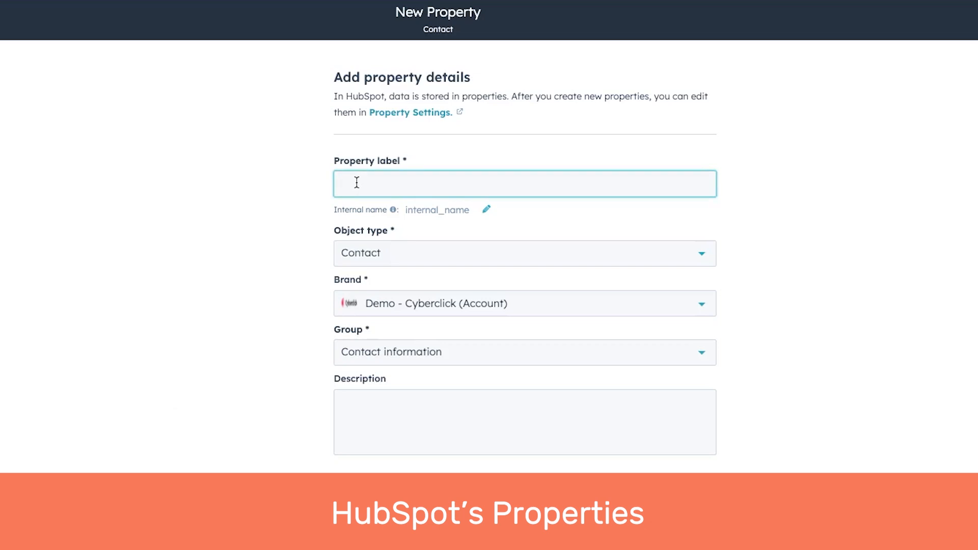
pyautogui.write('How did you hear about us?')
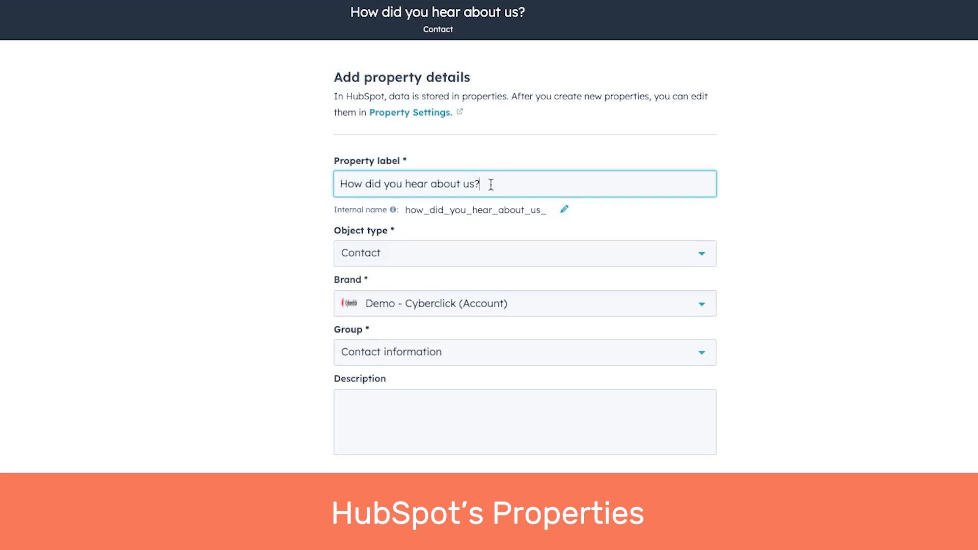
pyautogui.click(376, 261)
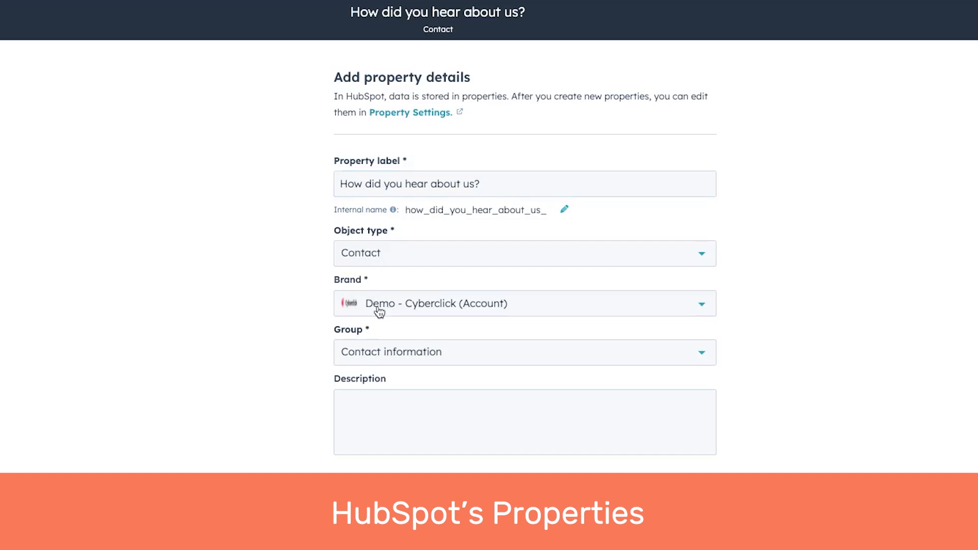
pyautogui.click(471, 357)
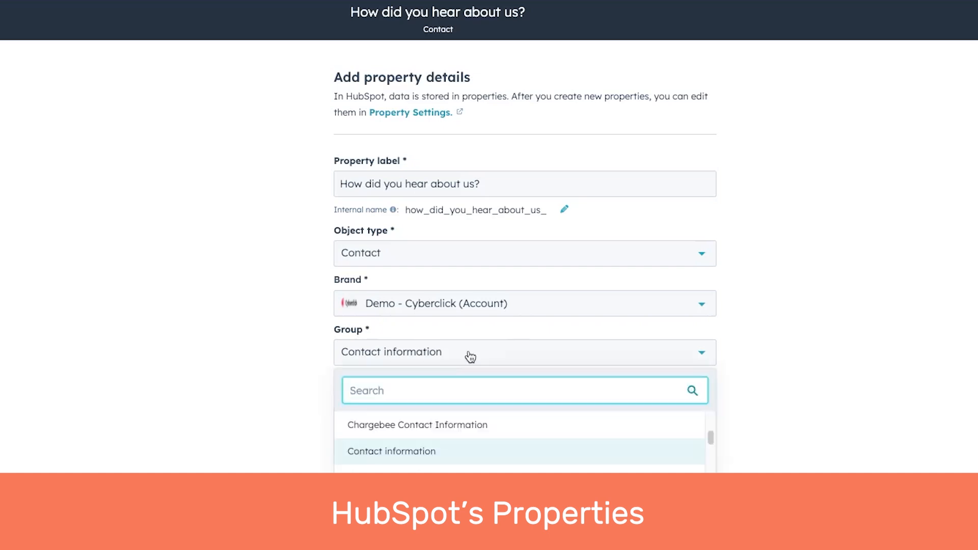
pyautogui.click(470, 357)
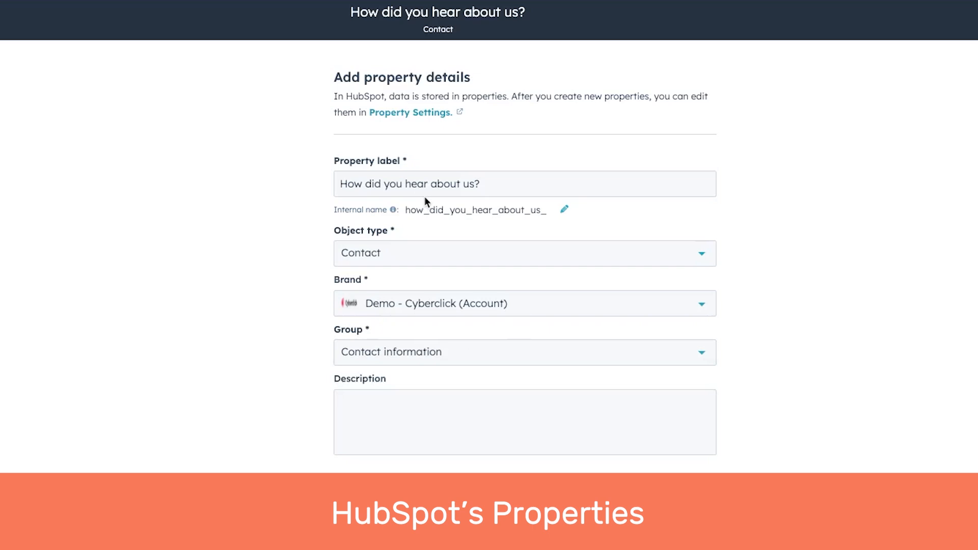
pyautogui.click(385, 404)
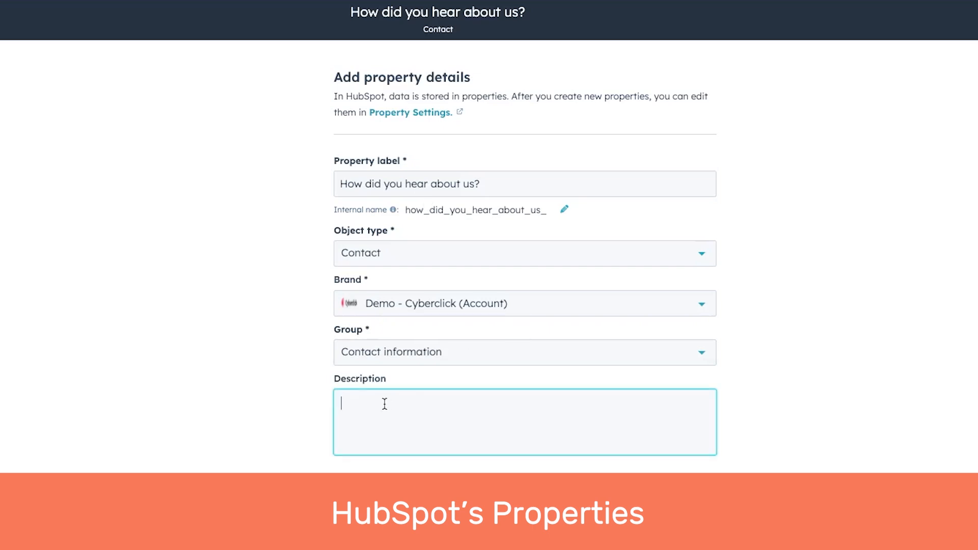
pyautogui.write('How our regulars found us')
pyautogui.click(914, 264)
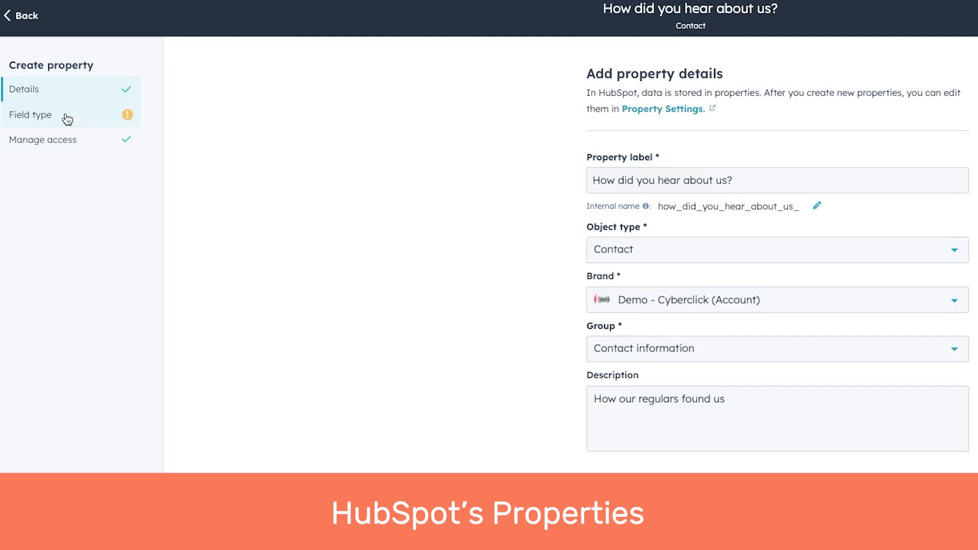
# Set the field type to Dropdown select and add the options "Social Media", "An event" and "A friend told me about you".
pyautogui.click(67, 119)
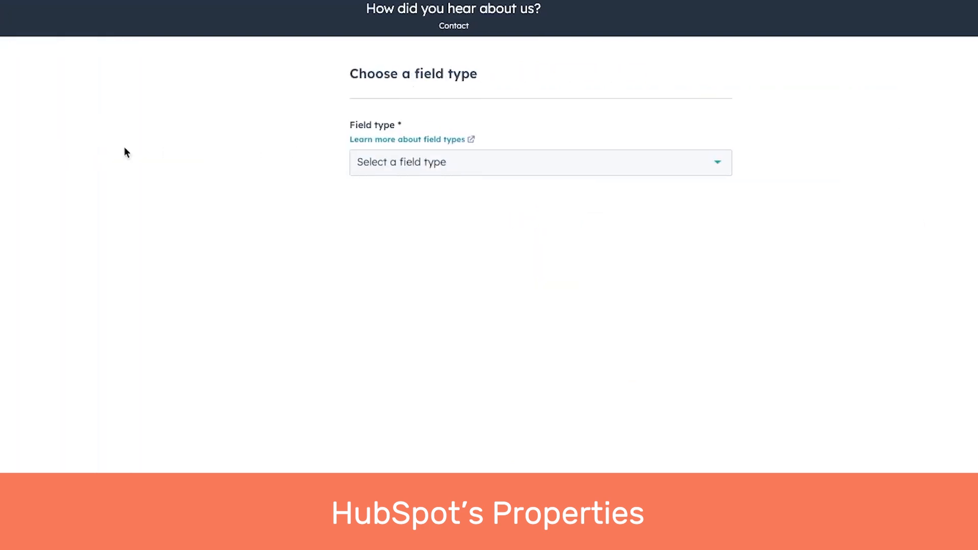
pyautogui.click(496, 163)
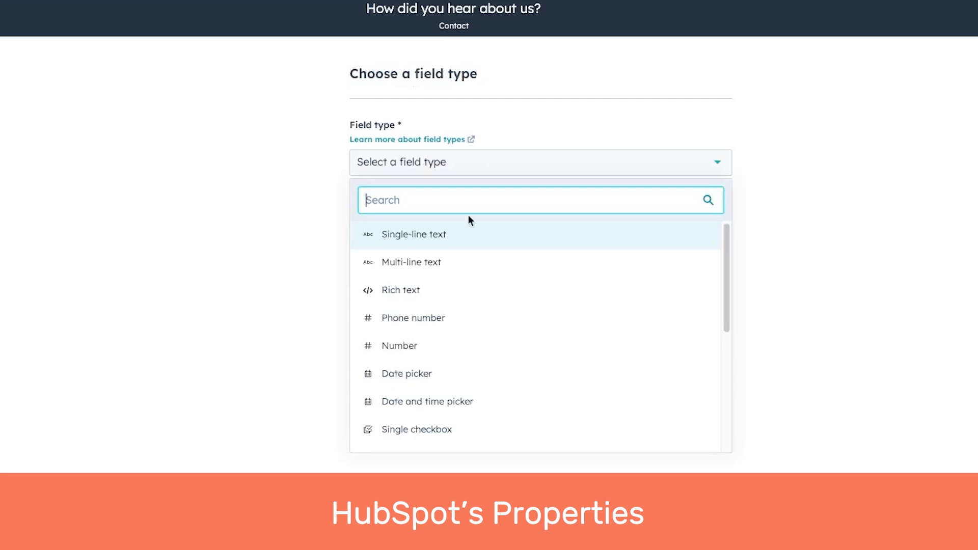
pyautogui.scroll(-2, 459, 389)
pyautogui.click(457, 393)
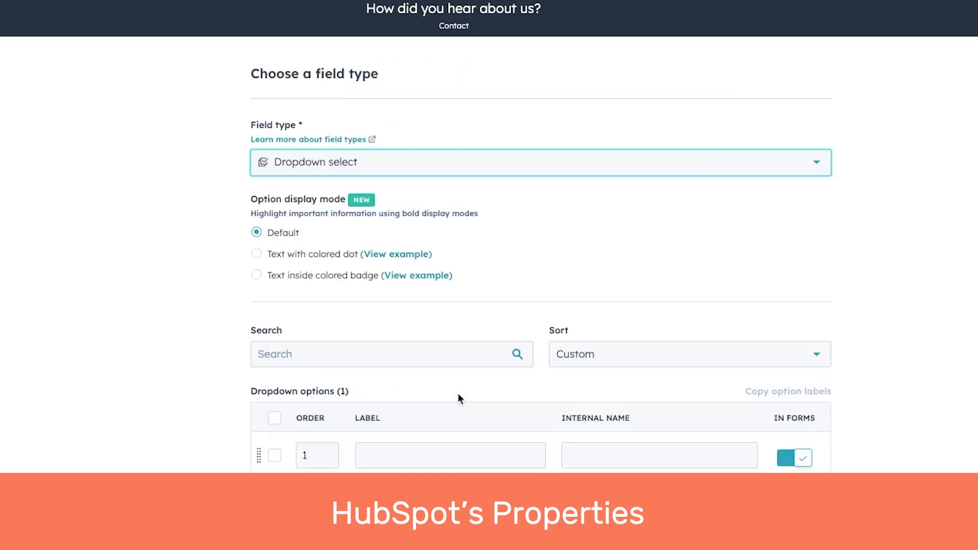
pyautogui.click(395, 455)
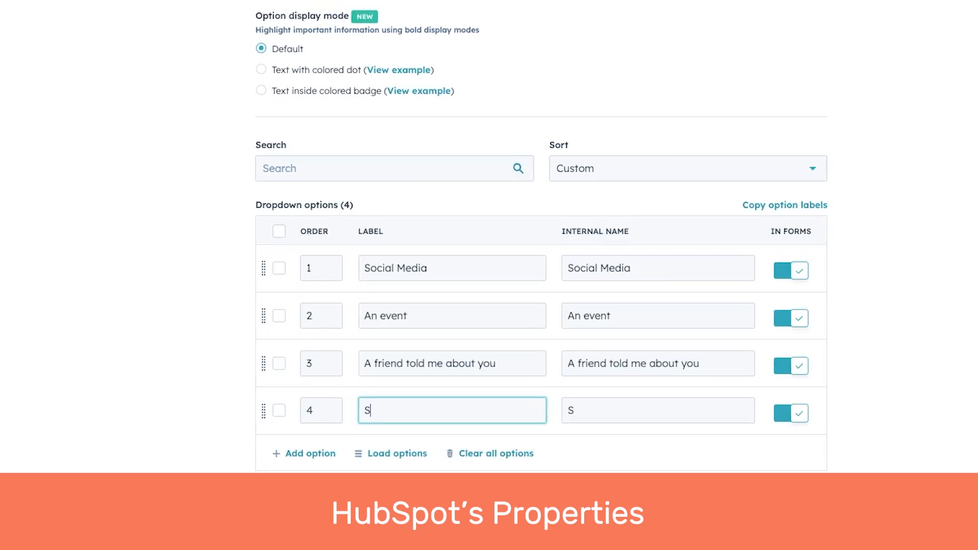
# Check the new property's rules and access settings, create it, and open its additional actions in the properties list.
pyautogui.click(58, 101)
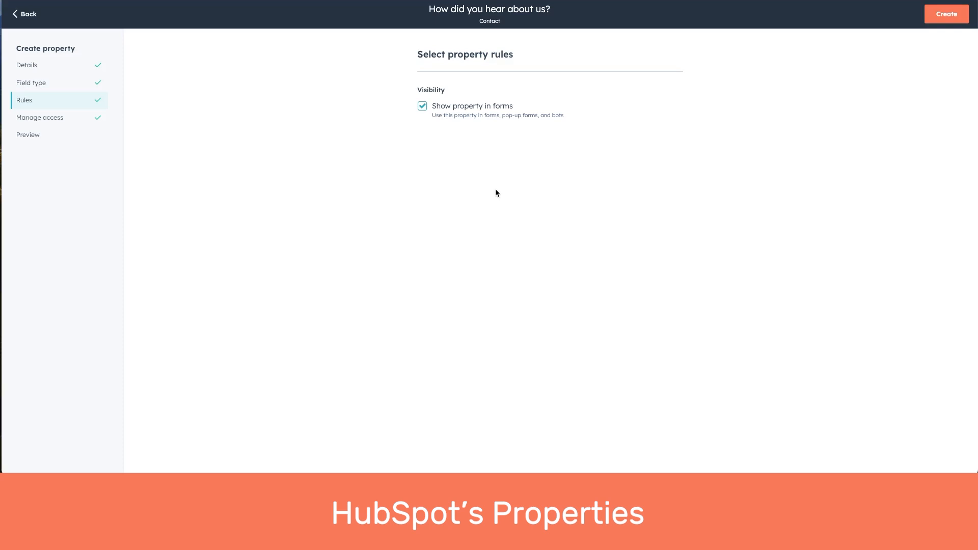
pyautogui.click(45, 118)
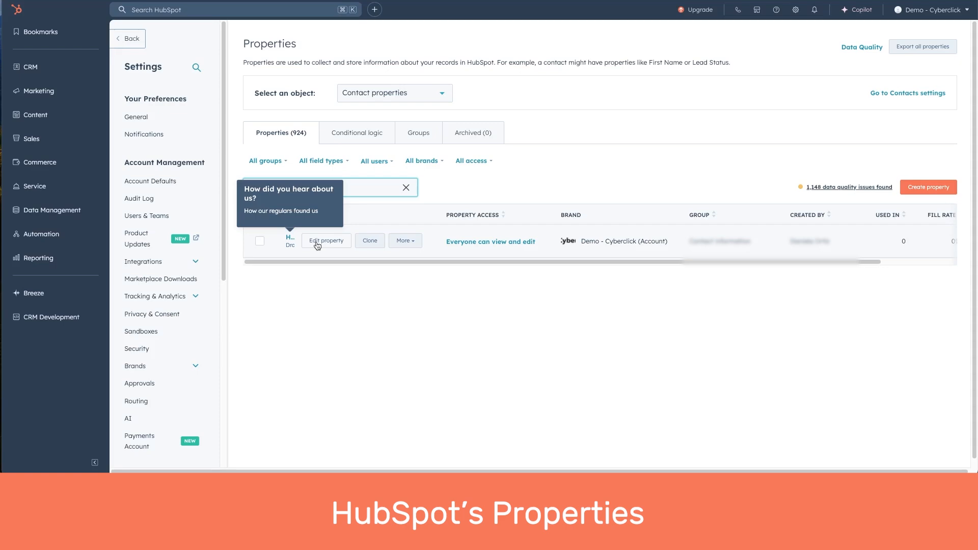
pyautogui.click(405, 240)
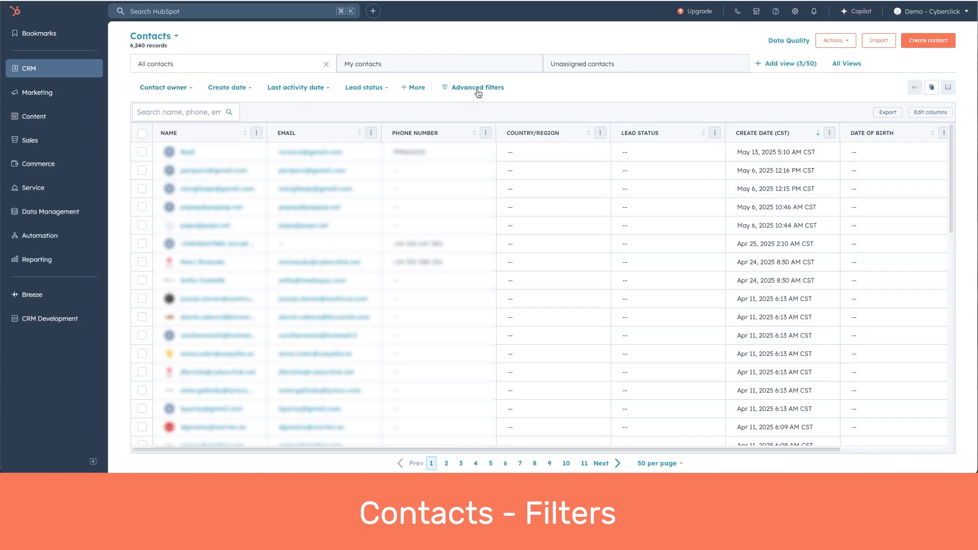
# Look through the contacts list's quick filters, examining the Create date period options, Last activity date and Lead status.
pyautogui.click(181, 94)
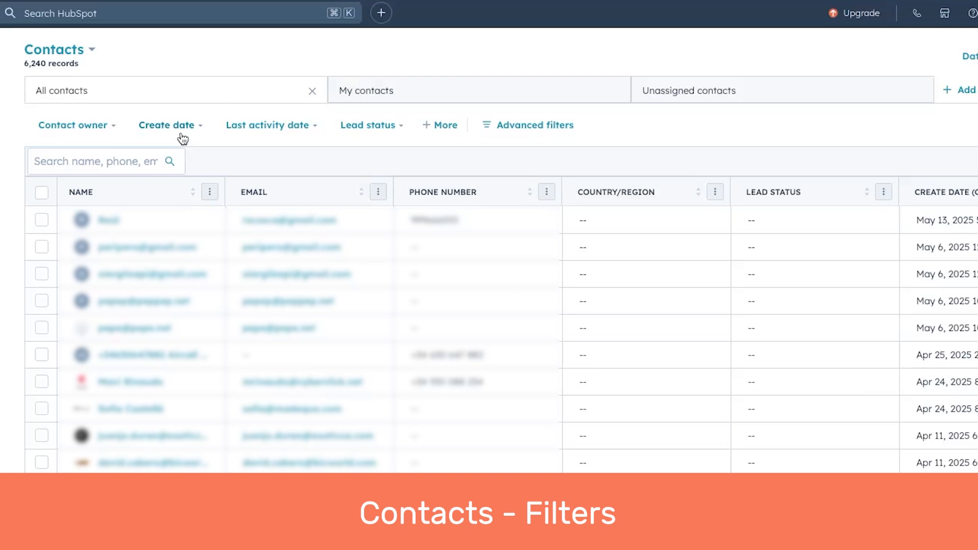
pyautogui.click(179, 130)
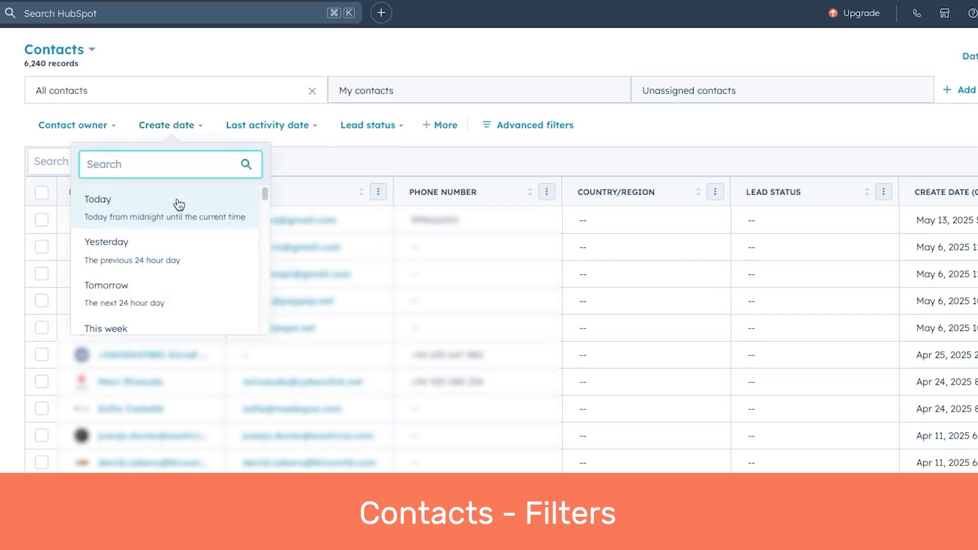
pyautogui.scroll(-3, 180, 253)
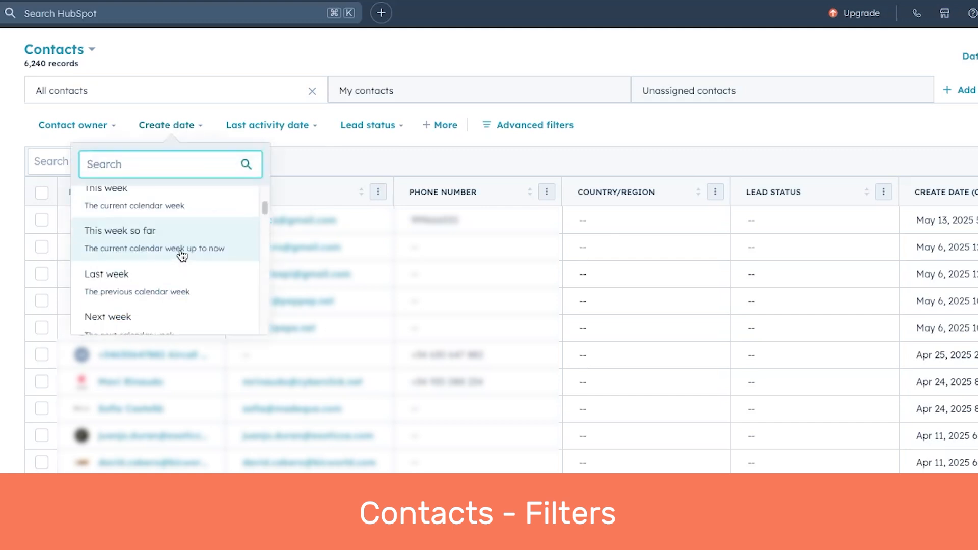
pyautogui.scroll(-3, 182, 256)
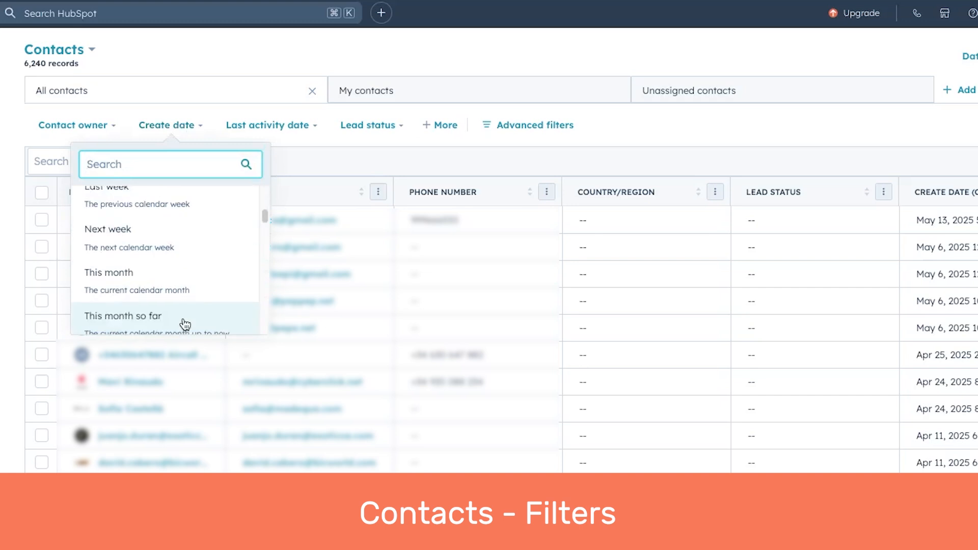
pyautogui.scroll(-3, 183, 296)
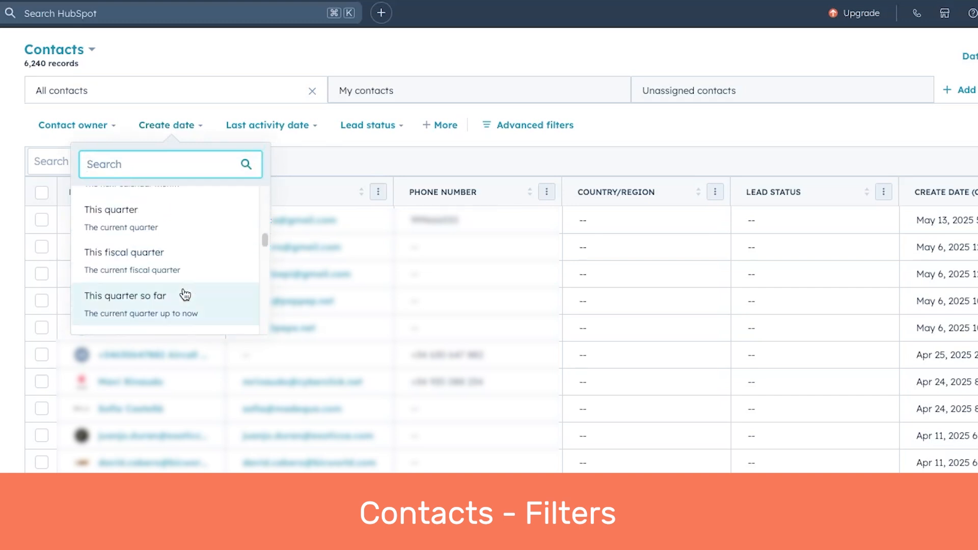
pyautogui.click(265, 75)
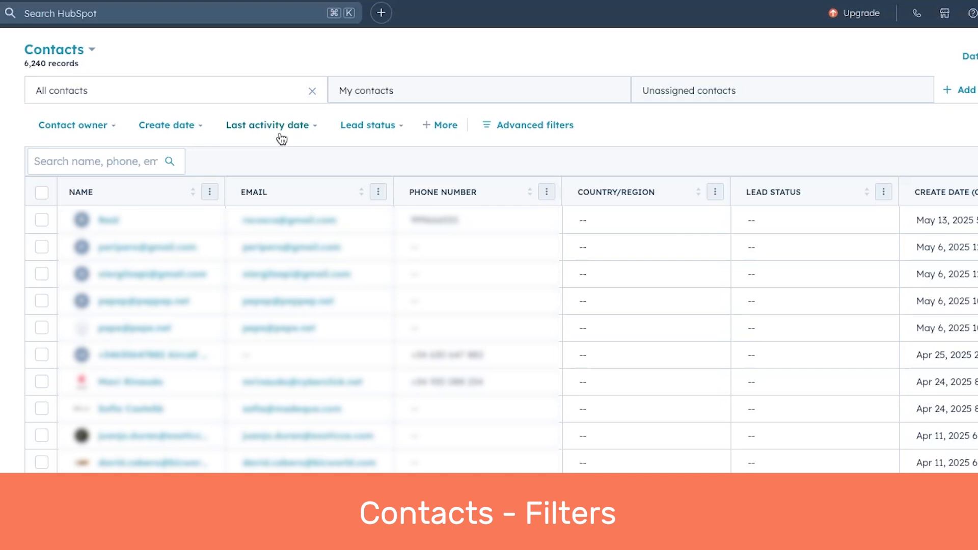
pyautogui.click(378, 131)
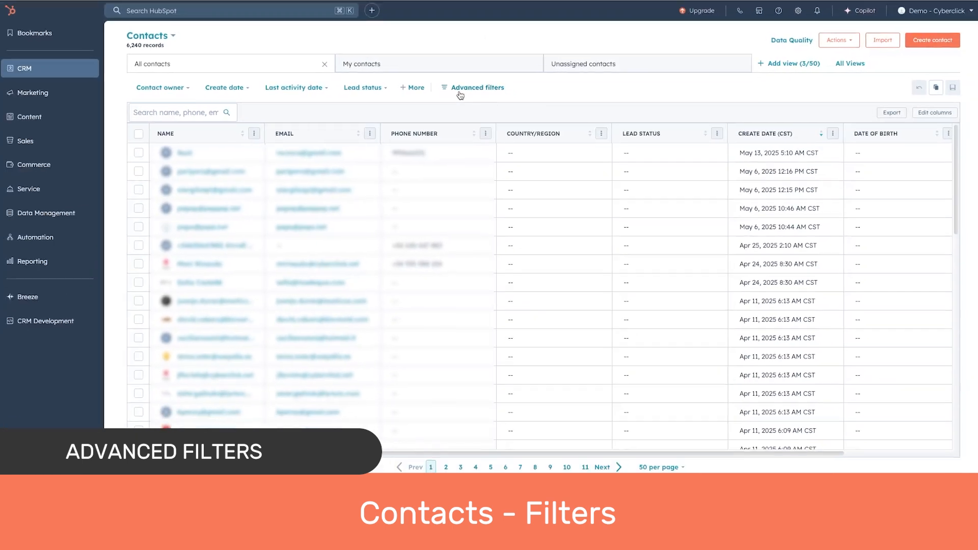
# Add an advanced filter for "How did you hear about us?" is any of Social Media, and clear its value.
pyautogui.click(460, 94)
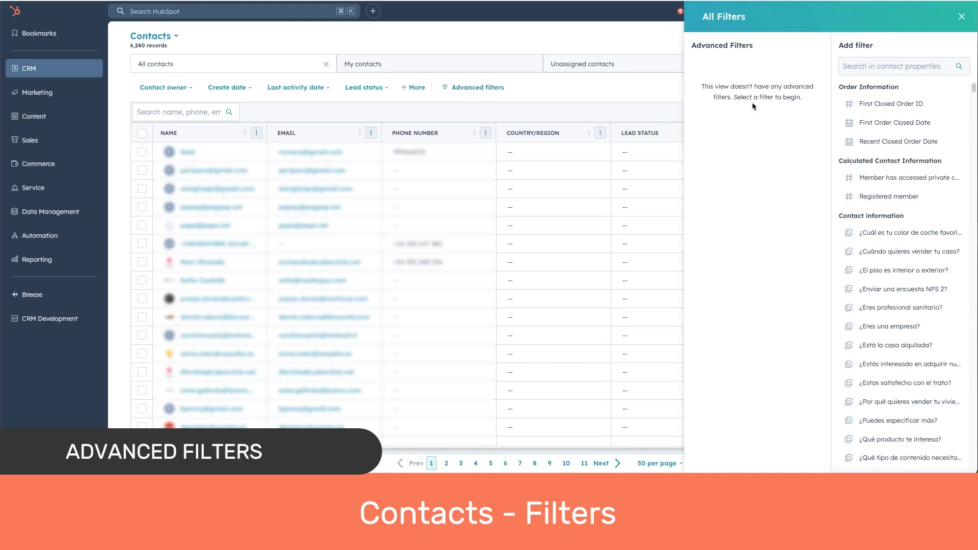
pyautogui.click(854, 69)
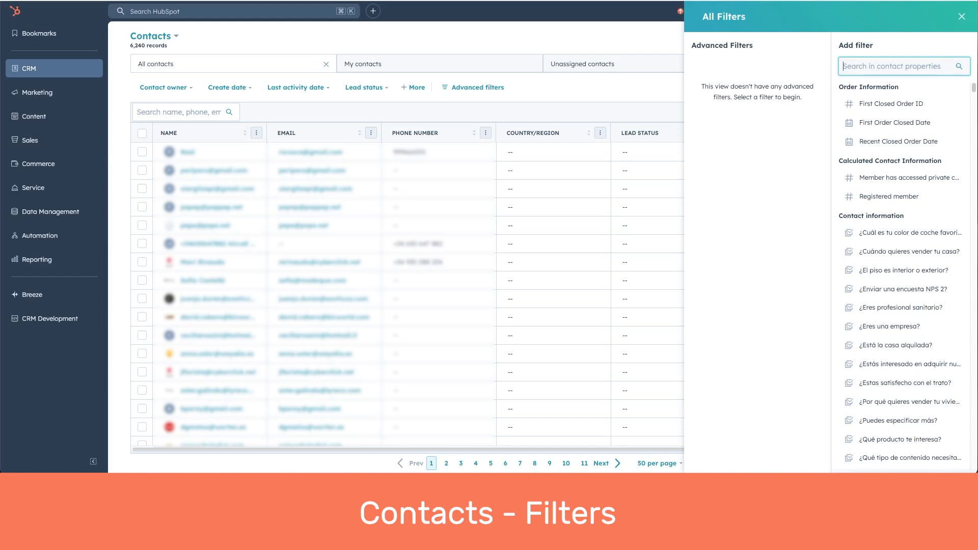
pyautogui.write('how did')
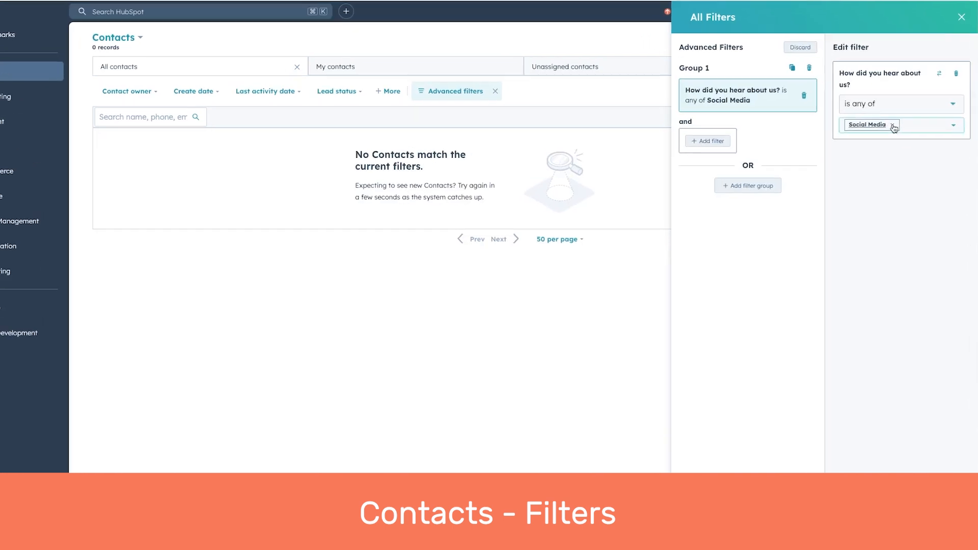
pyautogui.click(860, 126)
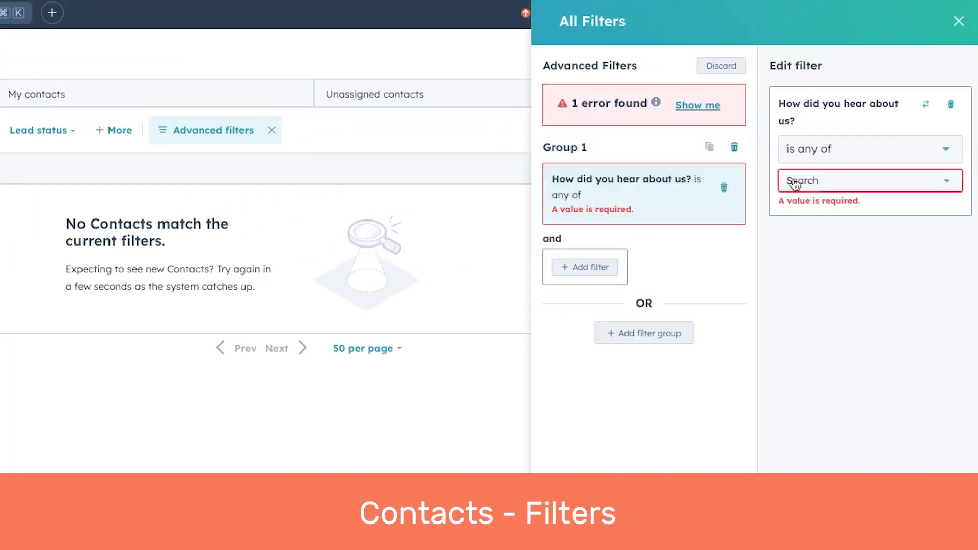
# Set the "How did you hear about us?" filter to Social Media or An event, and try the "is known" condition.
pyautogui.click(792, 182)
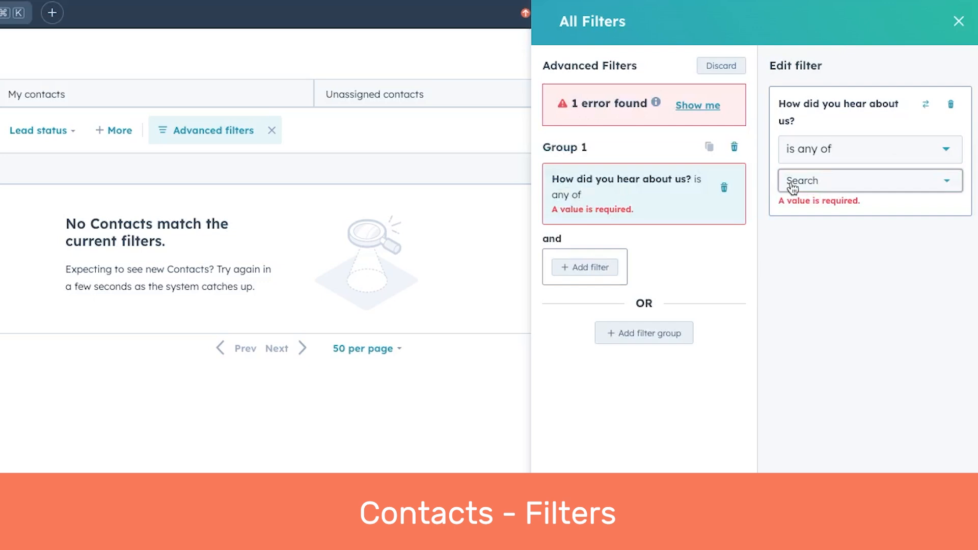
pyautogui.click(791, 184)
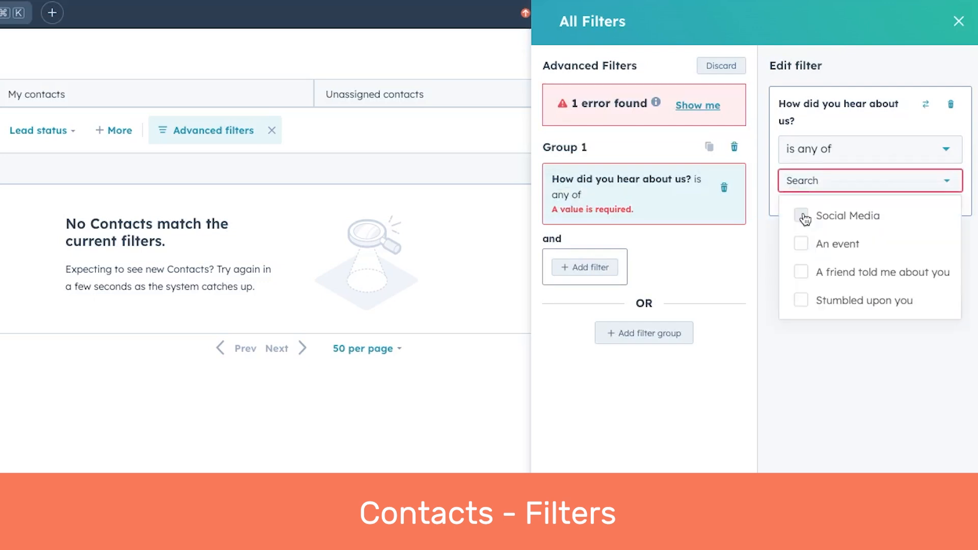
pyautogui.click(801, 216)
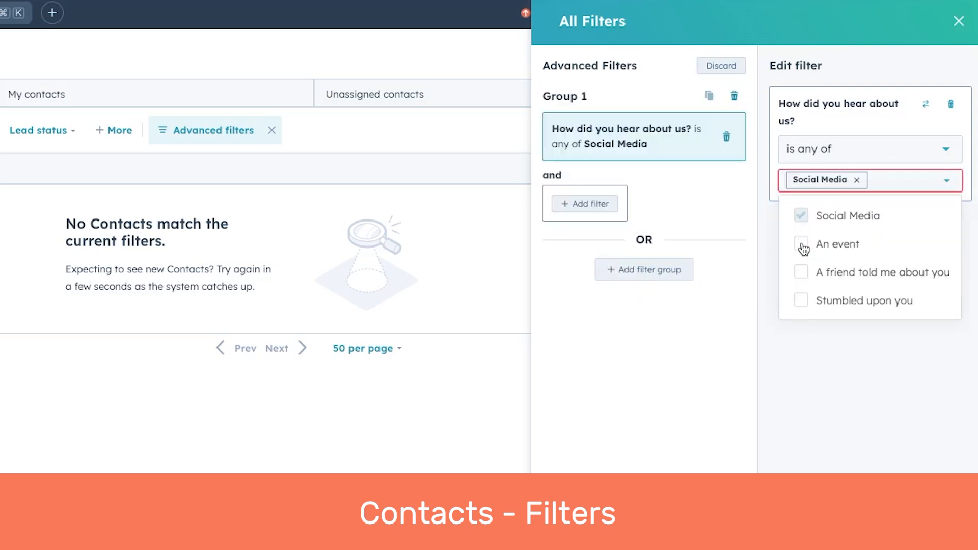
pyautogui.click(801, 245)
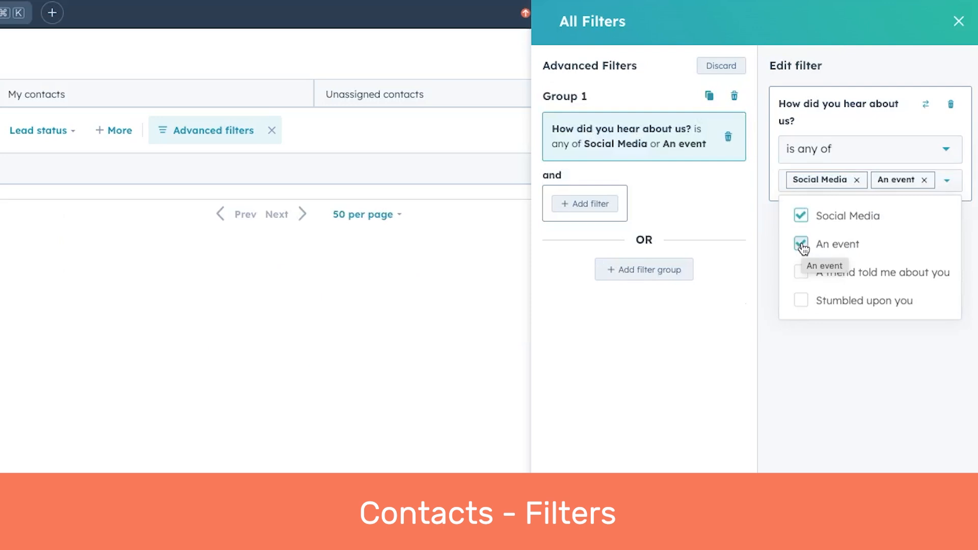
pyautogui.click(824, 156)
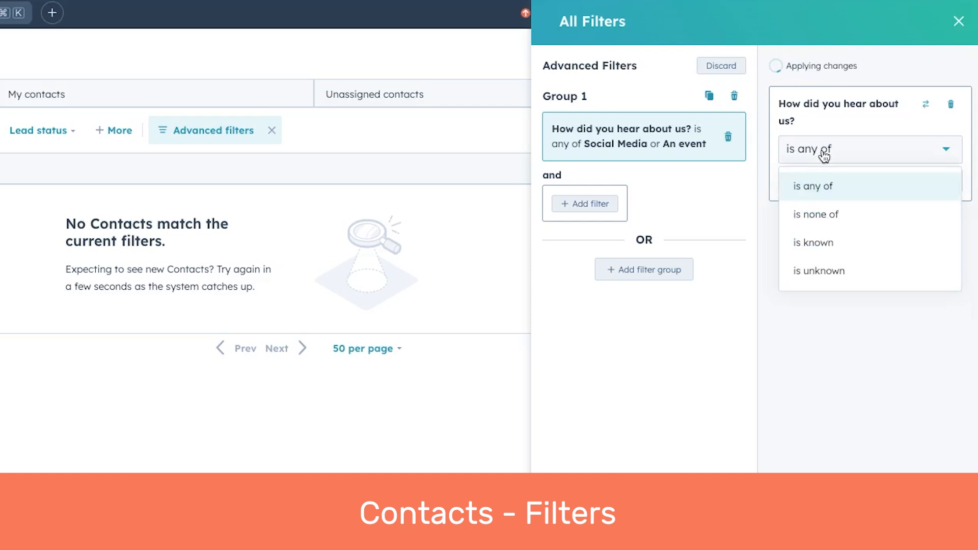
pyautogui.click(832, 244)
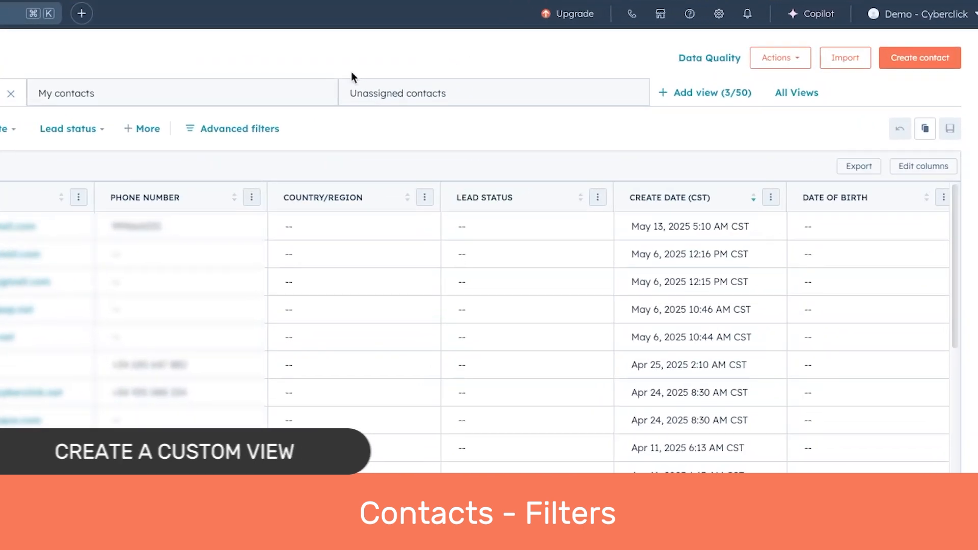
# Create a saved contacts view named "Country based view" that is shared with Everyone.
pyautogui.click(695, 97)
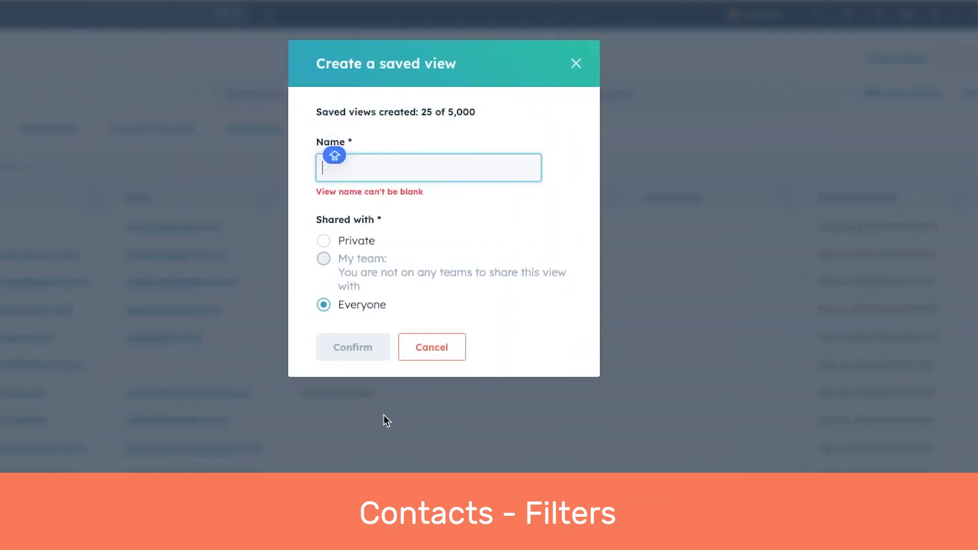
pyautogui.click(449, 170)
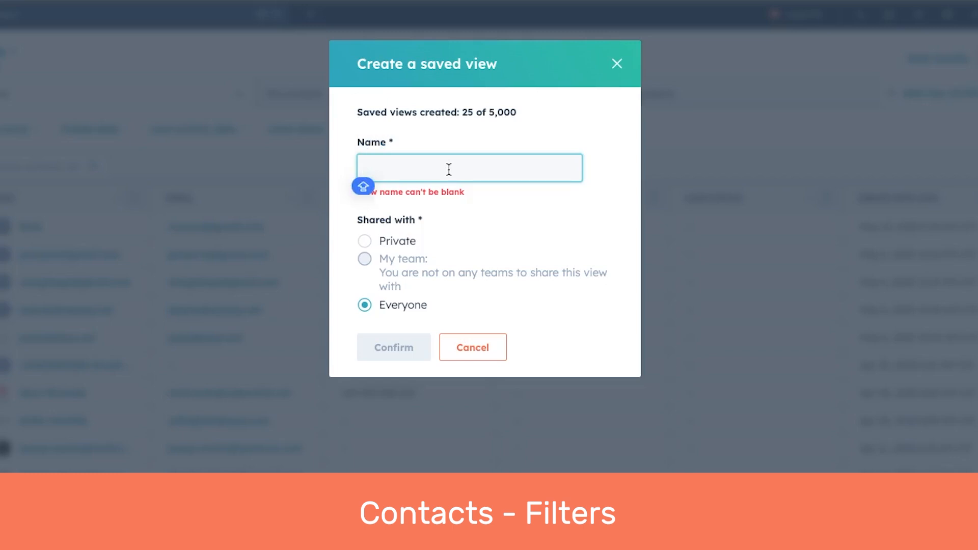
pyautogui.write('Country based view')
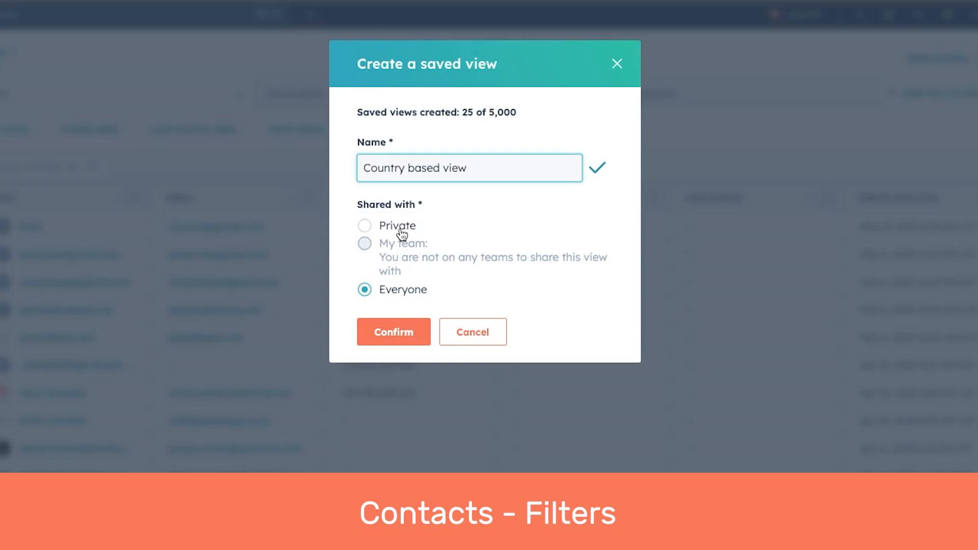
pyautogui.click(406, 345)
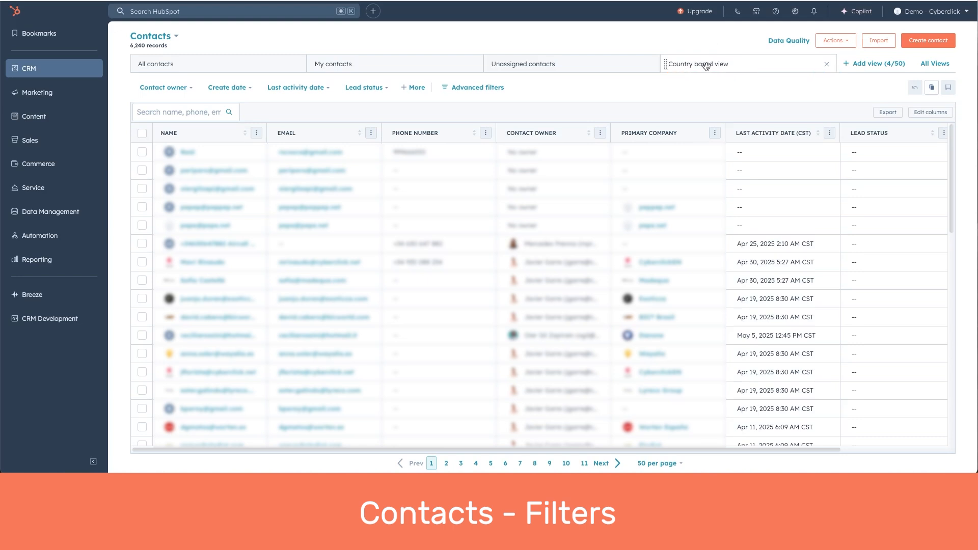
# Add an advanced filter to the Country based view where IP country is equal to any of "spain".
pyautogui.click(495, 89)
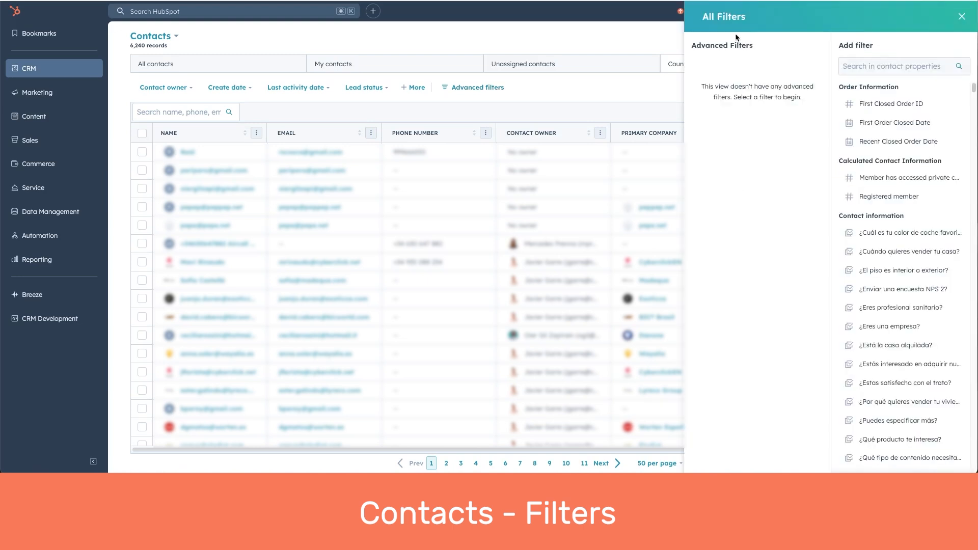
pyautogui.click(887, 68)
pyautogui.write('IP country')
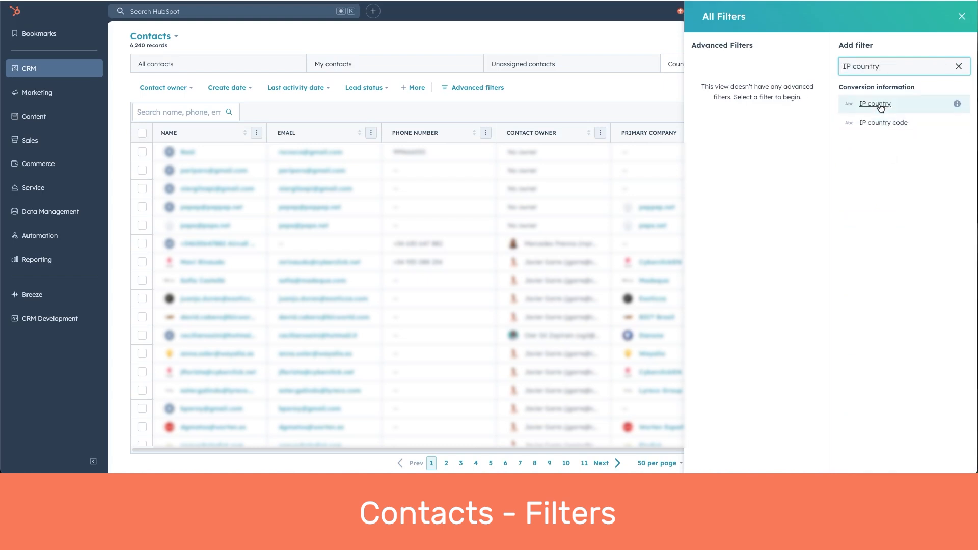
pyautogui.click(875, 164)
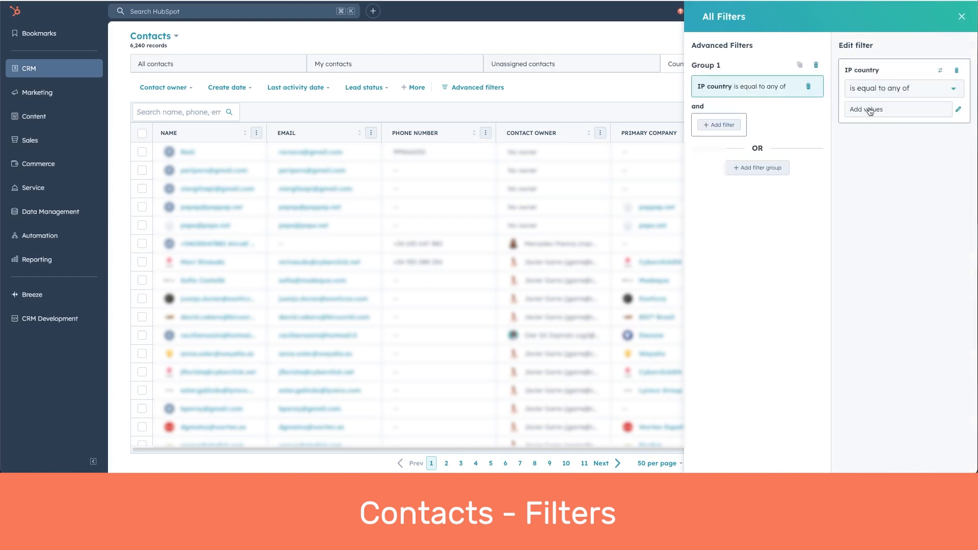
pyautogui.click(869, 109)
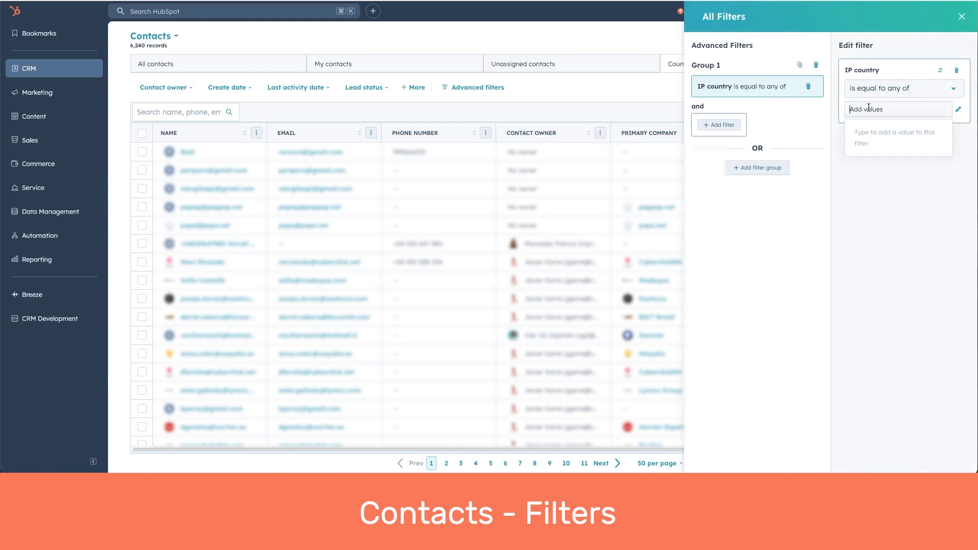
pyautogui.write('spain')
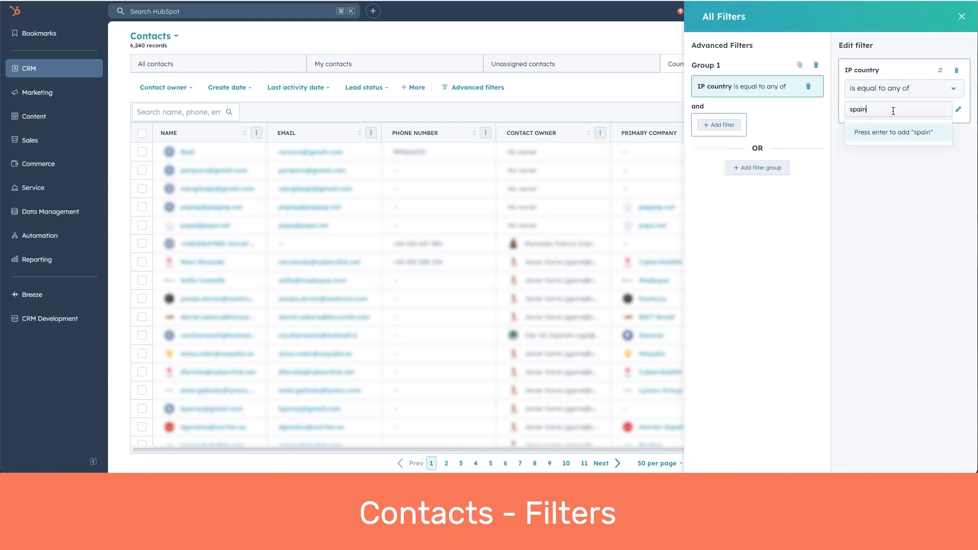
pyautogui.press('Return')
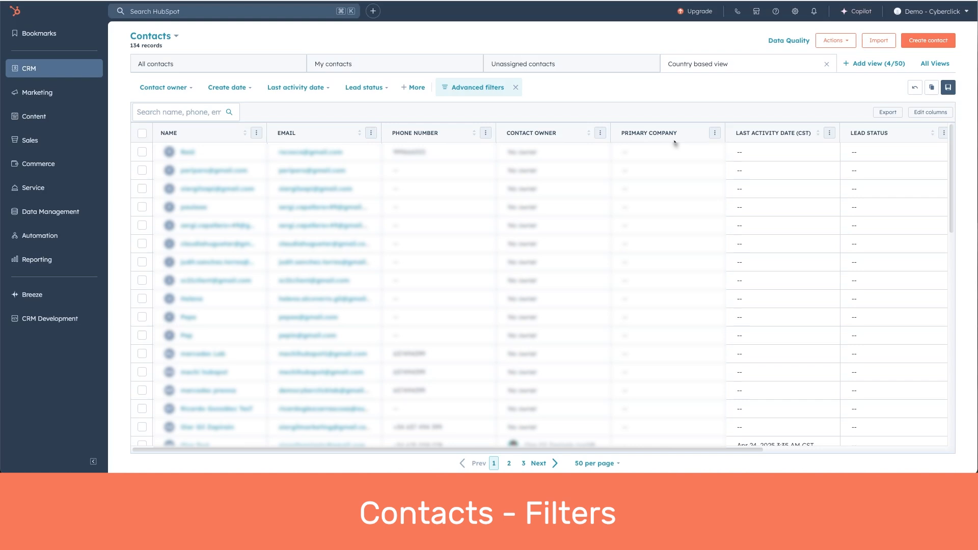
# Compare the All contacts view with the filtered Country based view.
pyautogui.click(236, 65)
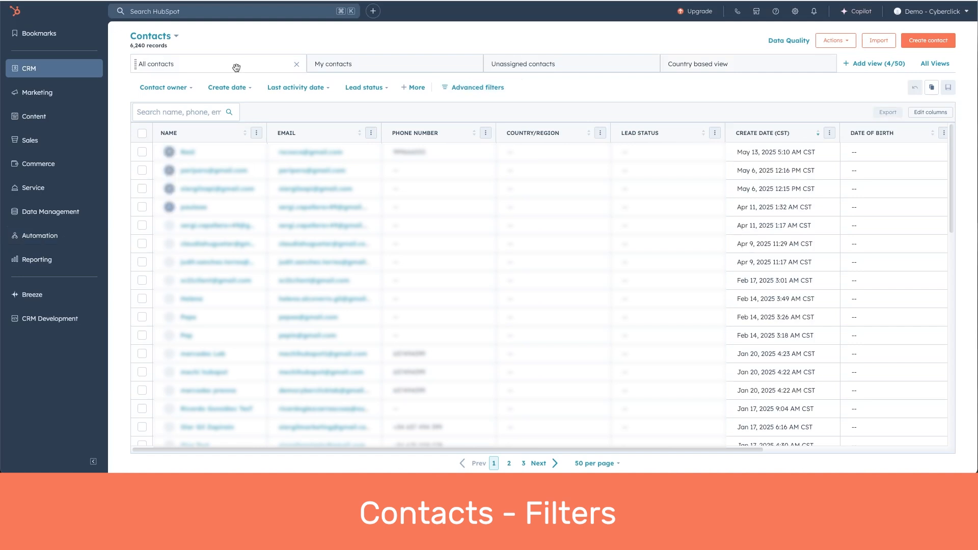
pyautogui.click(698, 62)
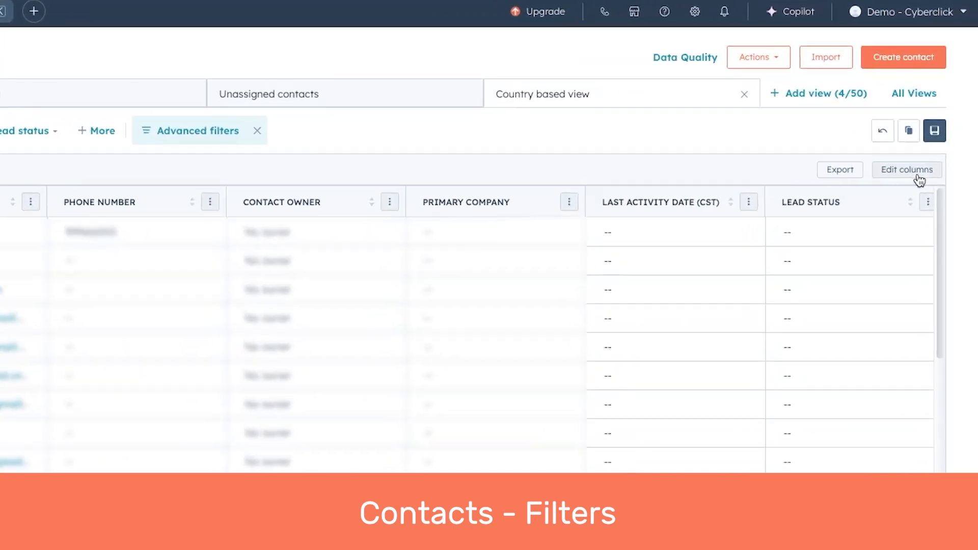
# Edit the Country based view's columns to show only Name, Email and "How did you hear about us?".
pyautogui.click(915, 188)
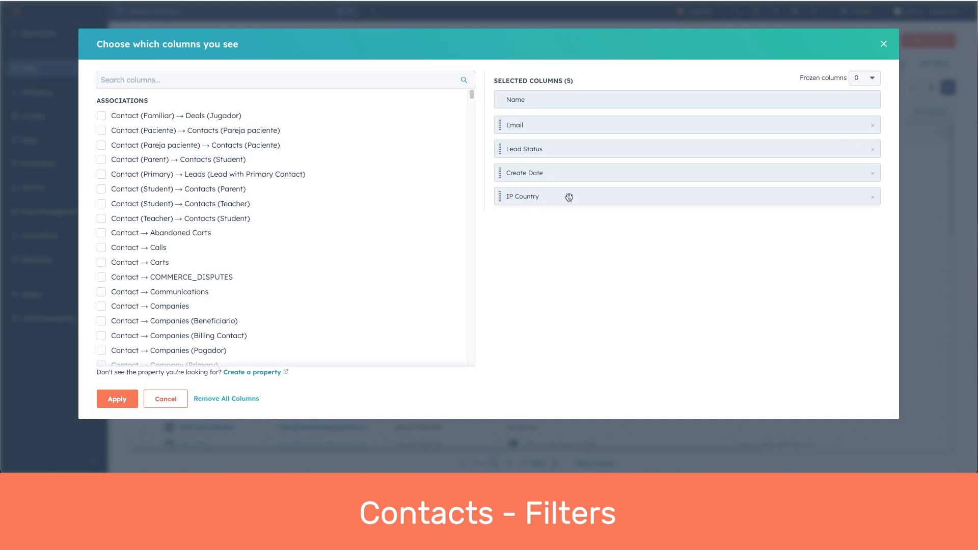
pyautogui.click(872, 150)
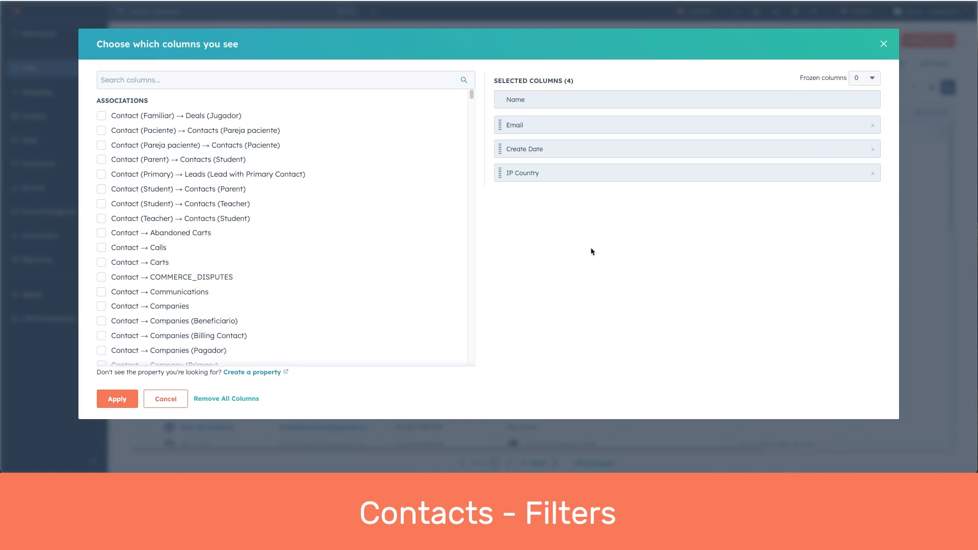
pyautogui.click(873, 149)
pyautogui.click(873, 150)
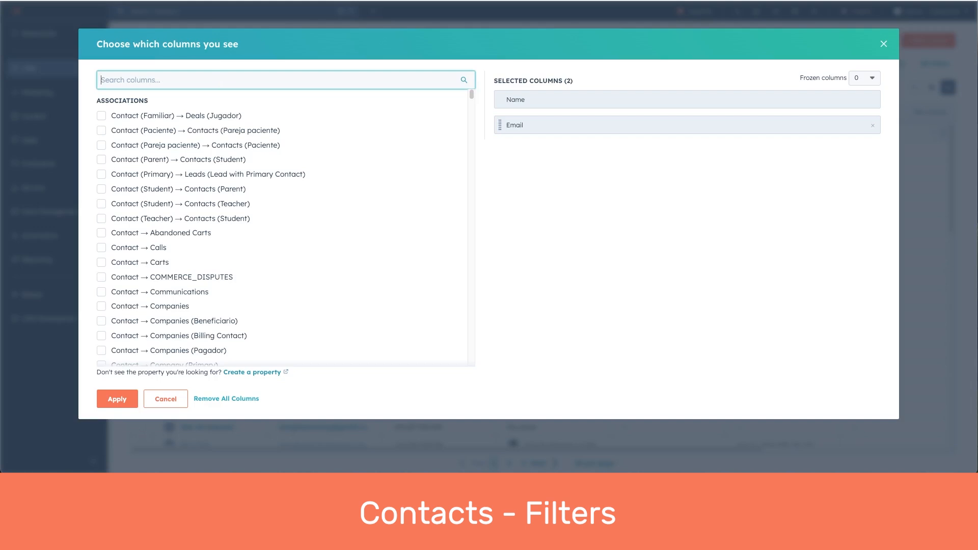
pyautogui.write('how did')
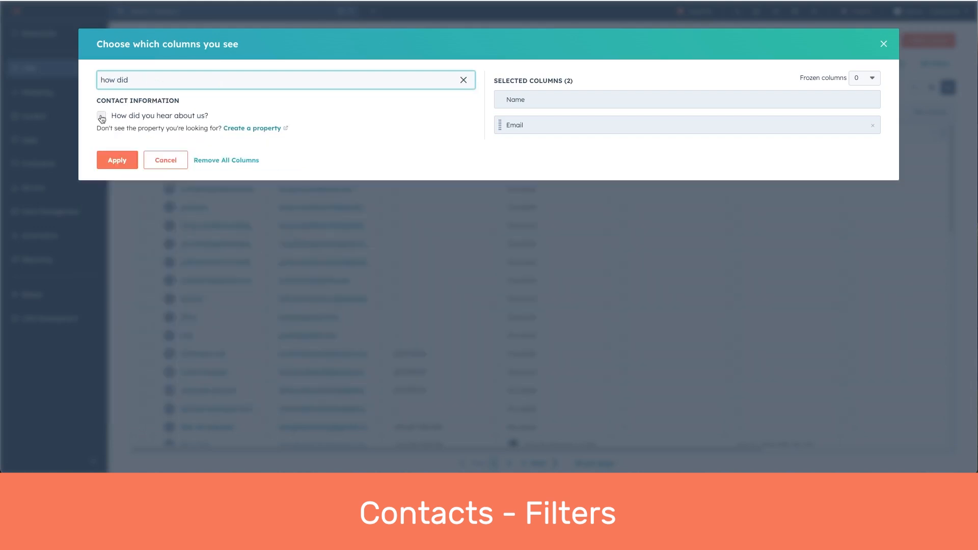
pyautogui.click(102, 116)
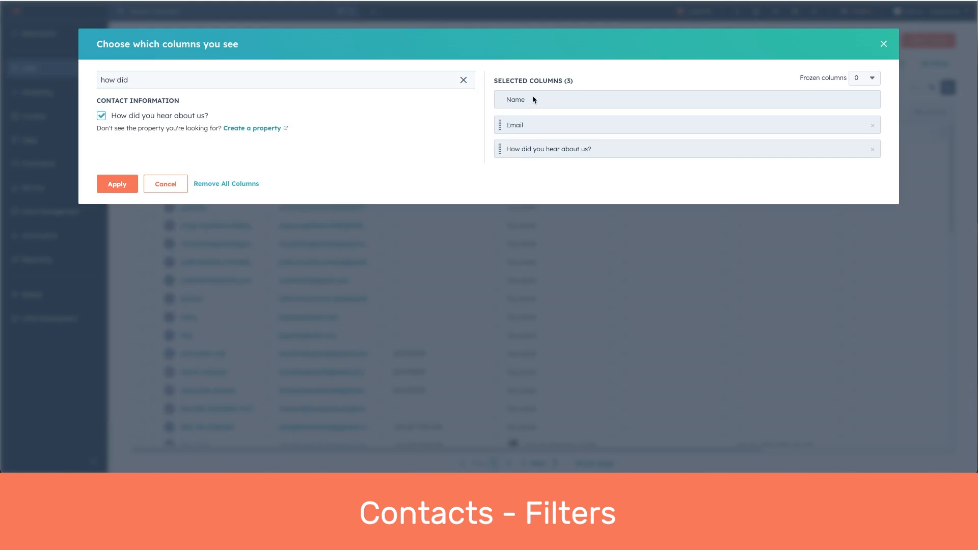
pyautogui.click(108, 186)
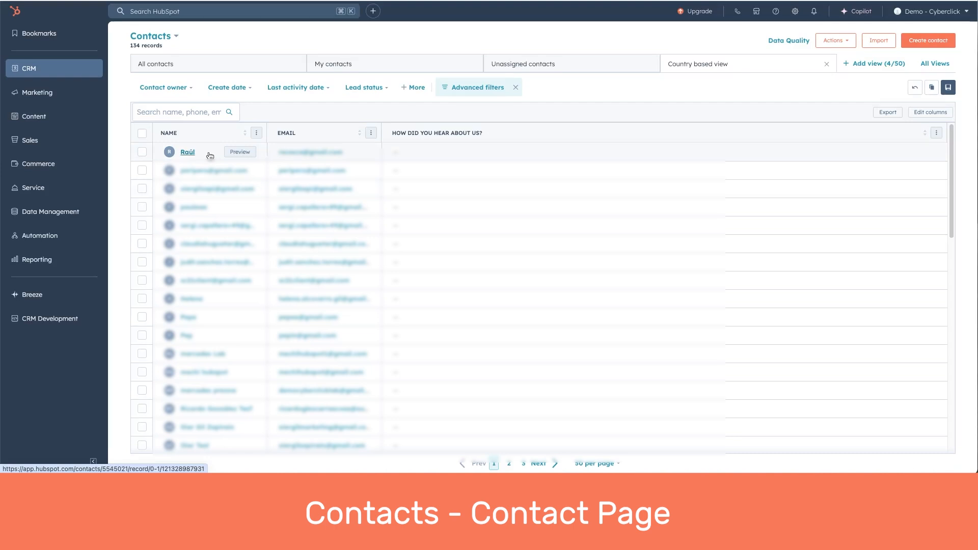
# Open the first contact's record from the Country based view and examine its full activity timeline.
pyautogui.moveTo(233, 155)
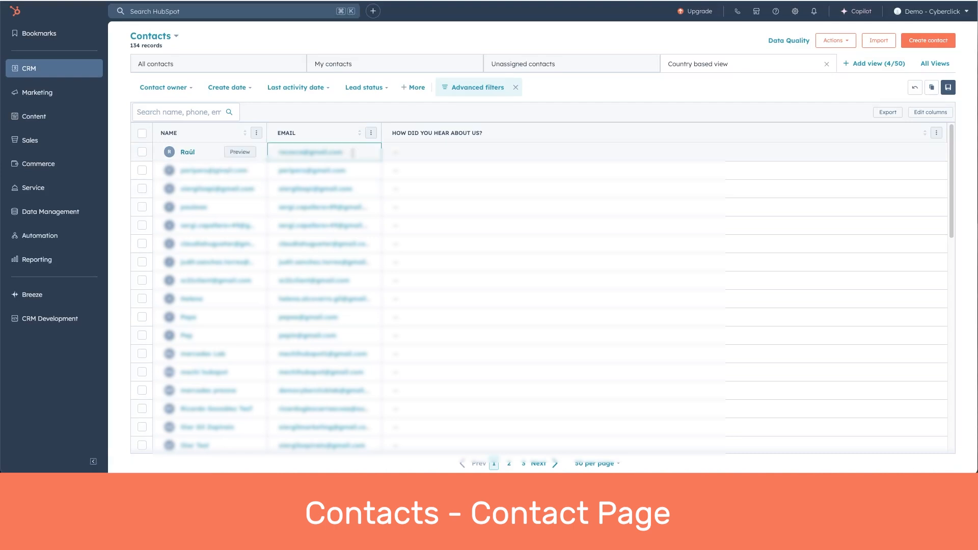
pyautogui.click(238, 152)
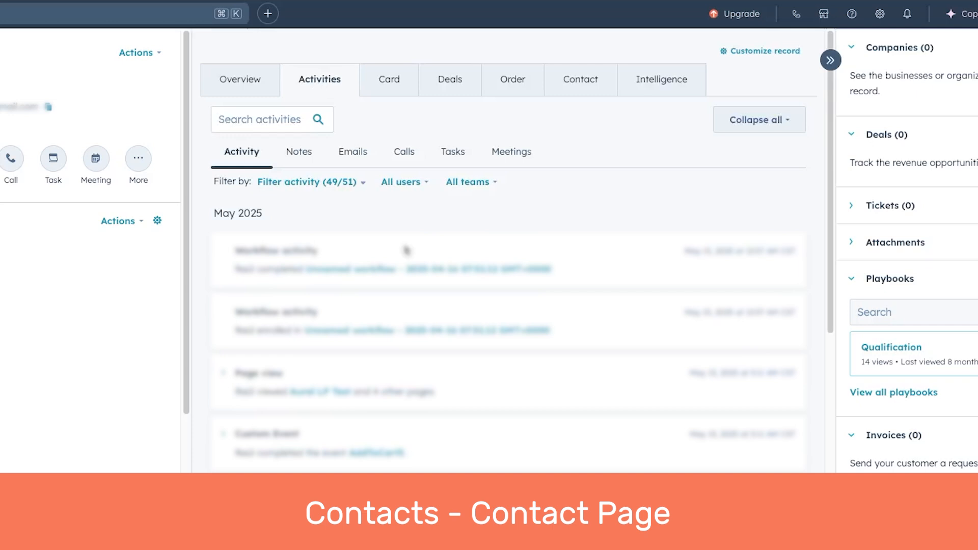
pyautogui.scroll(-10, 439, 432)
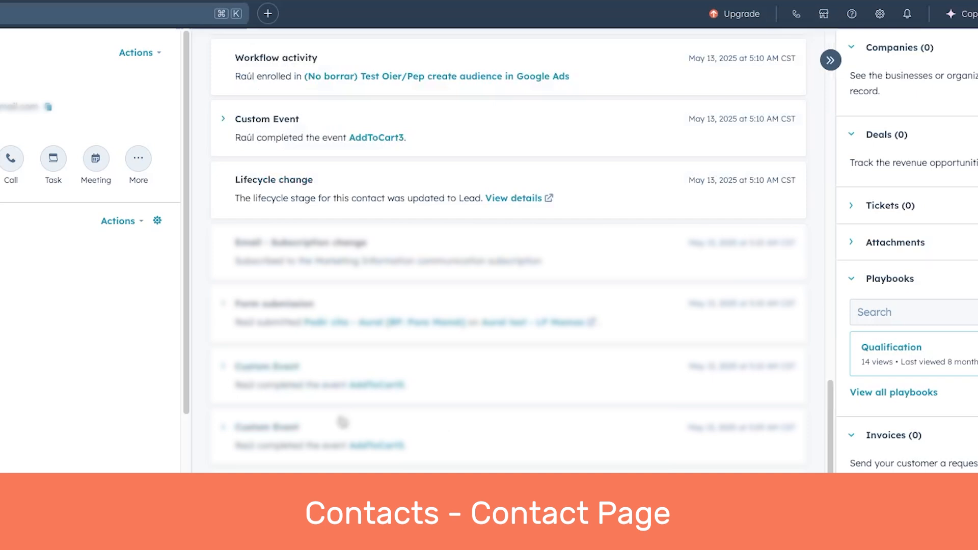
pyautogui.scroll(10, 342, 422)
pyautogui.scroll(-2, 458, 270)
pyautogui.scroll(2, 461, 266)
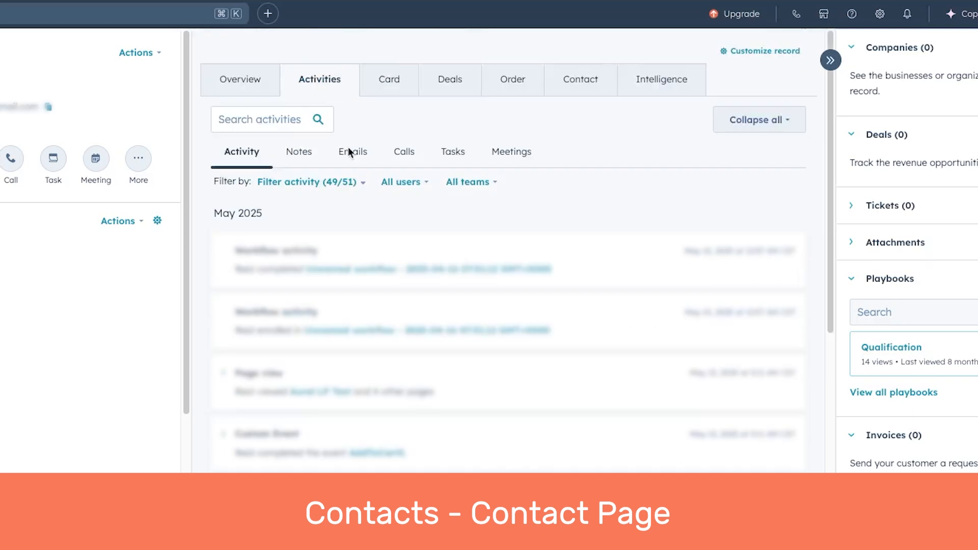
# Examine the contact's logged notes, emails, tasks and meetings within the record's activities.
pyautogui.click(306, 154)
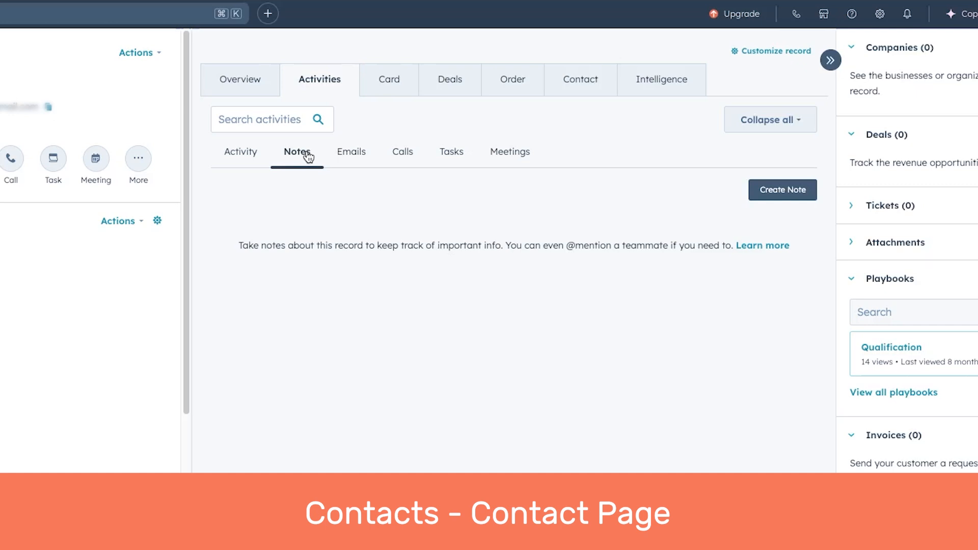
pyautogui.click(347, 162)
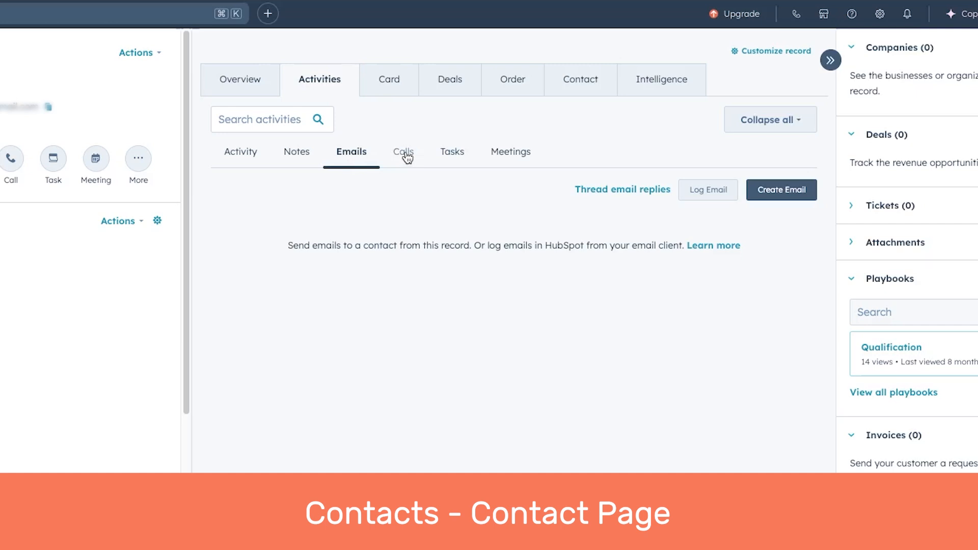
pyautogui.click(452, 153)
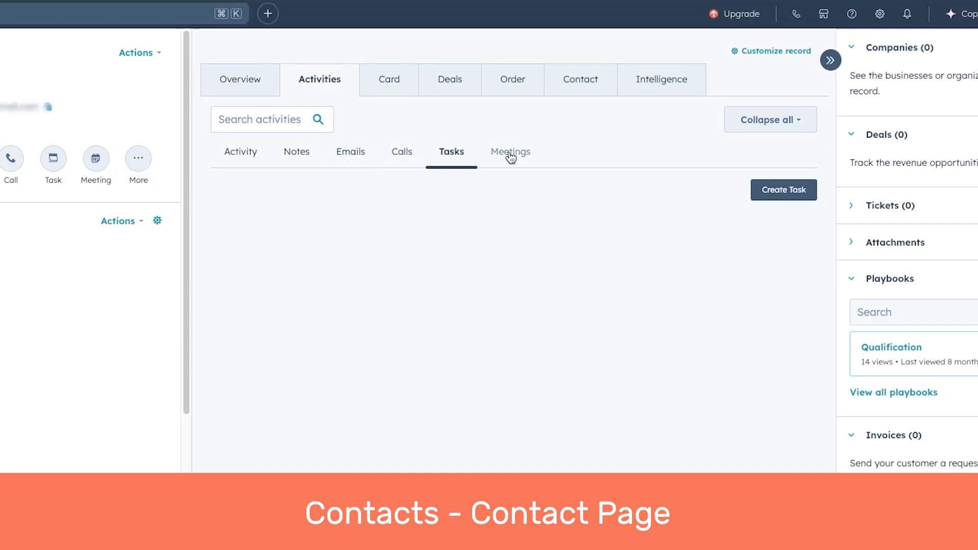
pyautogui.click(510, 152)
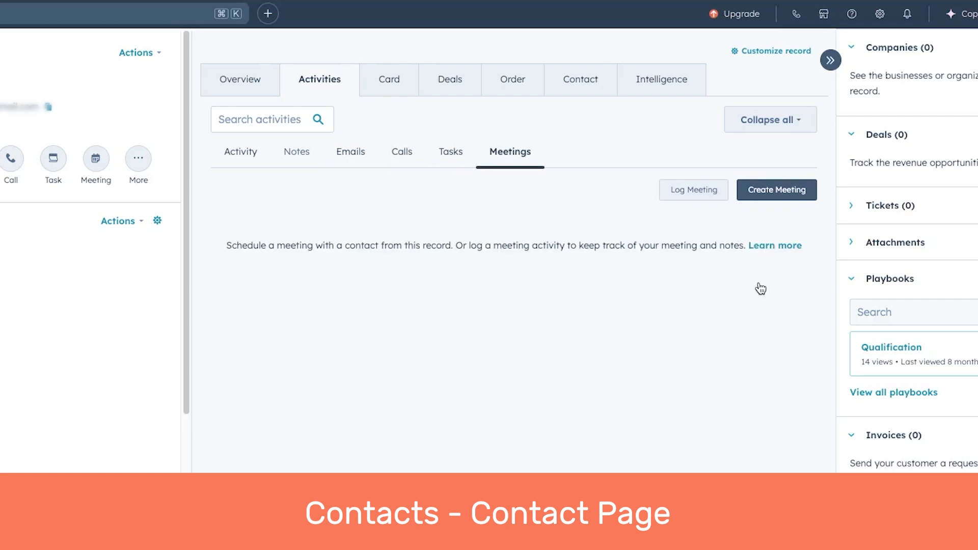
pyautogui.click(311, 90)
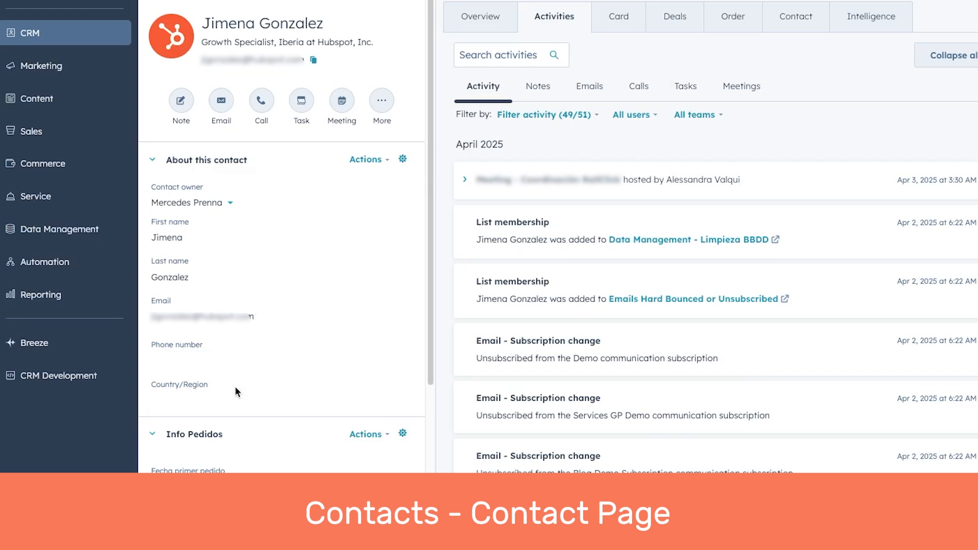
# Edit the properties of the contact record's "About this contact" card and add Website URL.
pyautogui.click(367, 159)
pyautogui.click(377, 194)
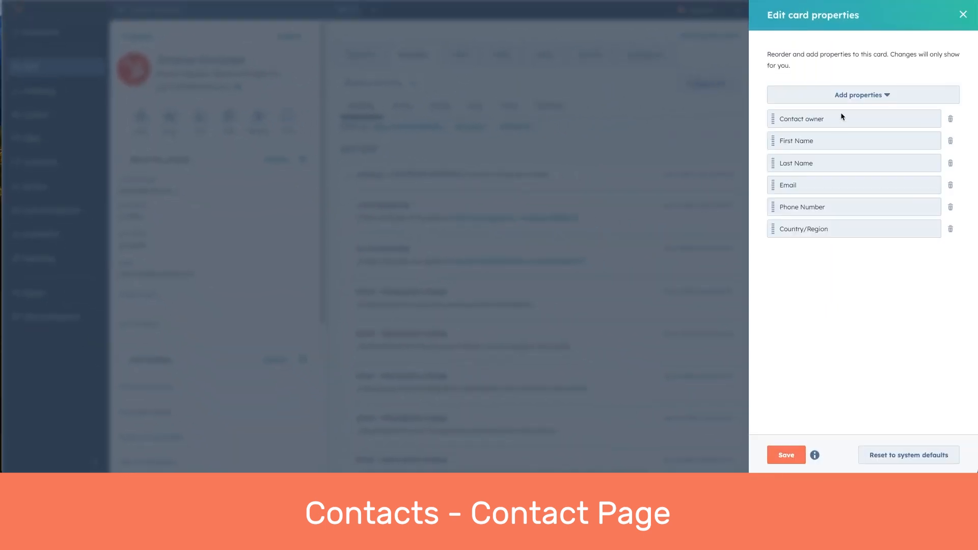
pyautogui.click(852, 97)
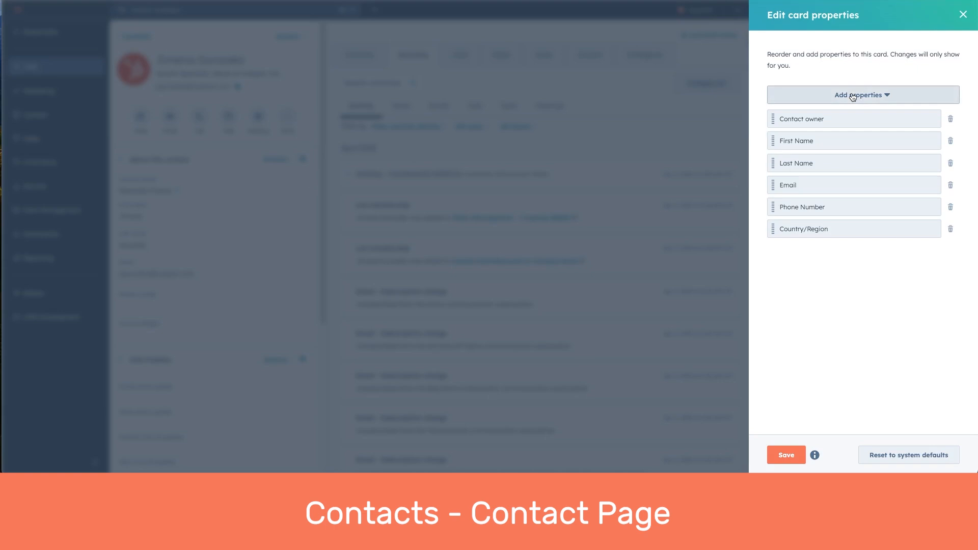
pyautogui.click(853, 97)
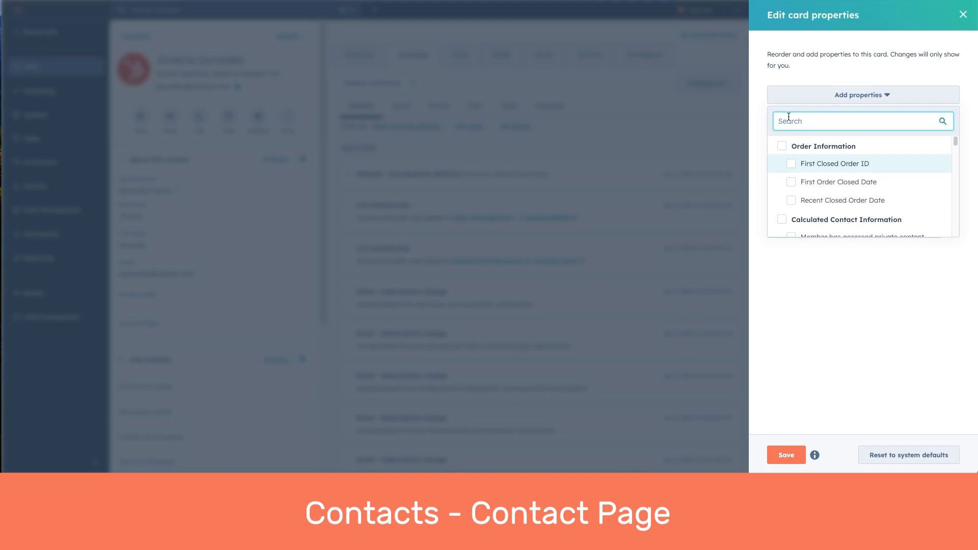
pyautogui.write('website')
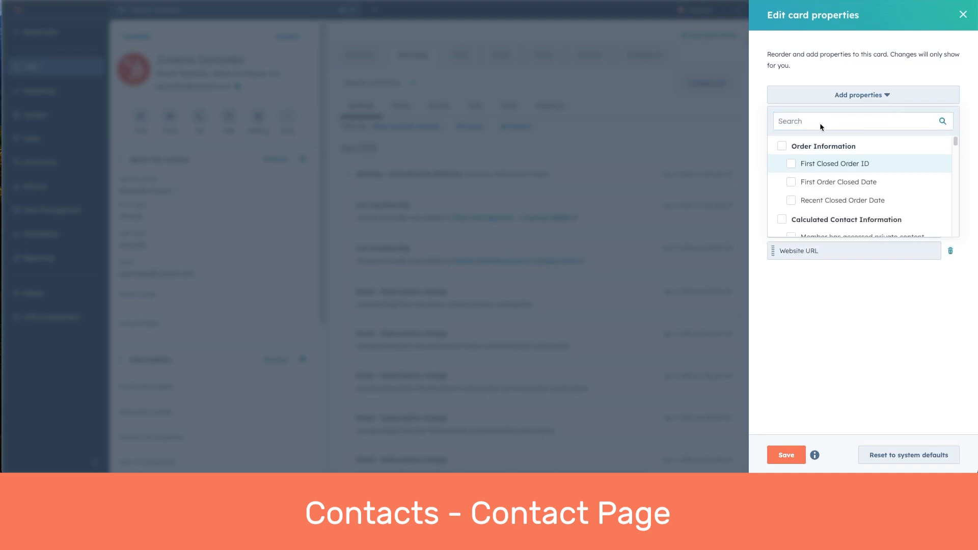
# Add the Job Title and IP Country properties to the "About this contact" card.
pyautogui.click(806, 122)
pyautogui.write('job title')
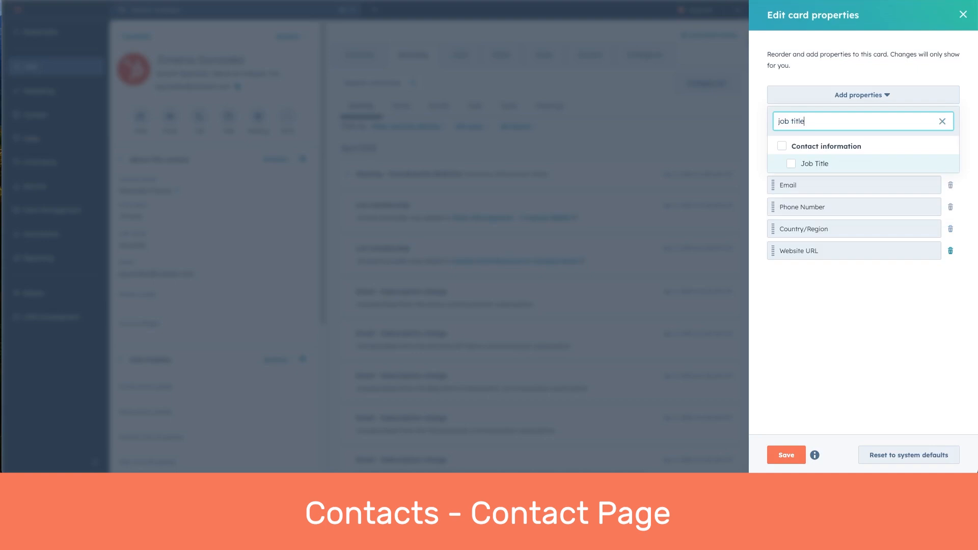
pyautogui.click(814, 164)
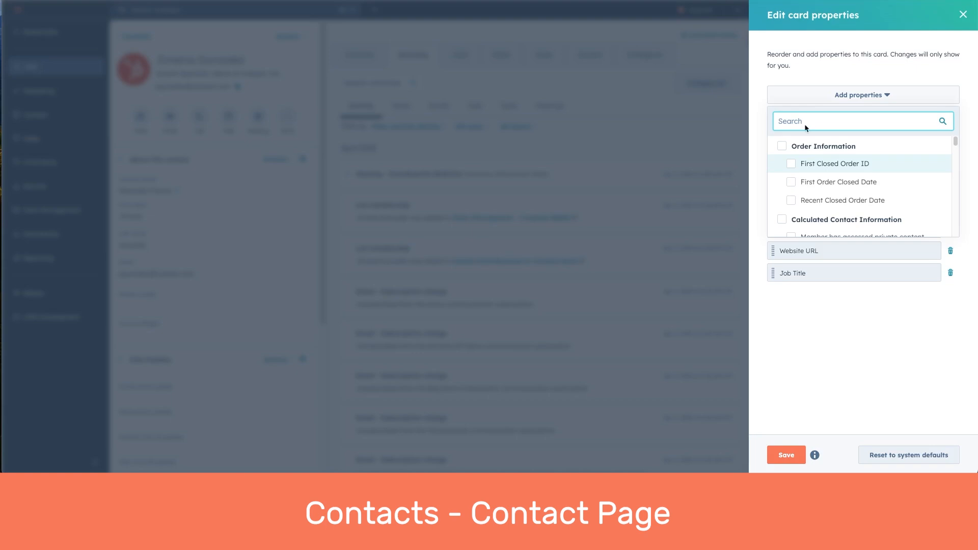
pyautogui.write('IP COUNTRY')
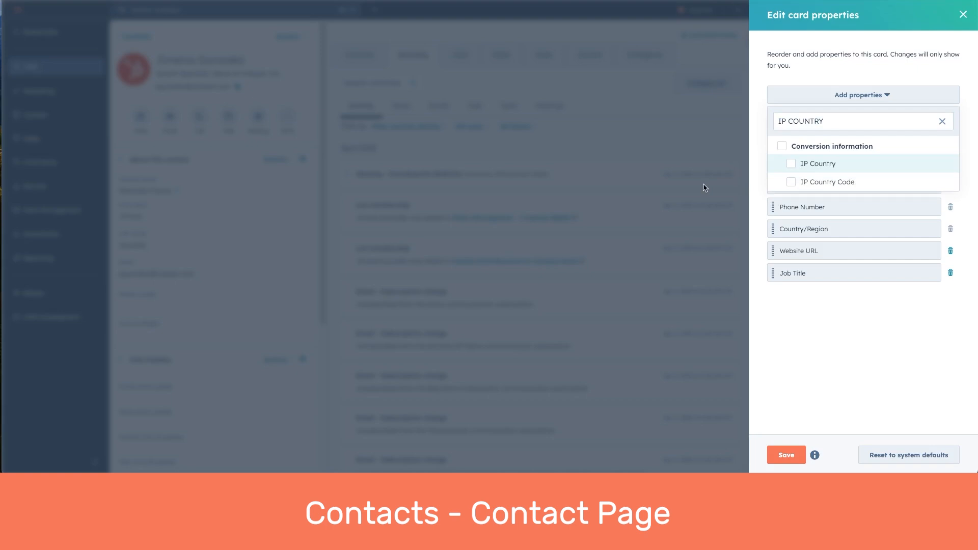
pyautogui.click(792, 166)
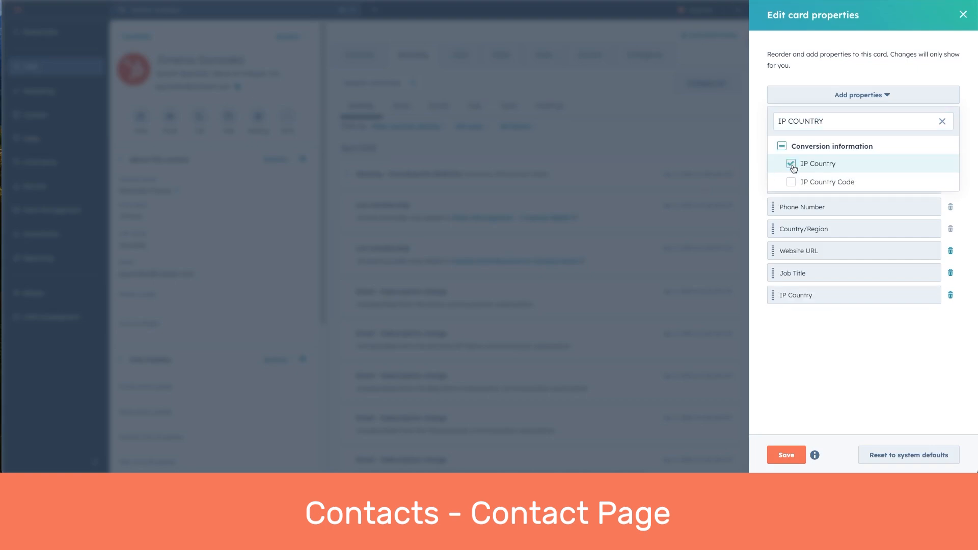
pyautogui.click(859, 358)
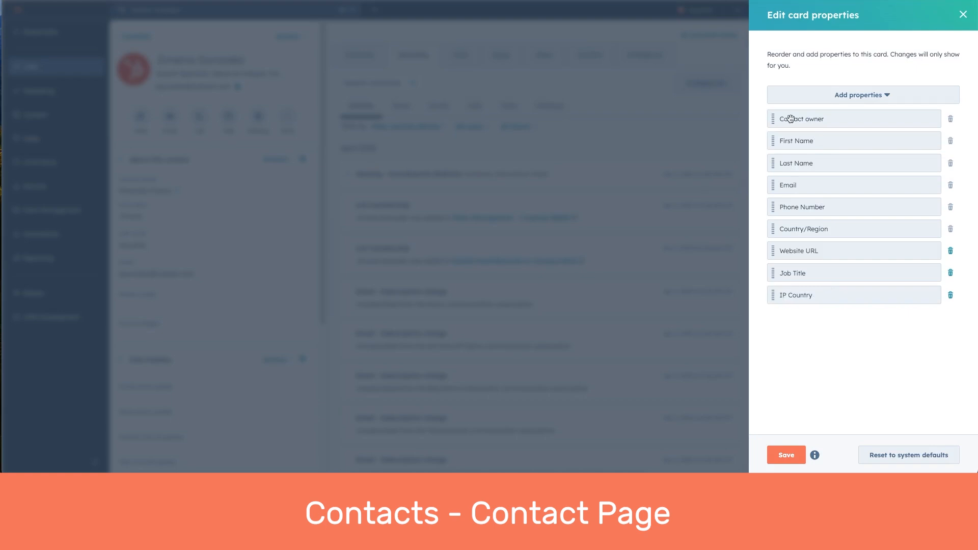
# Move Contact owner below Last Name in the card's property order and save the card.
pyautogui.moveTo(791, 119); pyautogui.dragTo(791, 162)
pyautogui.click(774, 460)
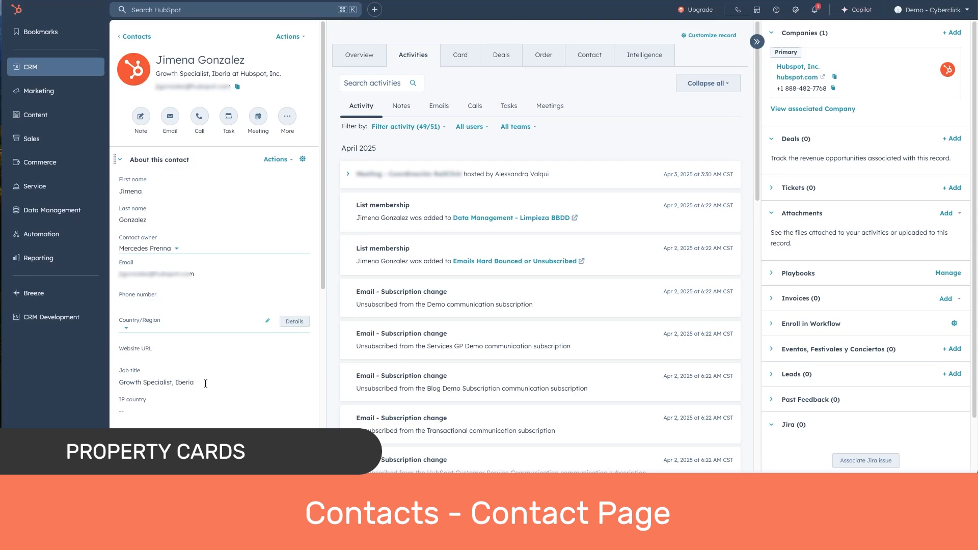
pyautogui.scroll(-10, 201, 336)
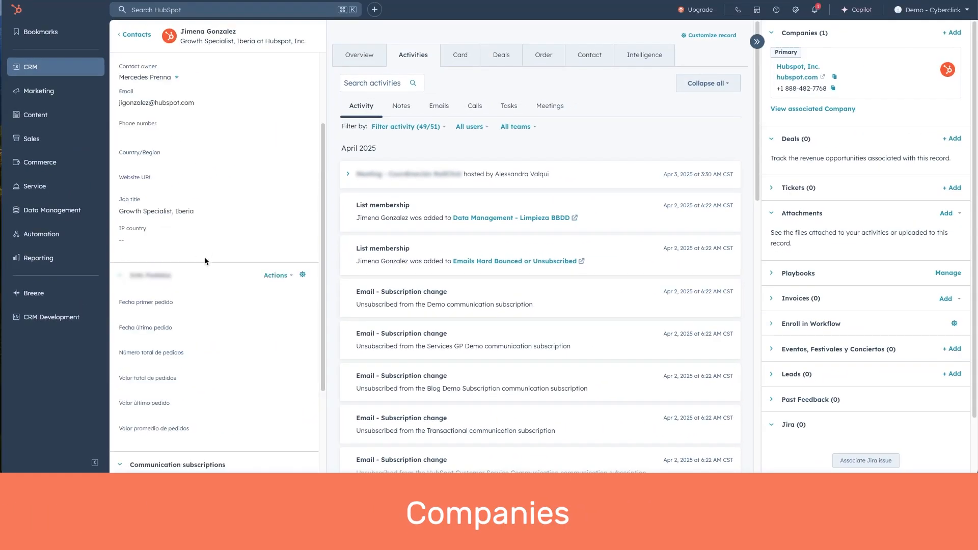
pyautogui.scroll(5, 203, 256)
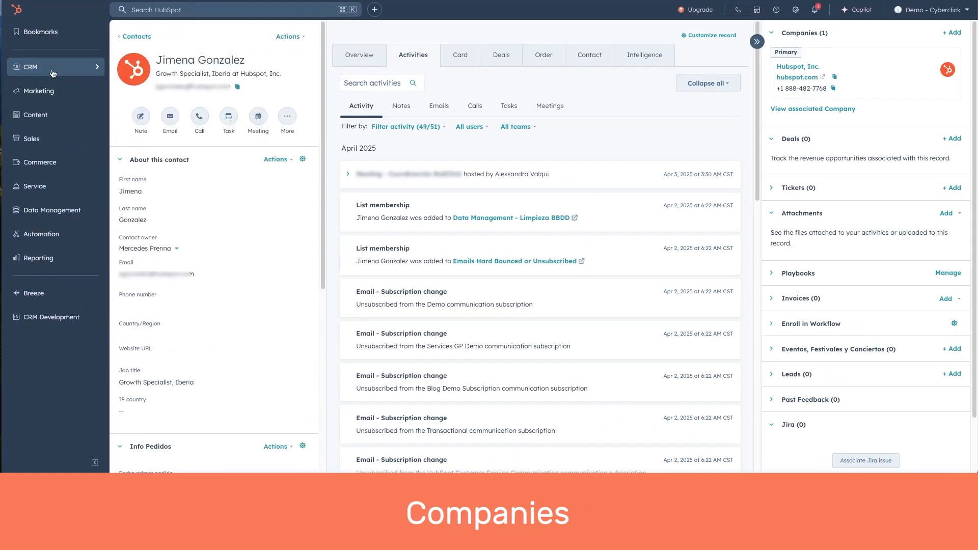
# Go to the Companies list and open the Domain.com company record.
pyautogui.moveTo(73, 71)
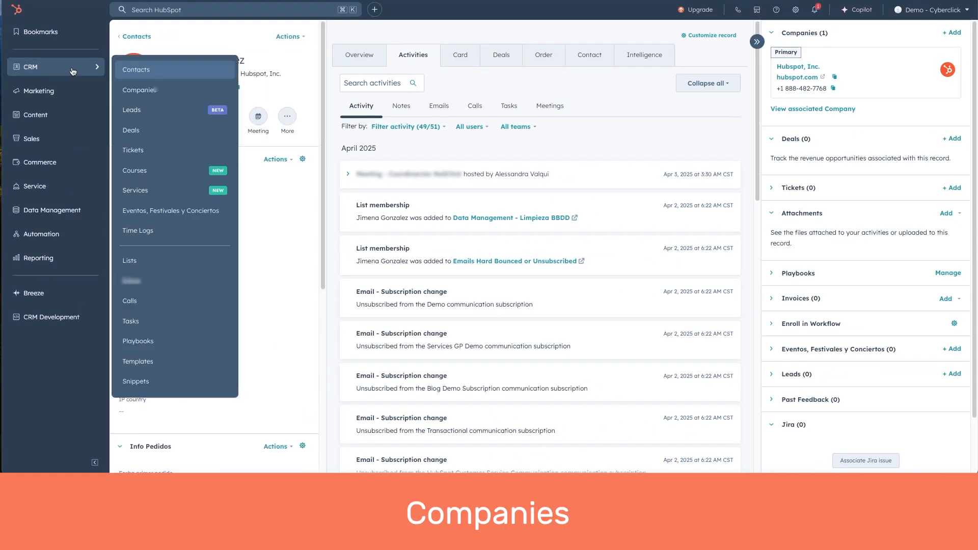
pyautogui.click(150, 91)
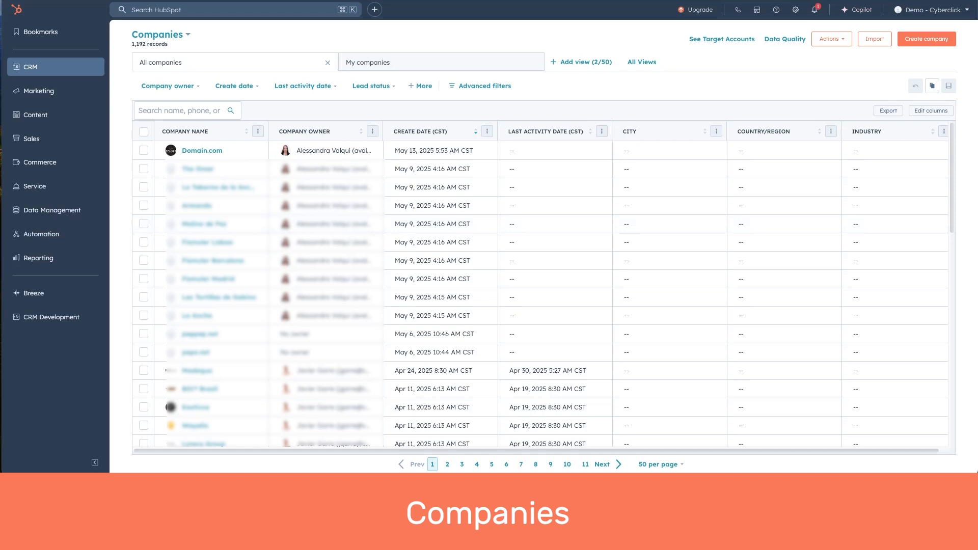
pyautogui.moveTo(238, 147)
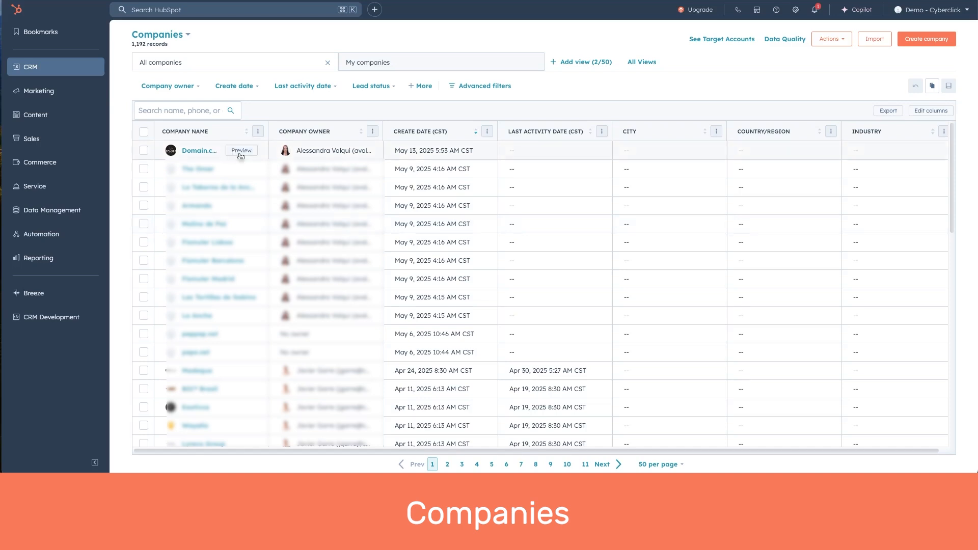
pyautogui.click(200, 151)
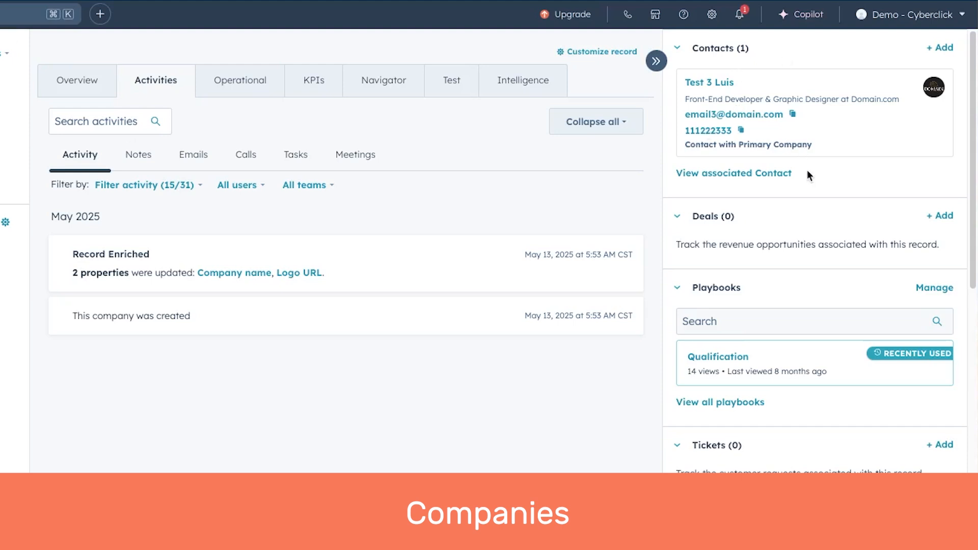
# Examine the Domain.com record's associated contacts, deals, playbooks, tickets and other cards, plus its logged notes and emails.
pyautogui.scroll(-1, 798, 298)
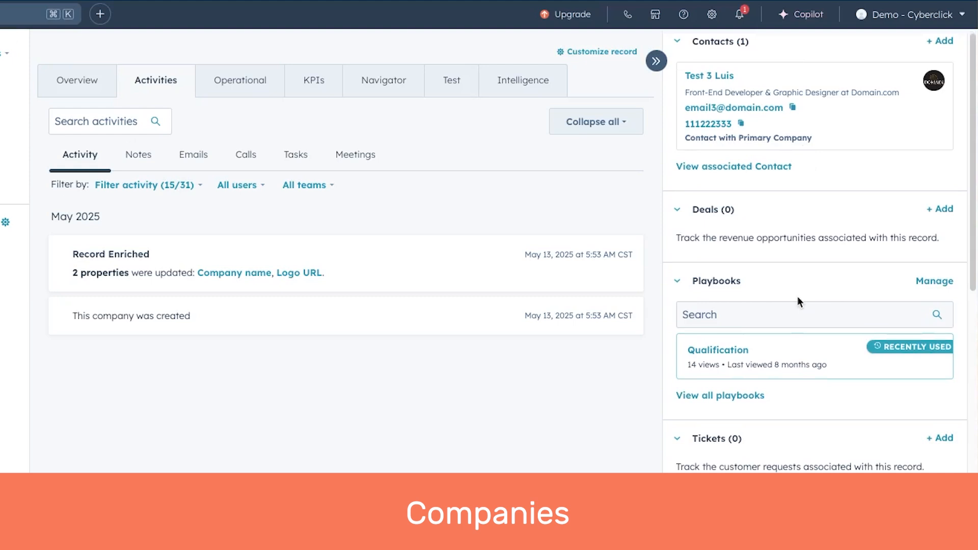
pyautogui.scroll(-1, 797, 301)
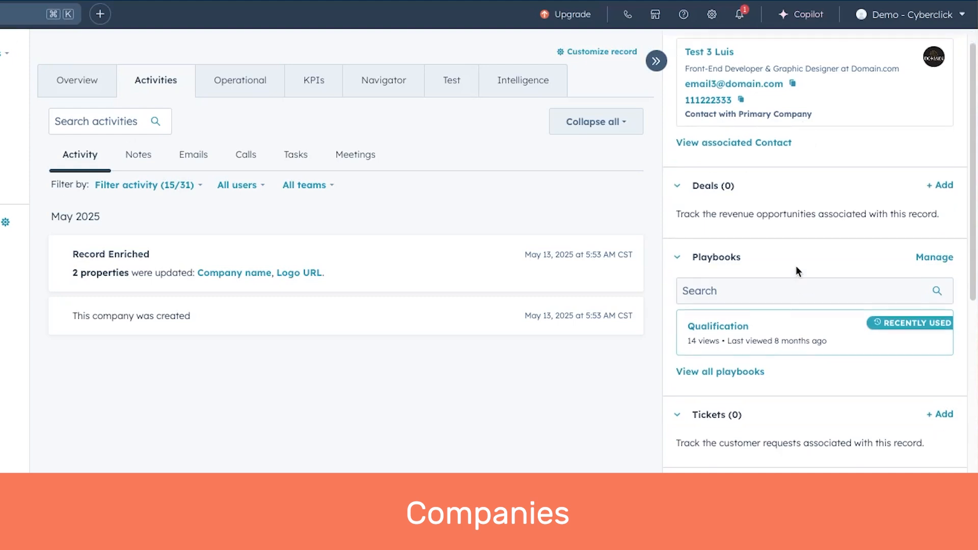
pyautogui.scroll(-8, 817, 402)
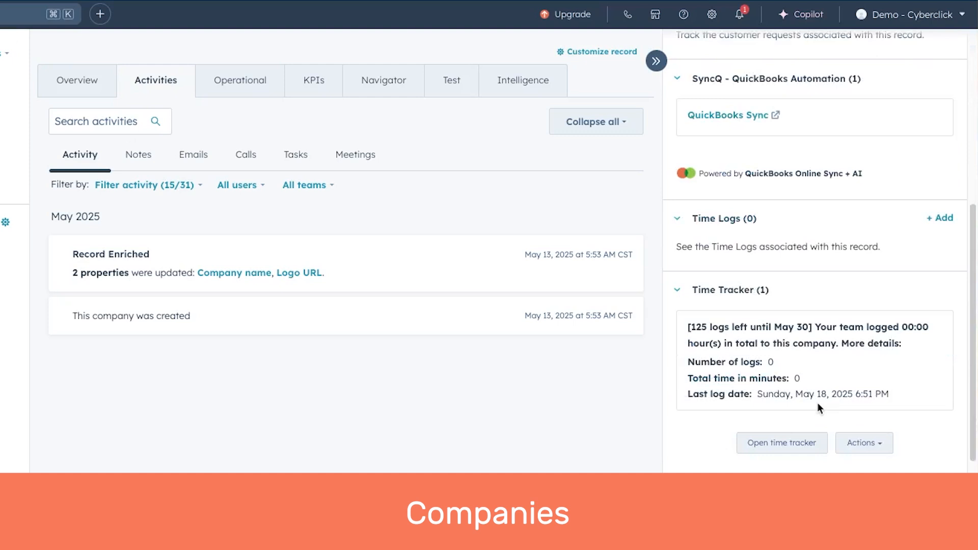
pyautogui.scroll(-10, 788, 272)
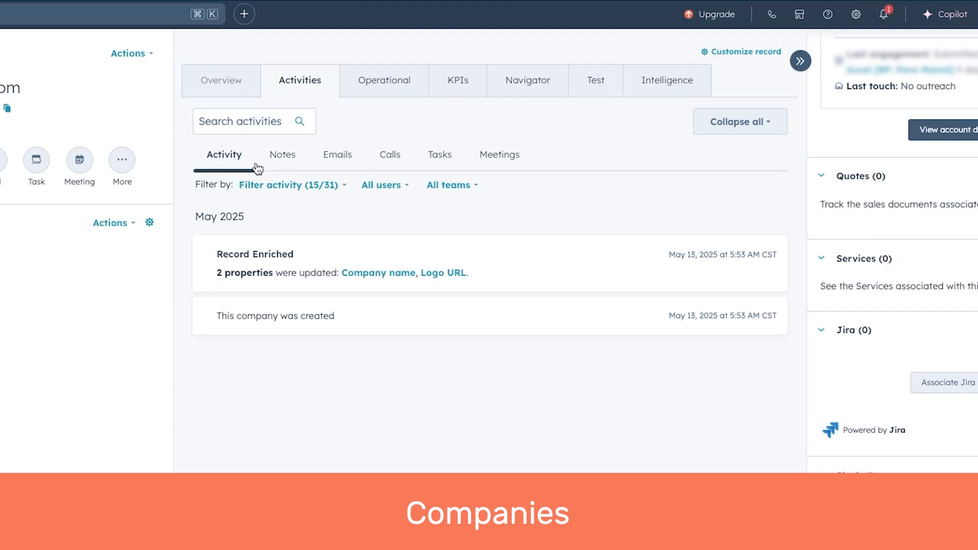
pyautogui.click(282, 162)
pyautogui.click(338, 160)
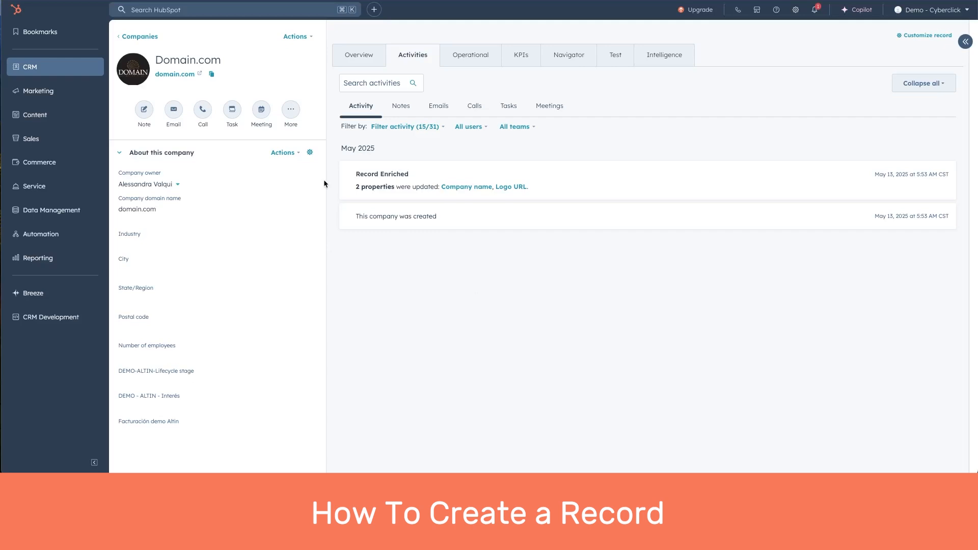
# Return to the contacts list and start a new file import for contacts, companies and other CRM data.
pyautogui.click(47, 66)
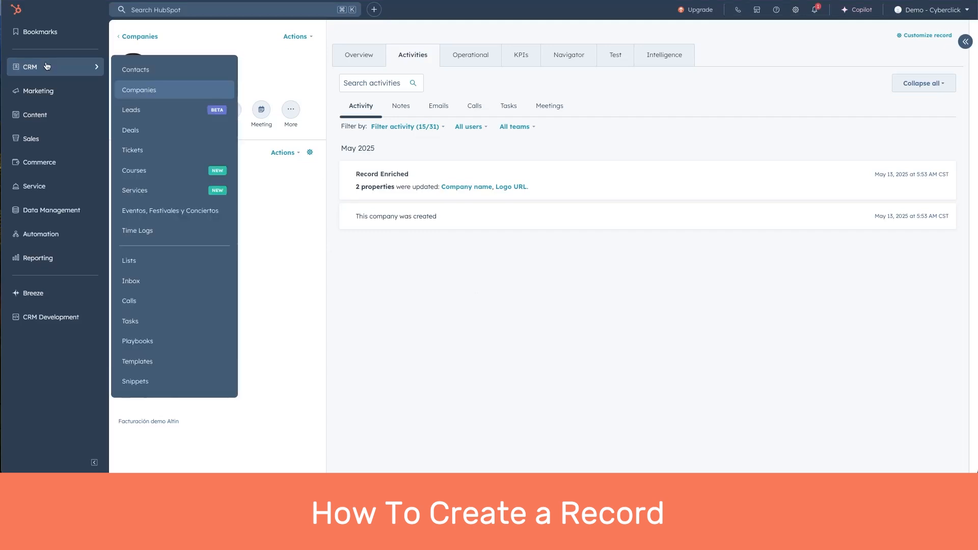
pyautogui.click(151, 73)
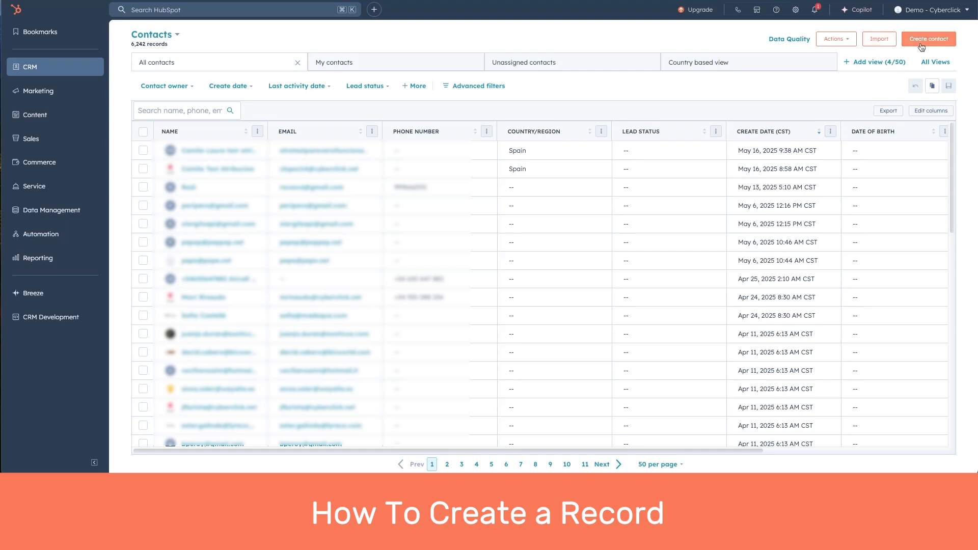
pyautogui.click(878, 40)
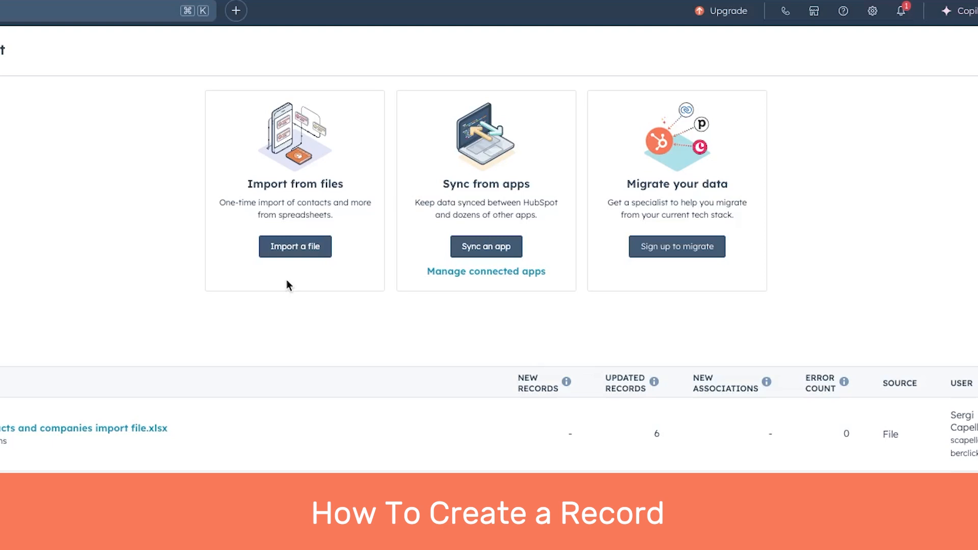
pyautogui.click(292, 250)
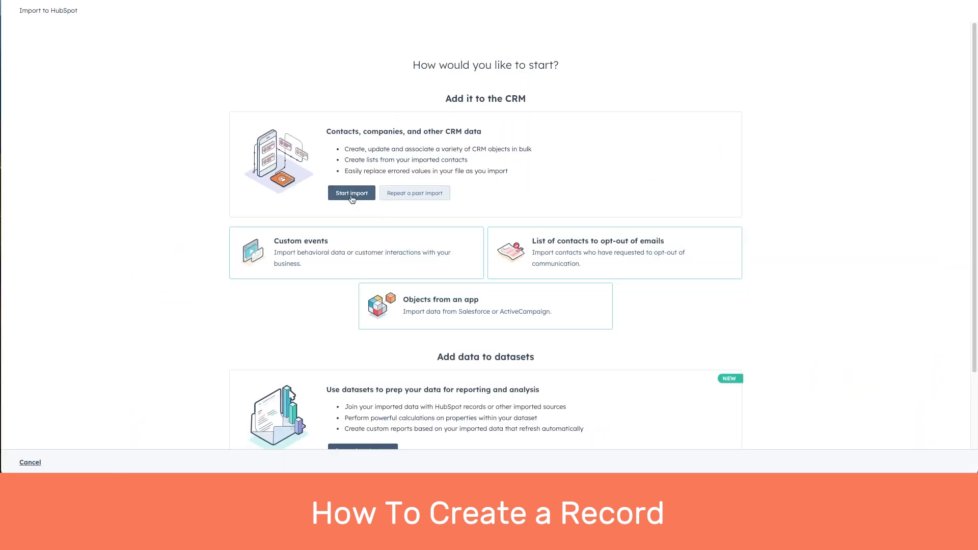
pyautogui.click(352, 194)
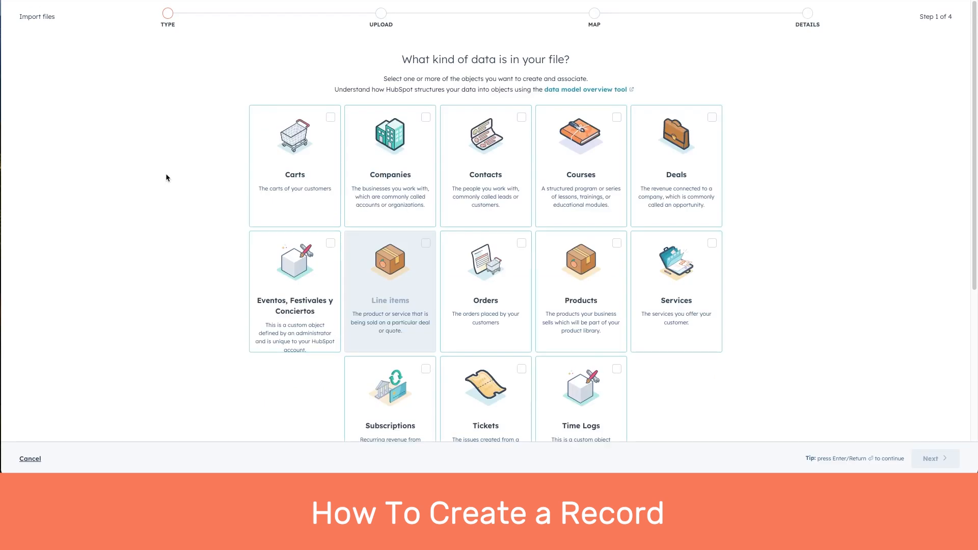
# Choose Contacts as the data type to import and upload Data Base.csv as the contacts file.
pyautogui.click(520, 118)
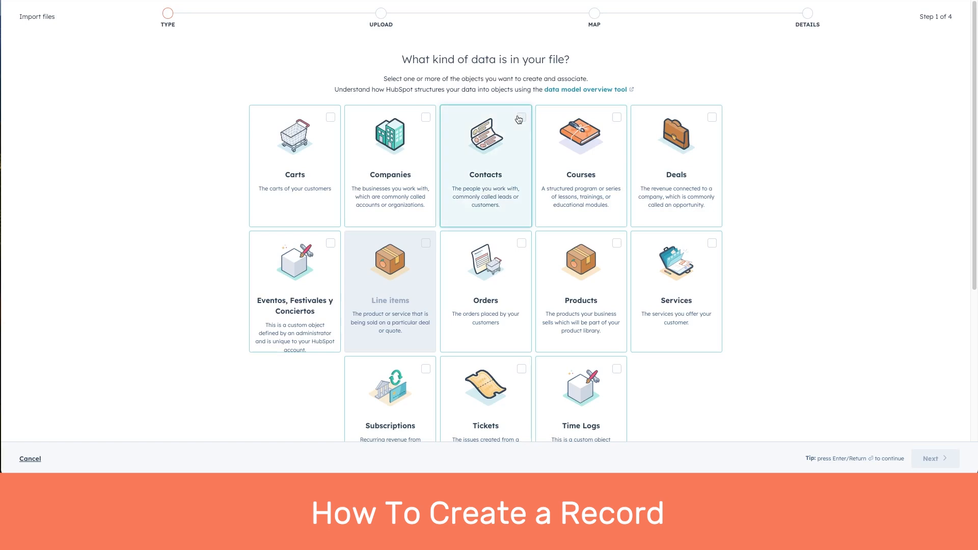
pyautogui.click(943, 461)
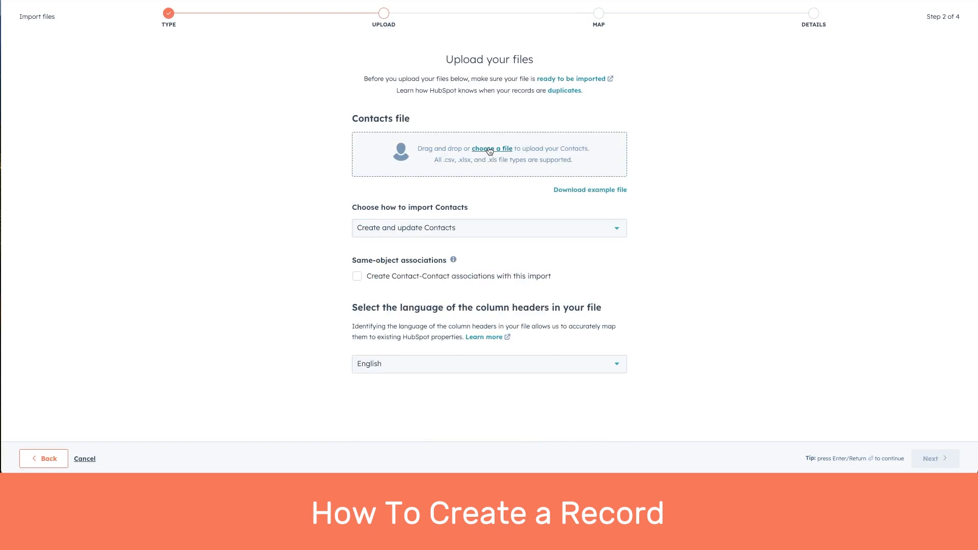
pyautogui.click(489, 150)
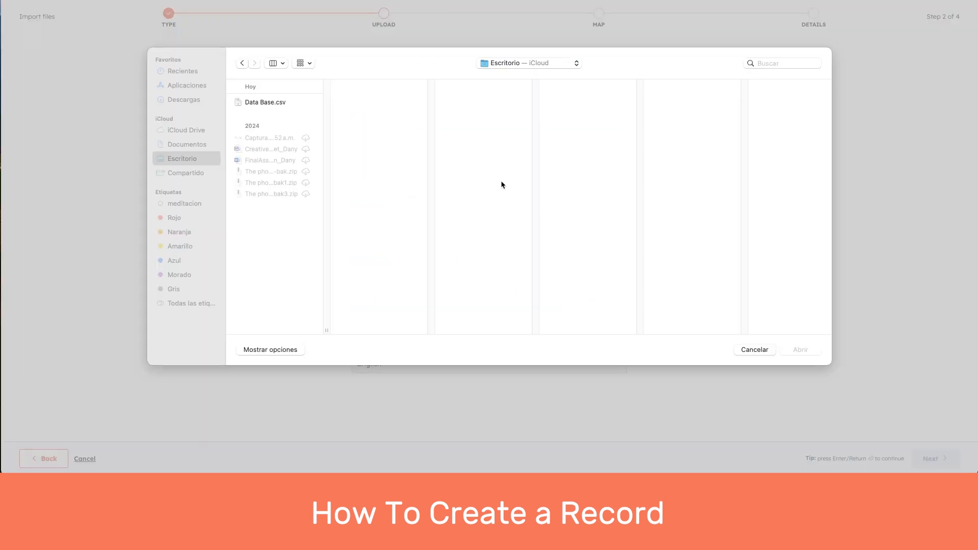
pyautogui.click(258, 103)
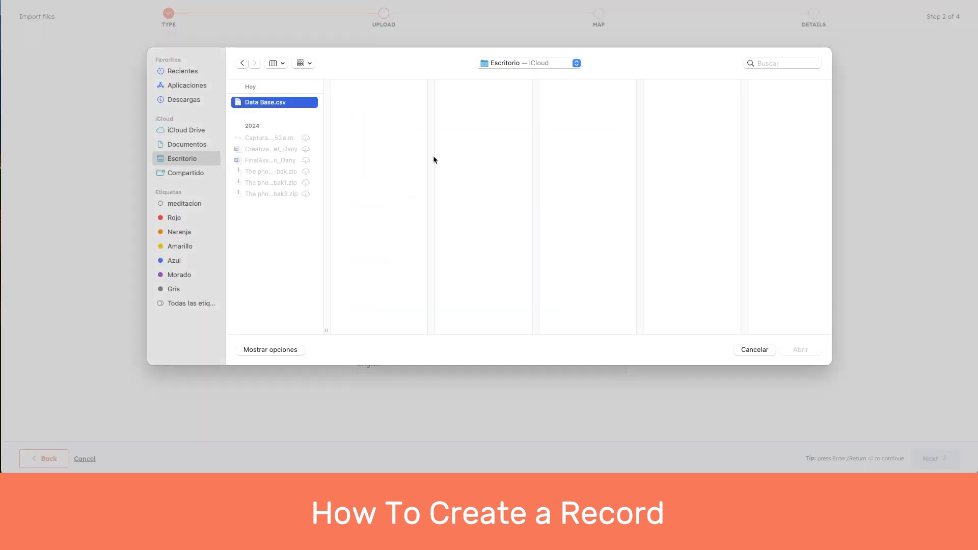
pyautogui.press('Return')
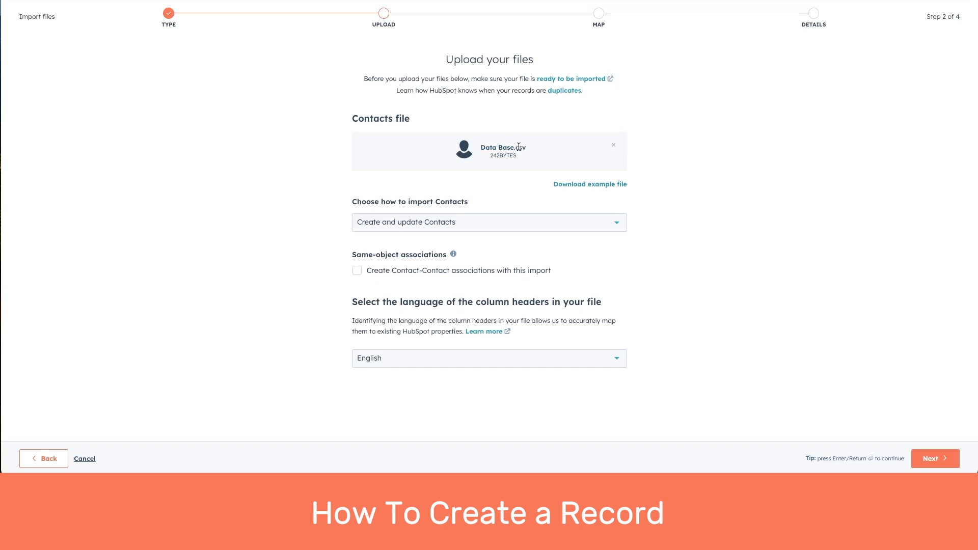
# Configure the import to create and update Contacts, with Contact-Contact associations enabled and English column headers.
pyautogui.click(417, 224)
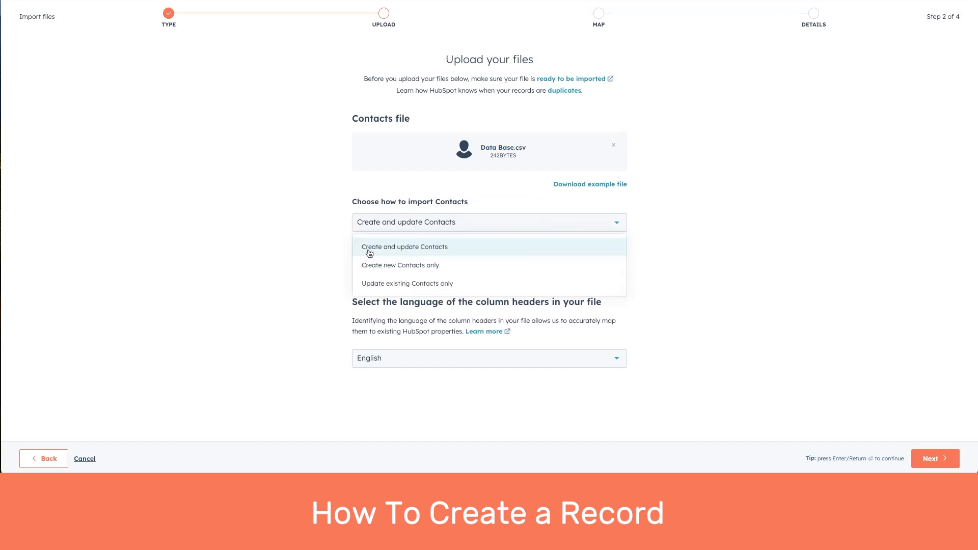
pyautogui.moveTo(369, 253)
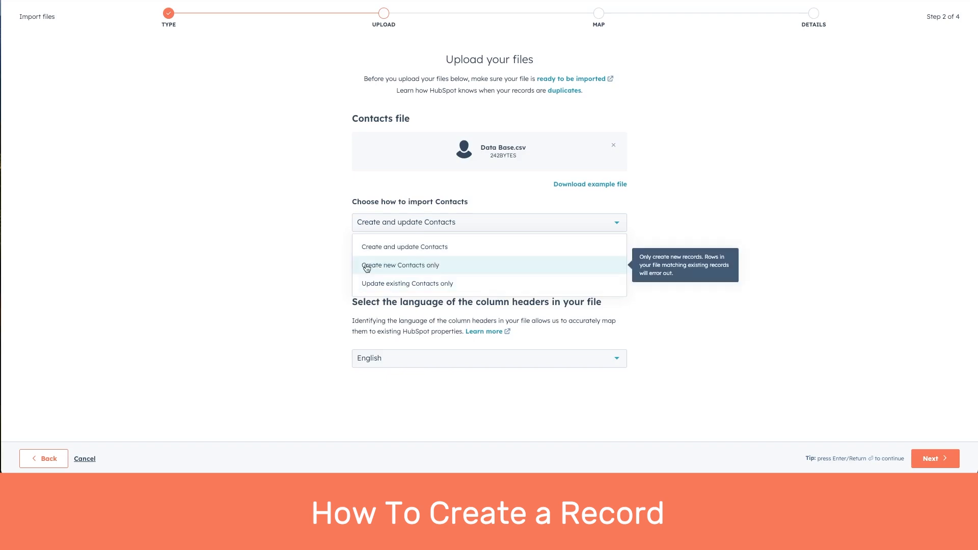
pyautogui.moveTo(388, 287)
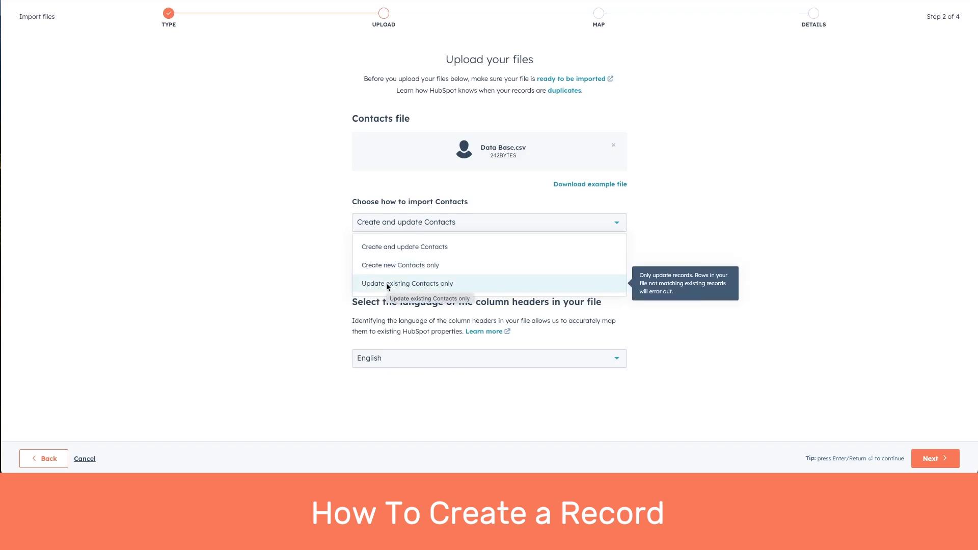
pyautogui.click(388, 247)
pyautogui.click(291, 262)
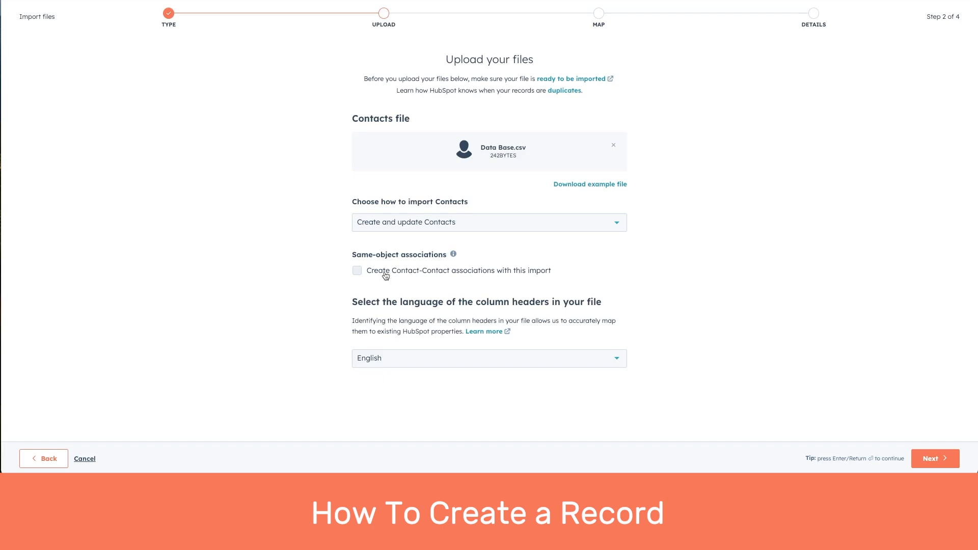
pyautogui.click(358, 273)
pyautogui.click(425, 364)
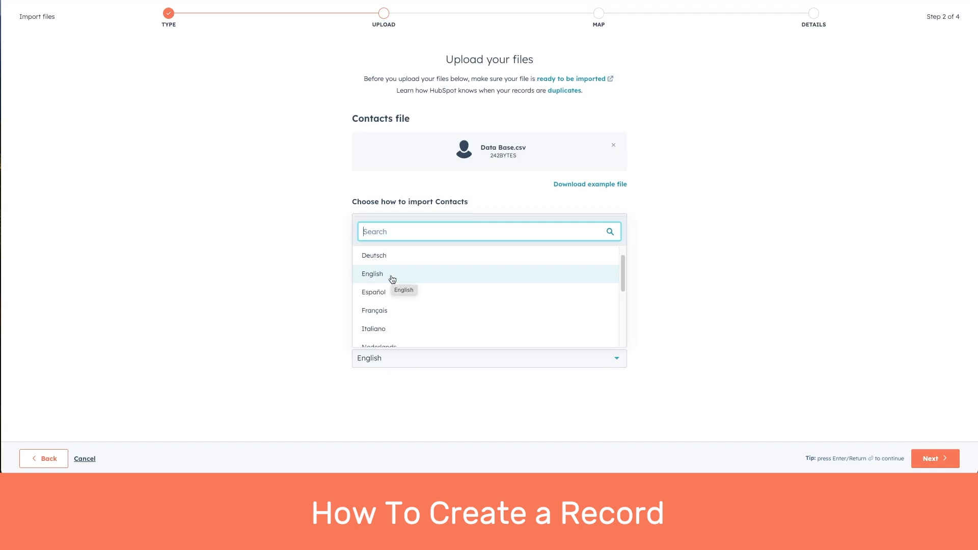
pyautogui.click(392, 279)
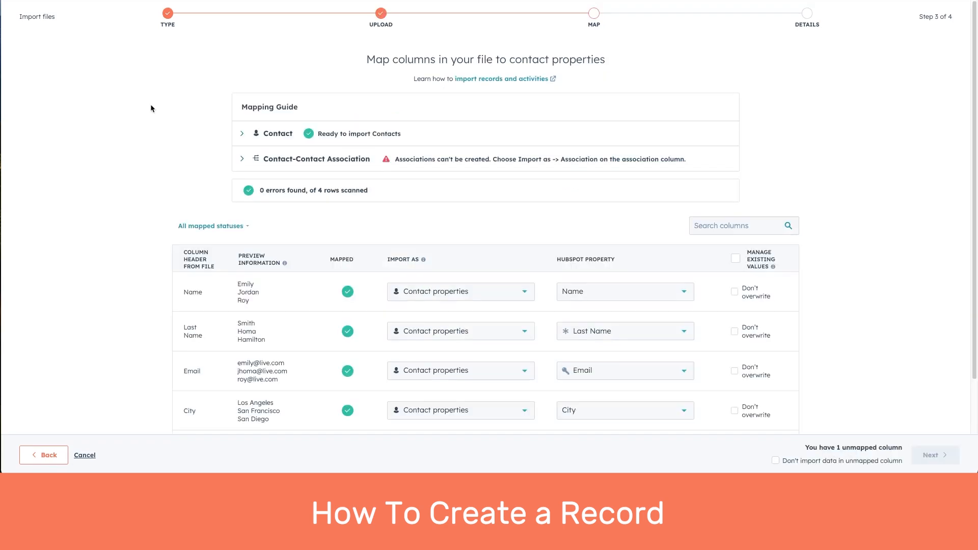
# Review the column mapping and create a single-line text Favorite Beverage property in the Contact information group for the unmapped column.
pyautogui.scroll(-2, 438, 183)
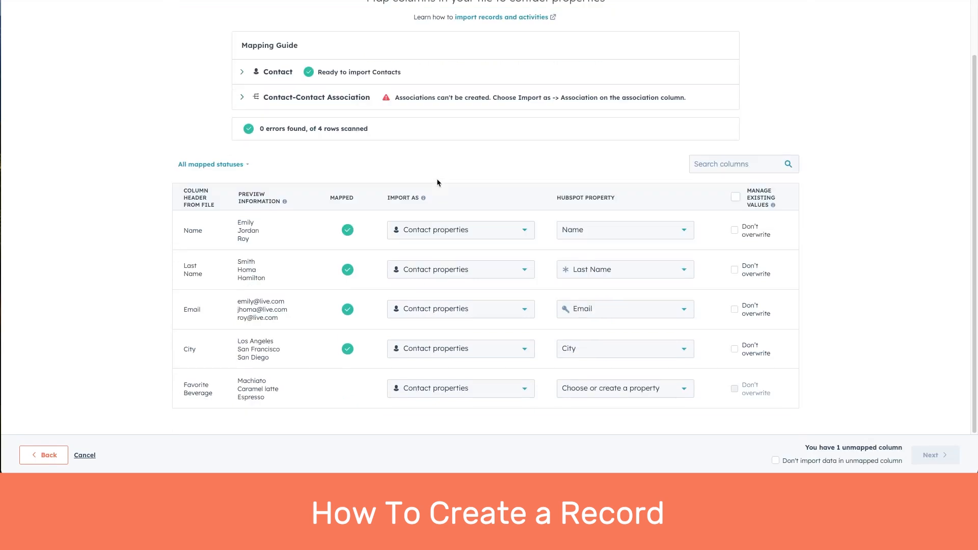
pyautogui.scroll(1, 428, 175)
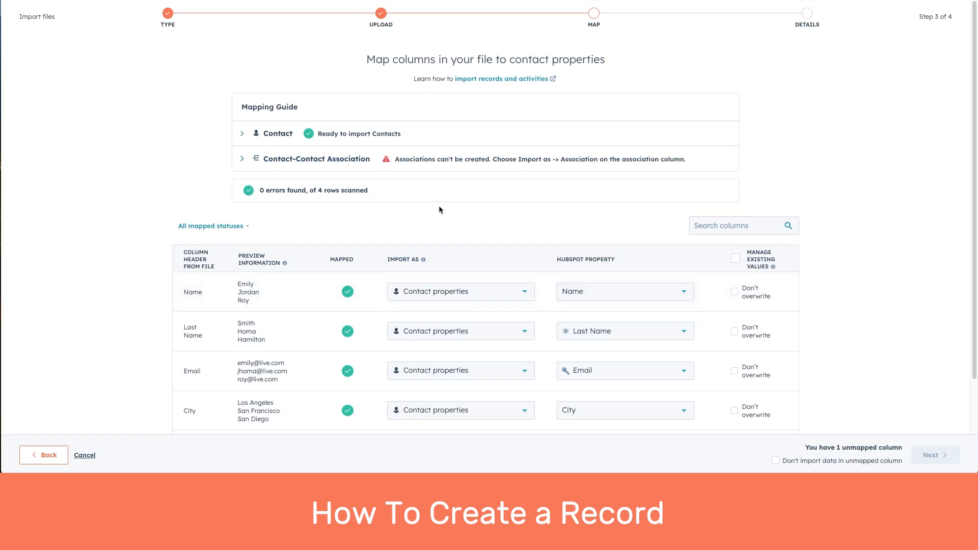
pyautogui.scroll(-1, 439, 209)
pyautogui.scroll(-1, 439, 206)
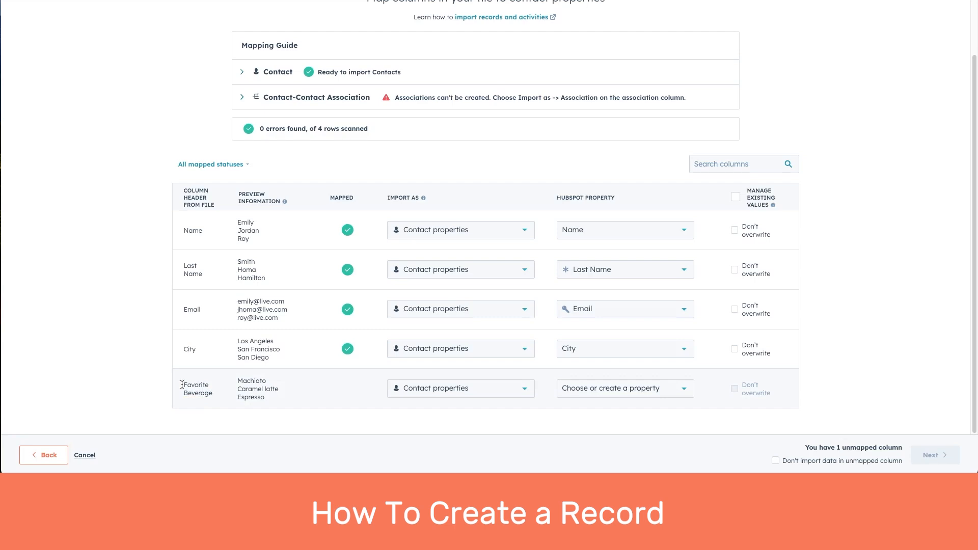
pyautogui.moveTo(182, 384); pyautogui.dragTo(213, 394)
pyautogui.click(626, 414)
pyautogui.click(614, 395)
pyautogui.click(614, 394)
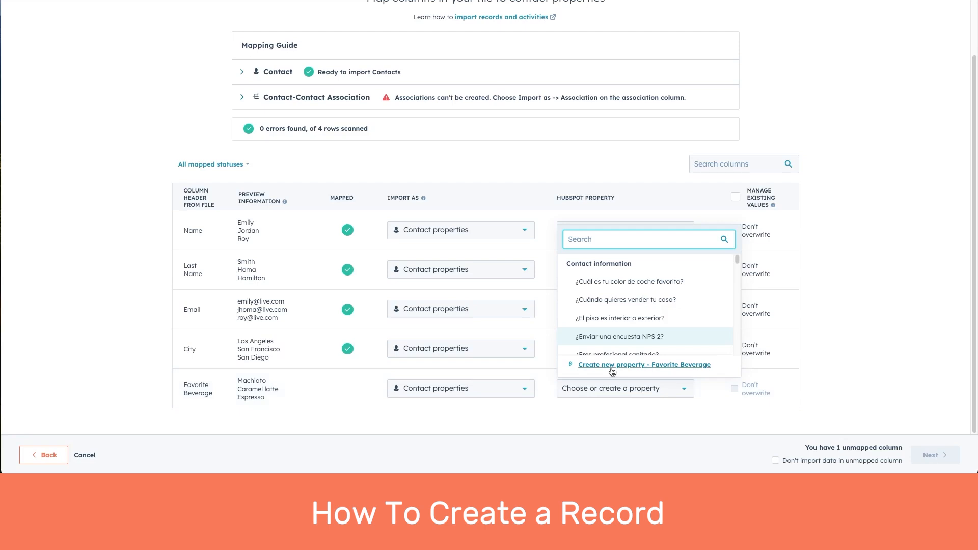
pyautogui.click(612, 365)
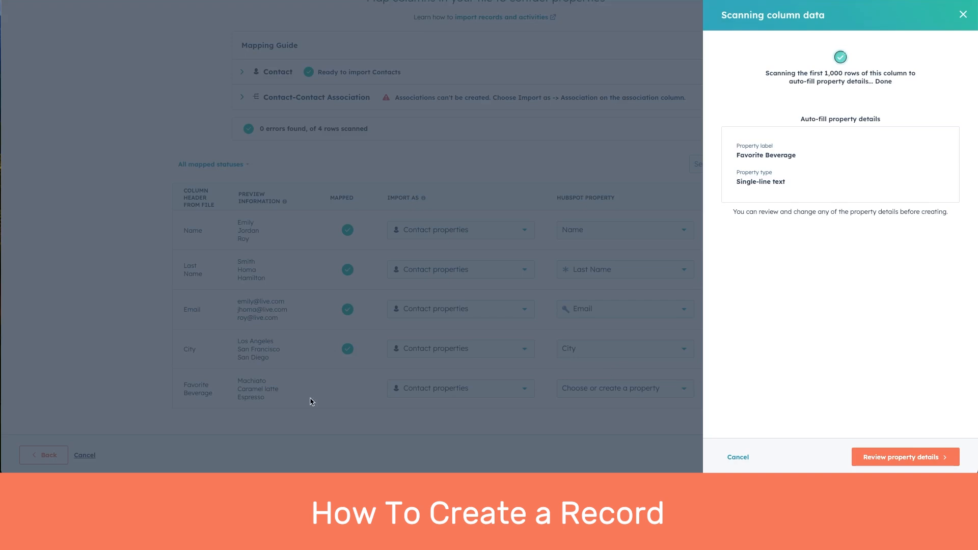
pyautogui.click(902, 458)
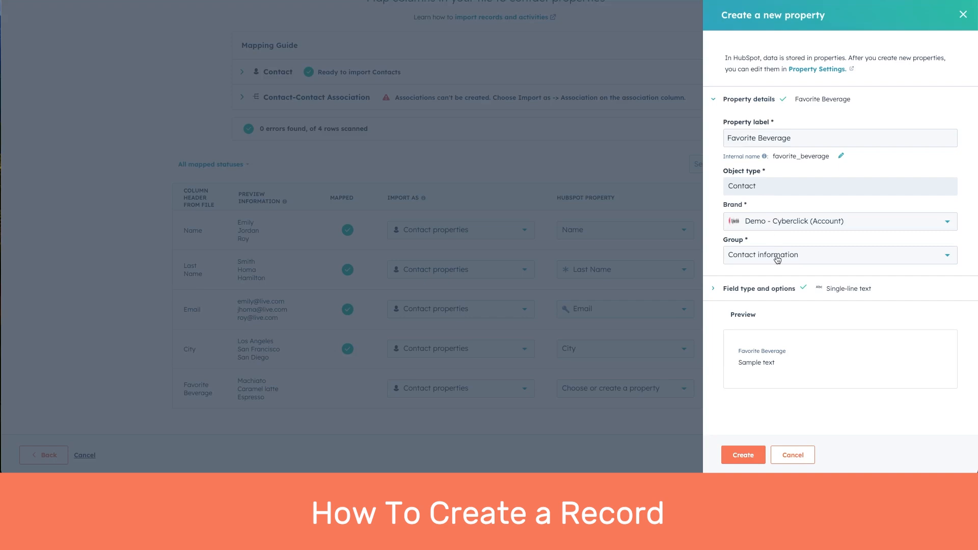
pyautogui.click(743, 455)
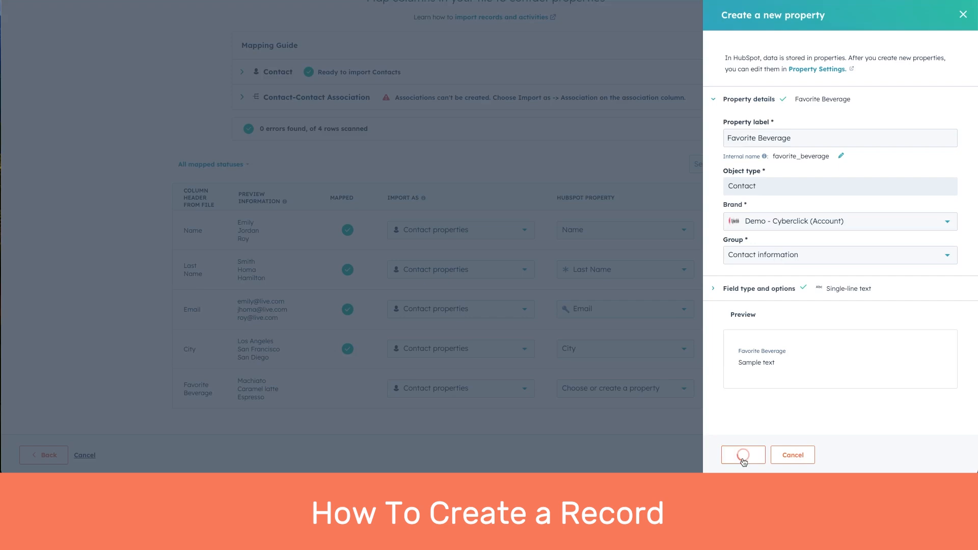
# Accept the column mapping, set the legal basis to Legitimate interest - prospect/lead and finish the import.
pyautogui.scroll(-2, 705, 446)
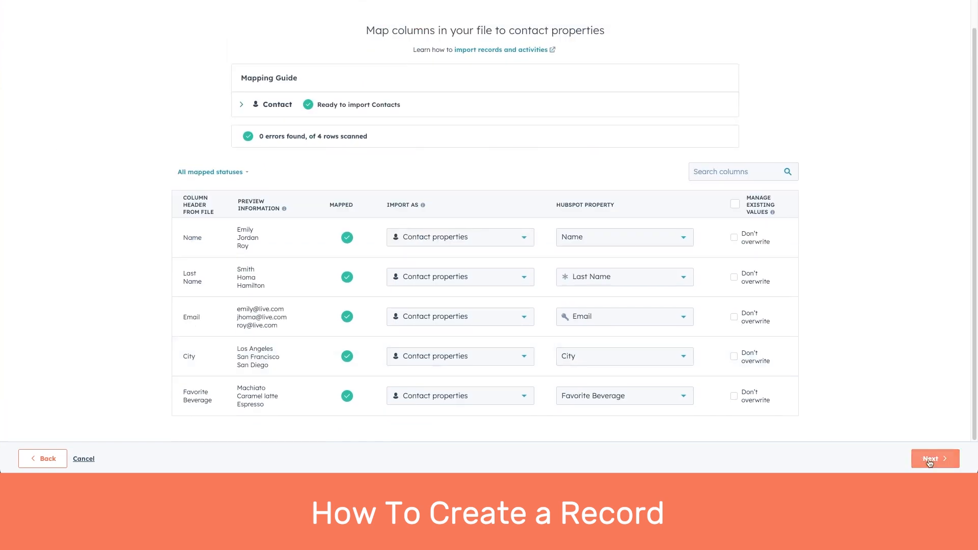
pyautogui.click(929, 462)
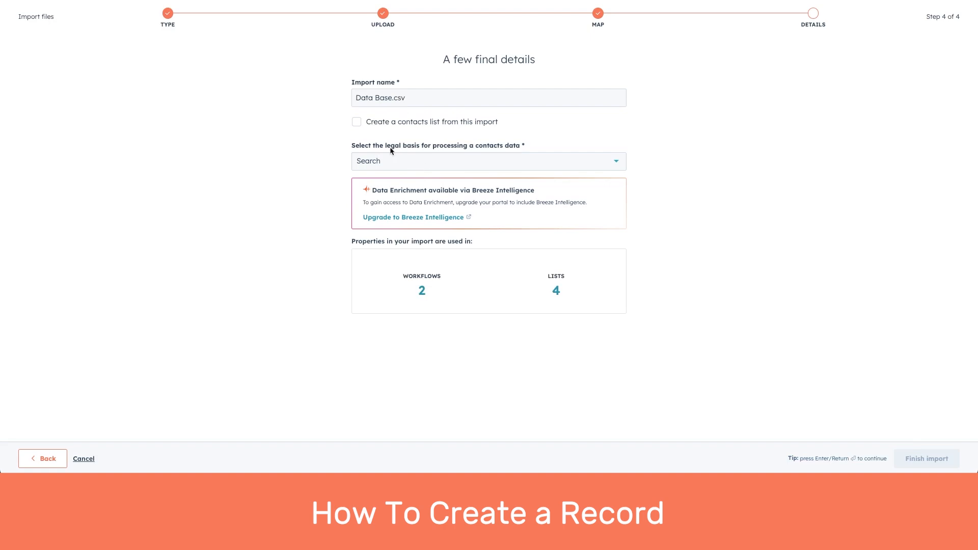
pyautogui.click(450, 167)
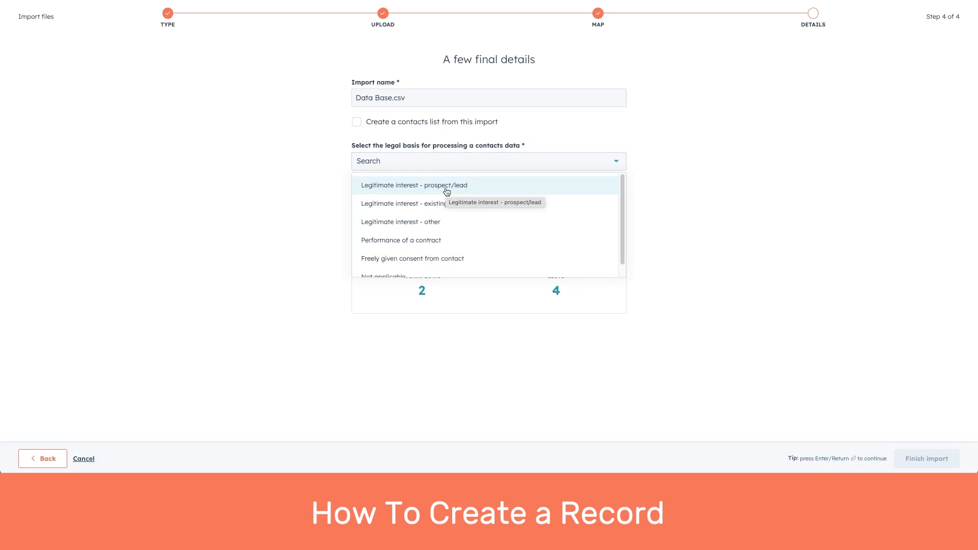
pyautogui.click(447, 191)
pyautogui.click(939, 464)
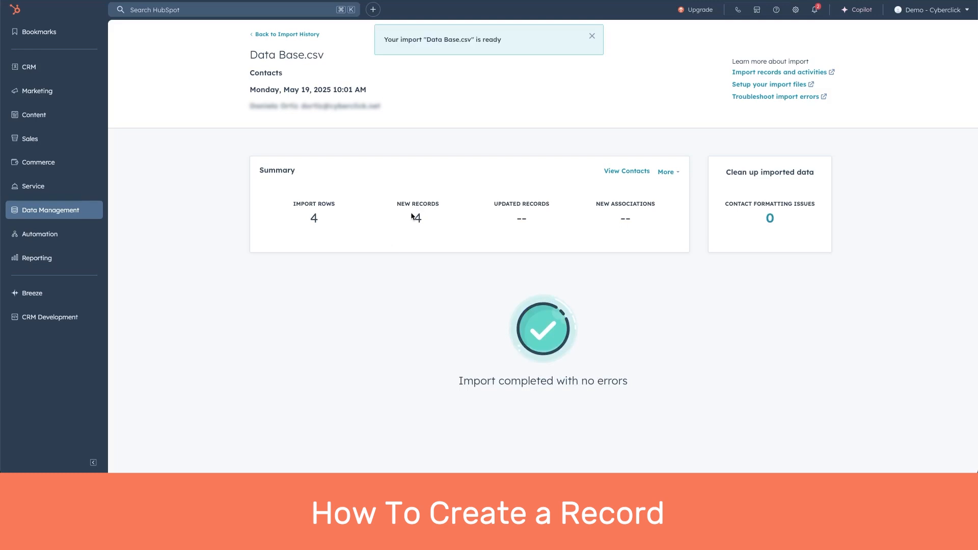
# View the imported contacts and add the Favorite Beverage and City columns to their table.
pyautogui.click(624, 176)
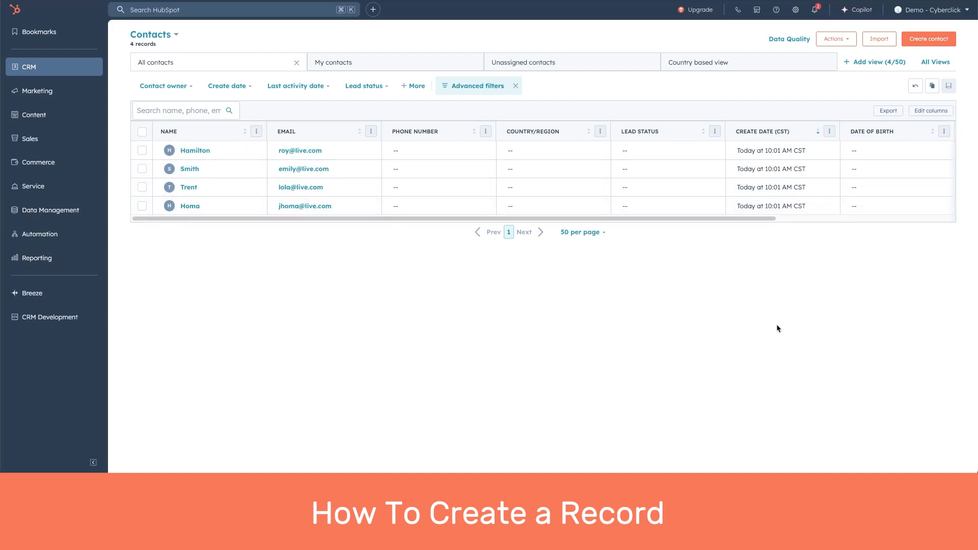
pyautogui.click(926, 111)
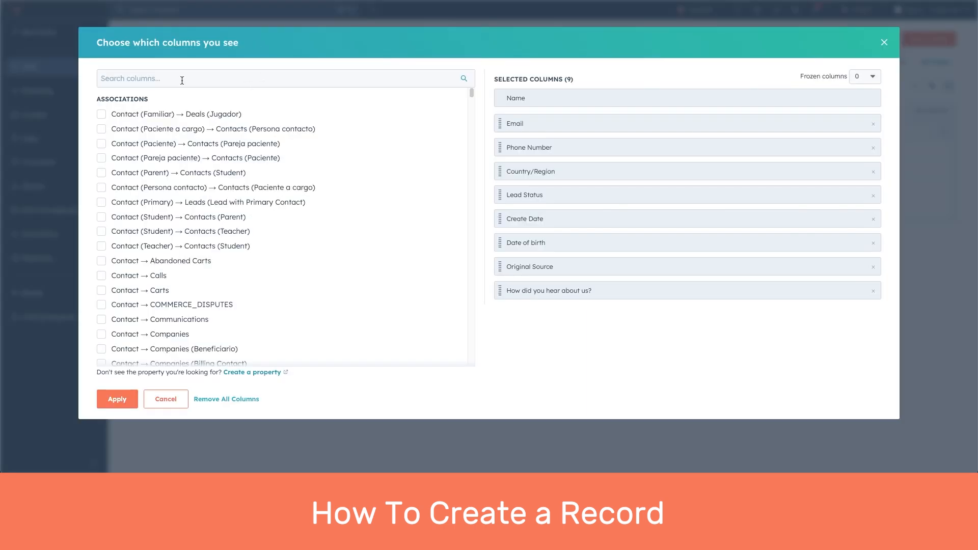
pyautogui.click(182, 80)
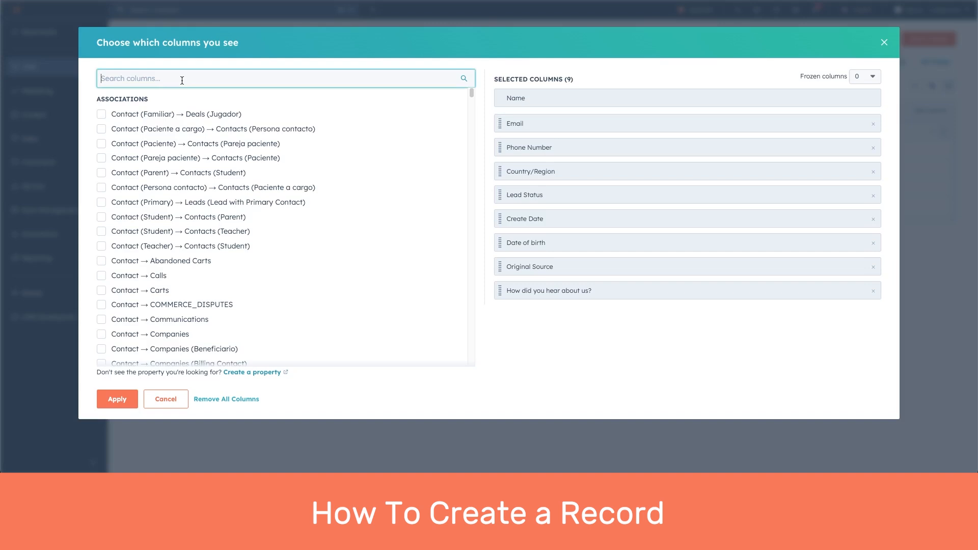
pyautogui.write('favorit')
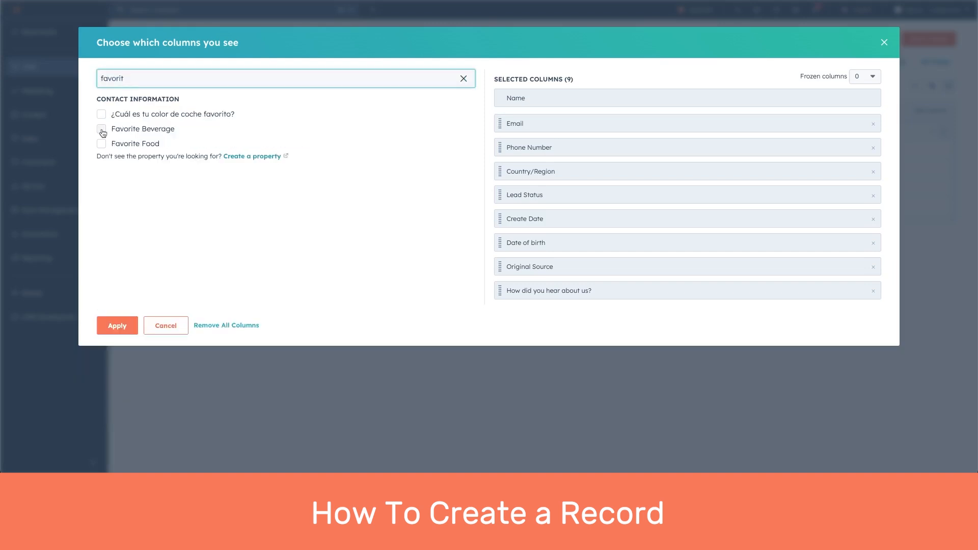
pyautogui.click(101, 131)
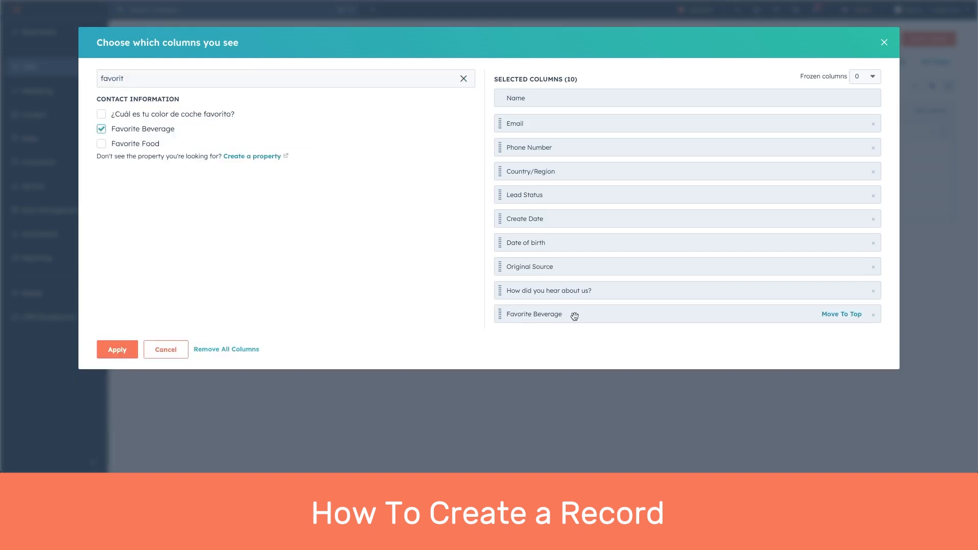
pyautogui.moveTo(575, 315); pyautogui.dragTo(573, 143)
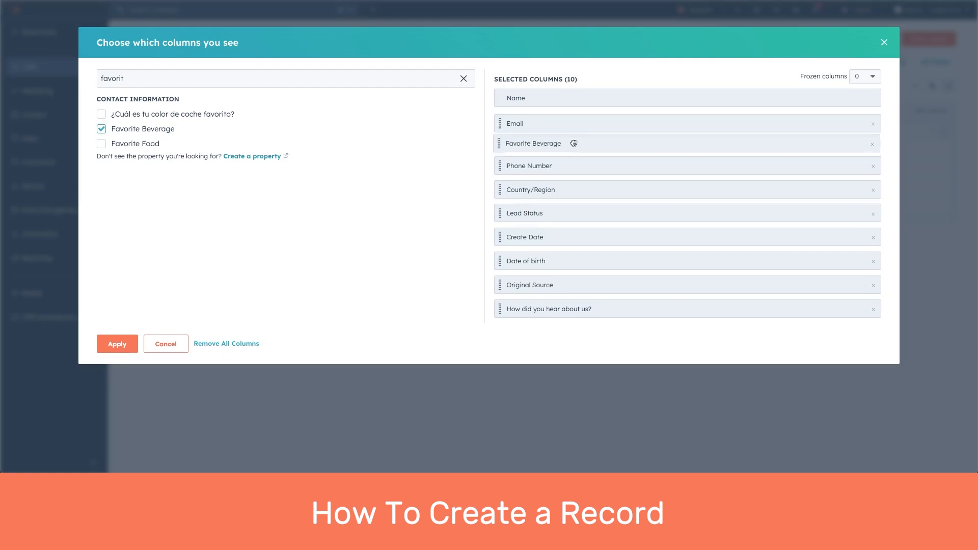
pyautogui.moveTo(573, 144); pyautogui.dragTo(573, 145)
pyautogui.click(102, 131)
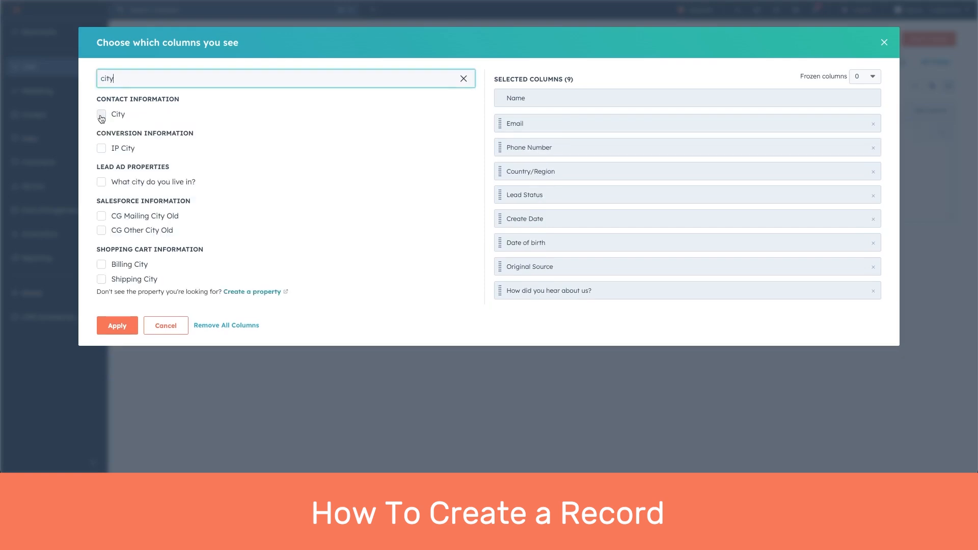
pyautogui.click(101, 114)
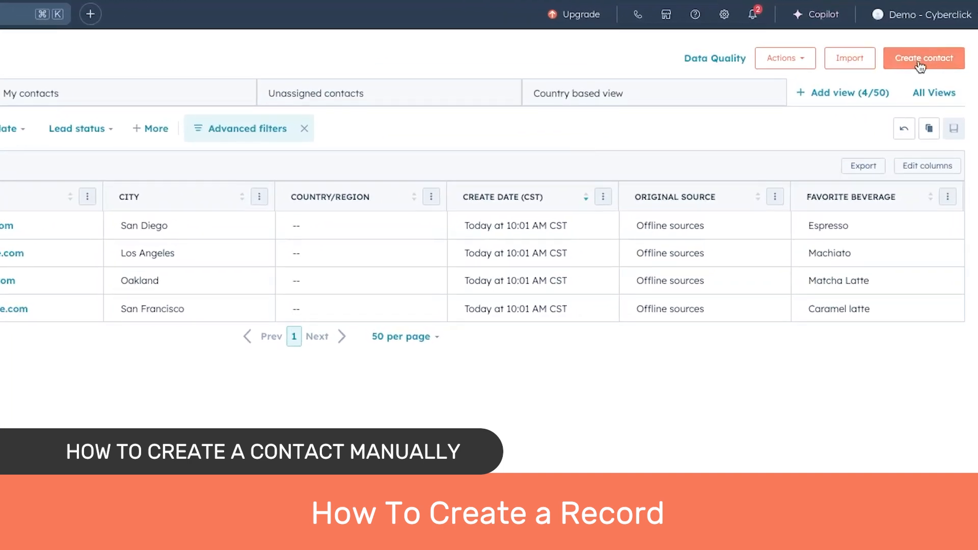
# Start a new contact record and fill in the contact's email, first name and last name.
pyautogui.click(920, 63)
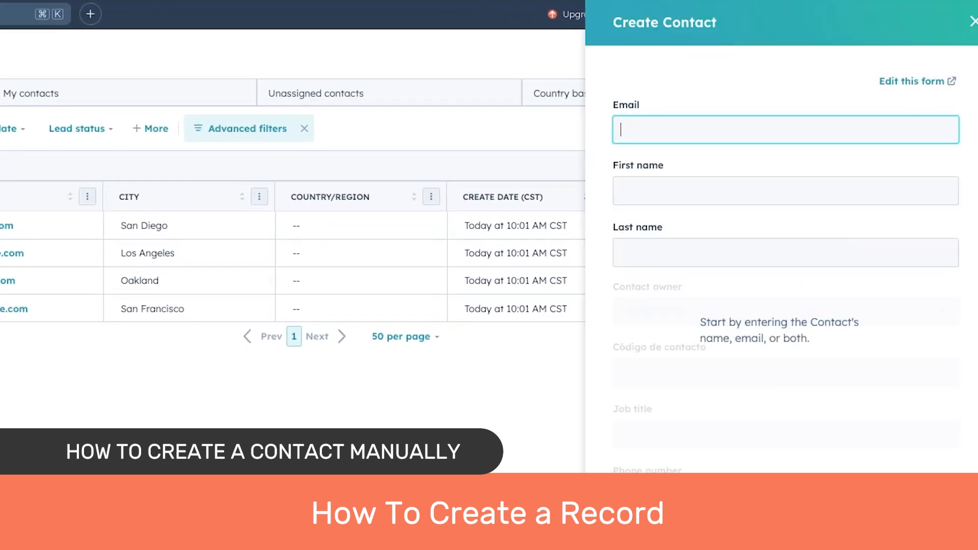
pyautogui.click(678, 127)
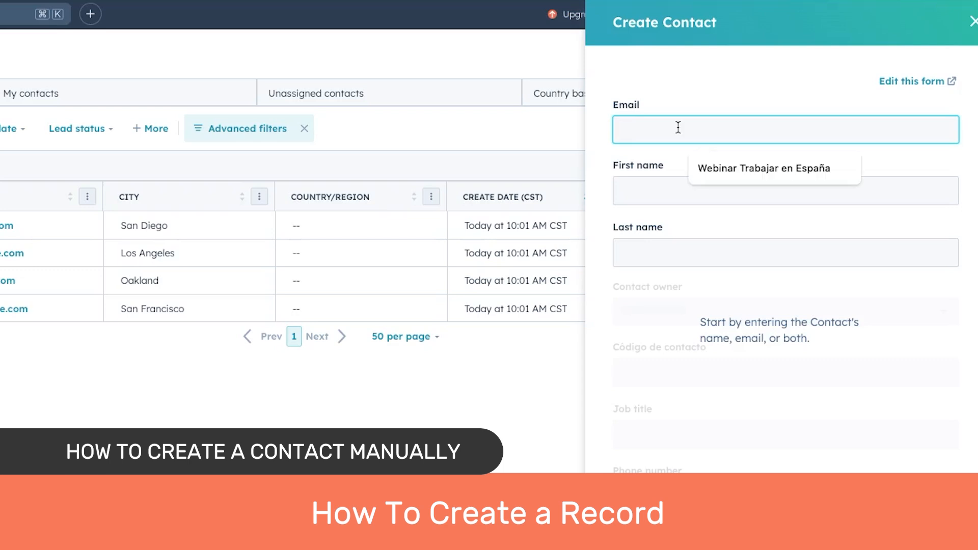
pyautogui.click(678, 127)
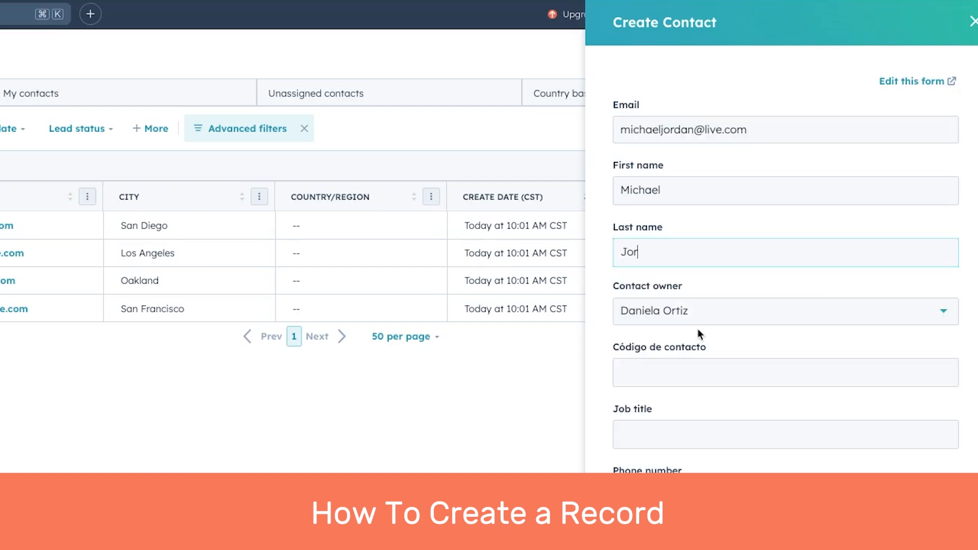
pyautogui.write('dan')
pyautogui.scroll(-3, 702, 378)
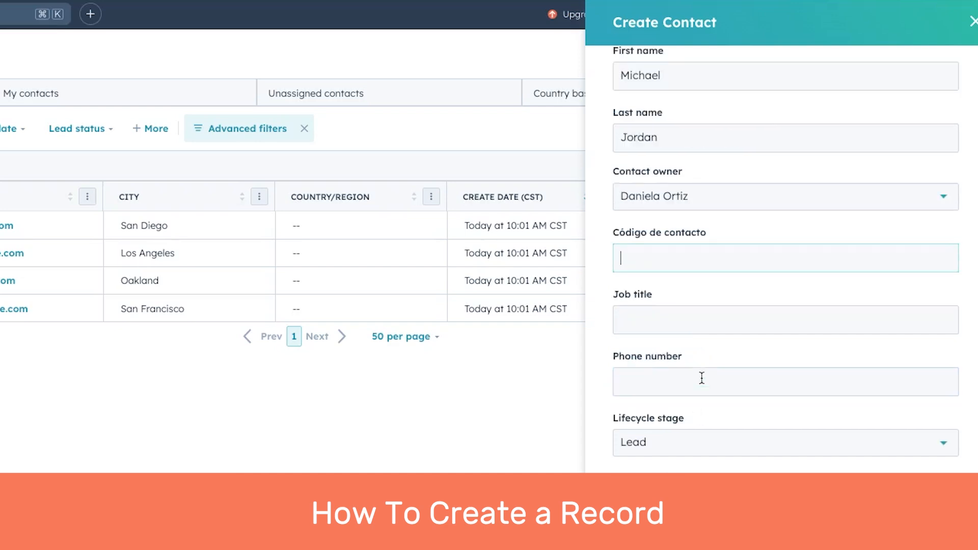
pyautogui.scroll(3, 702, 378)
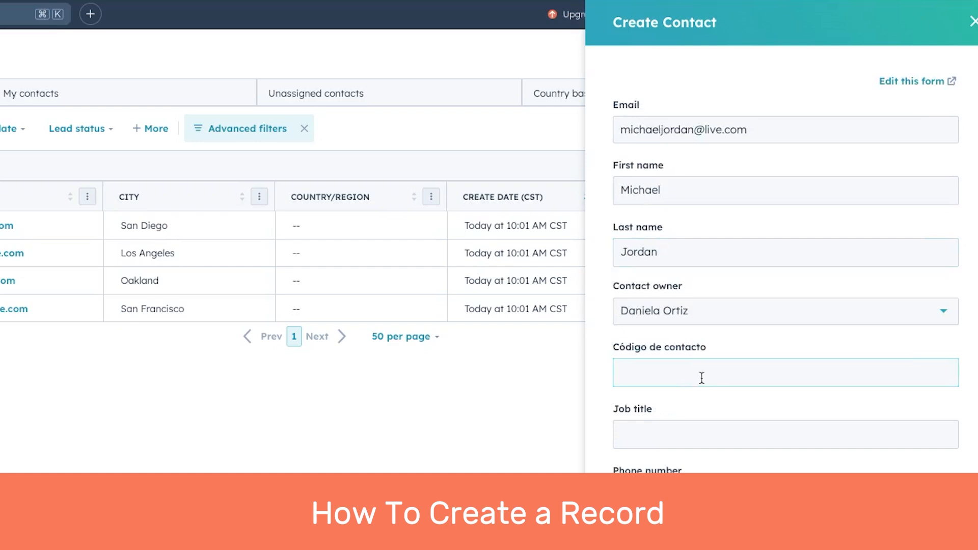
# Set the new contact's company name to Nike.
pyautogui.click(676, 434)
pyautogui.scroll(-5, 670, 206)
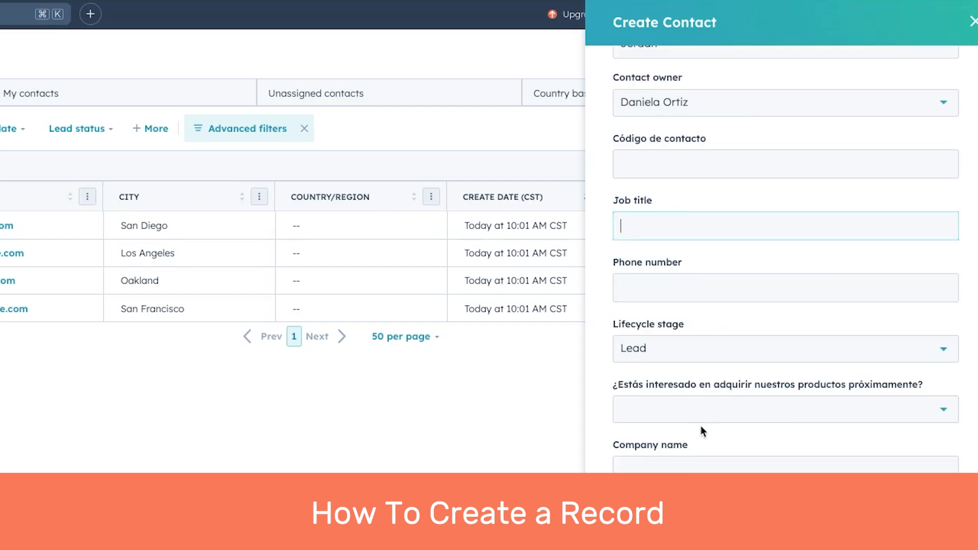
pyautogui.doubleClick(672, 469)
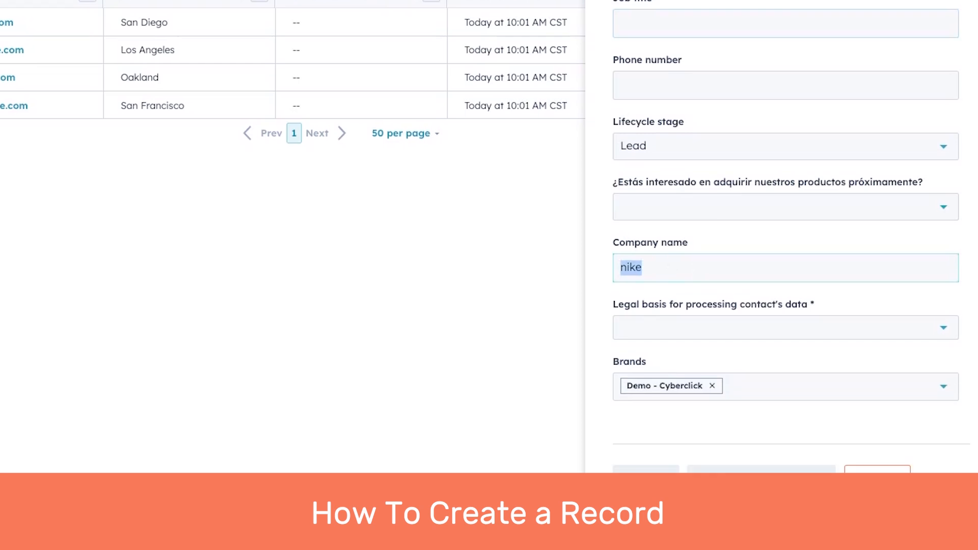
pyautogui.press('BackSpace')
pyautogui.write('Nike')
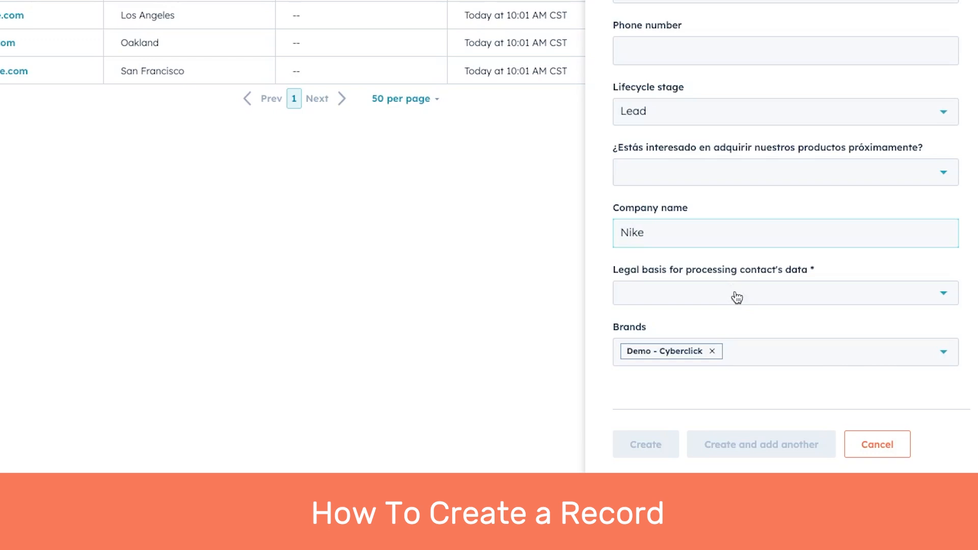
# Set the legal basis for processing the contact's data to Legitimate interest – prospect/lead and create the contact.
pyautogui.click(737, 298)
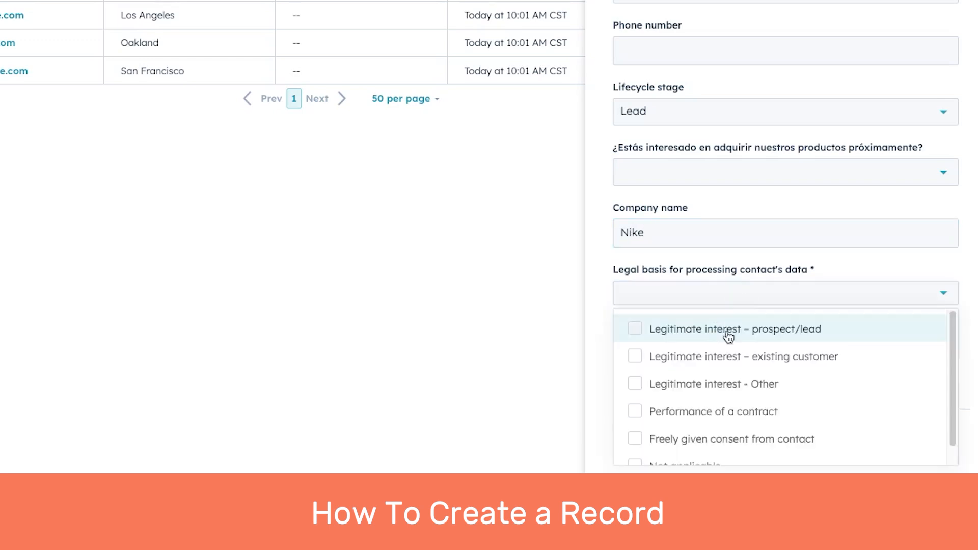
pyautogui.click(728, 335)
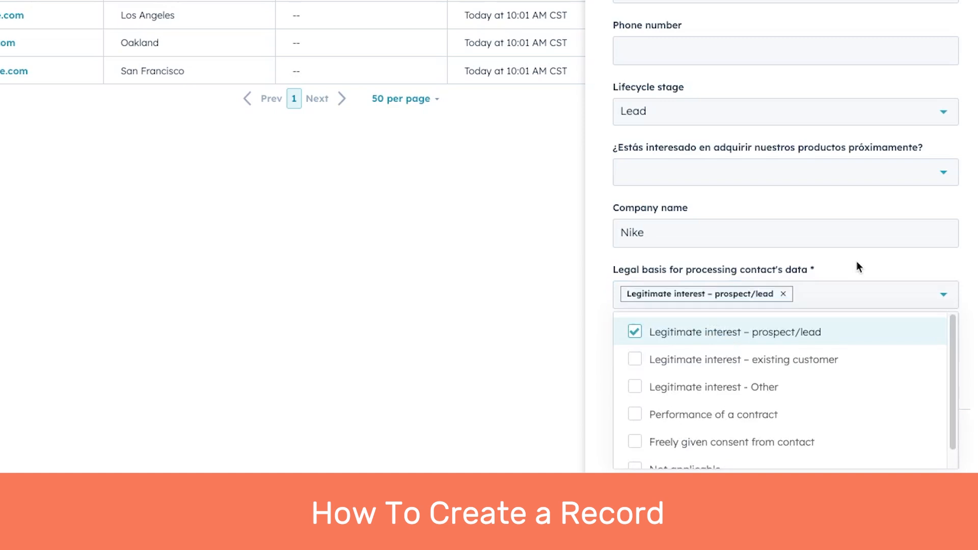
pyautogui.click(857, 262)
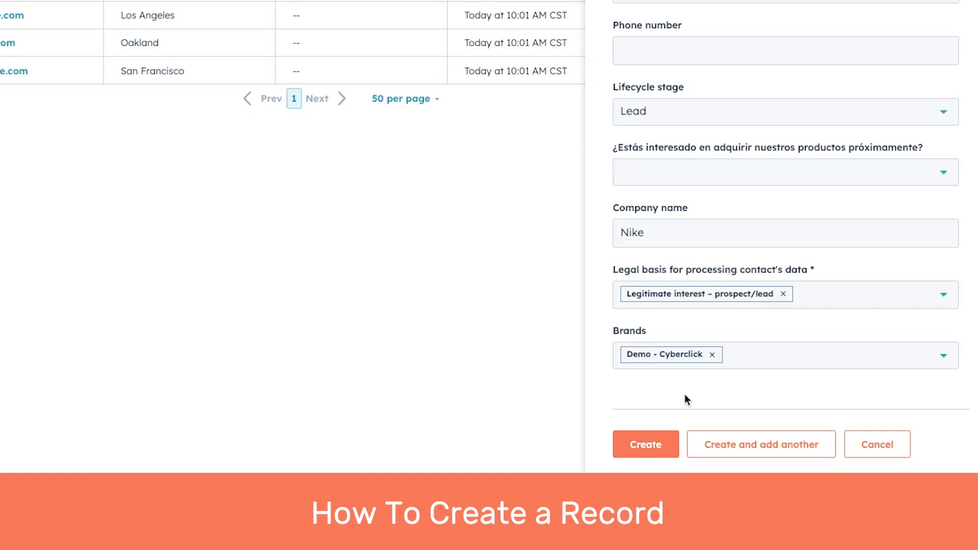
pyautogui.click(657, 444)
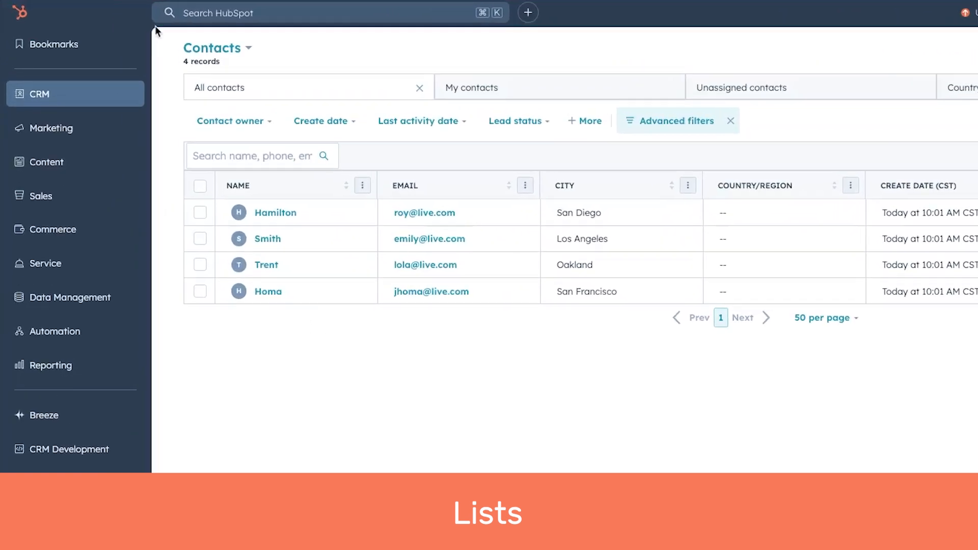
# Go to the CRM lists and start a new list based on Contacts.
pyautogui.moveTo(126, 98)
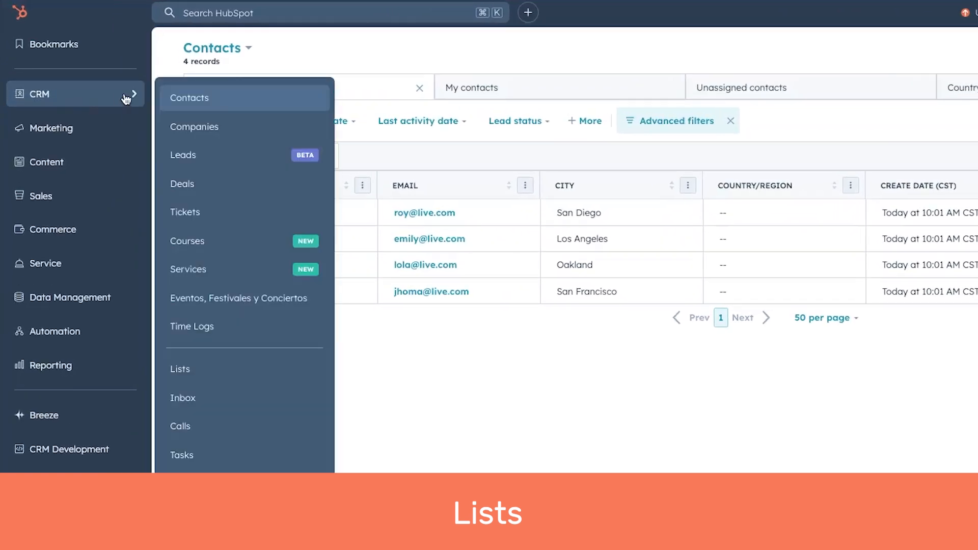
pyautogui.click(203, 369)
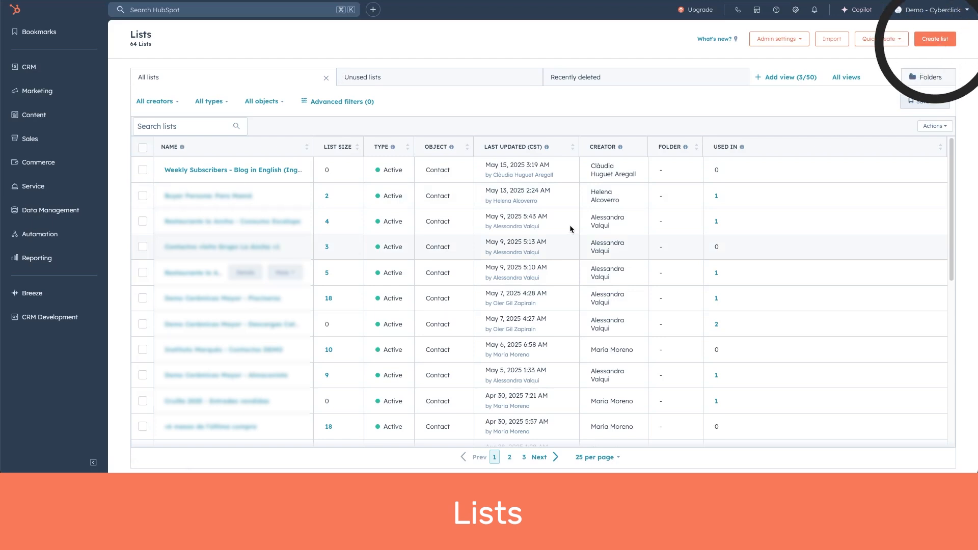
pyautogui.click(948, 41)
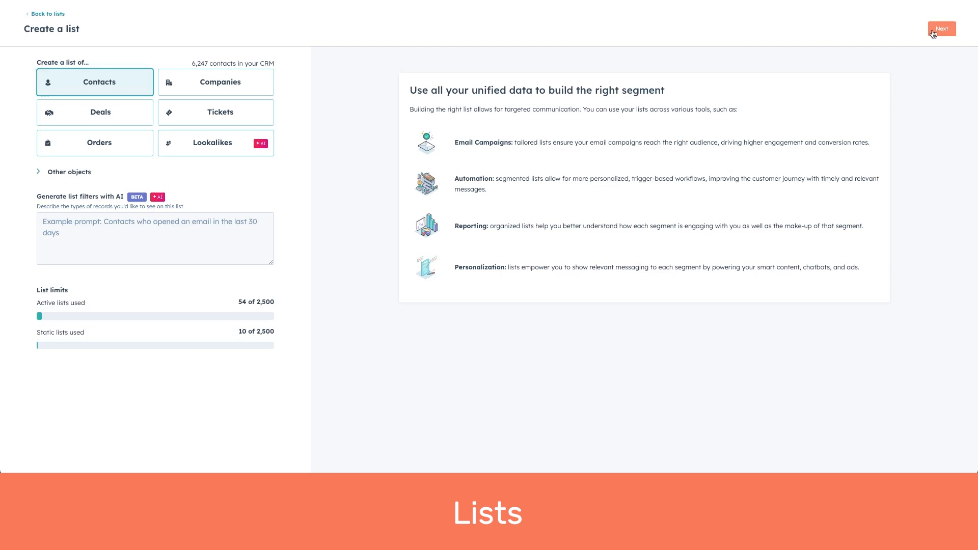
pyautogui.click(941, 29)
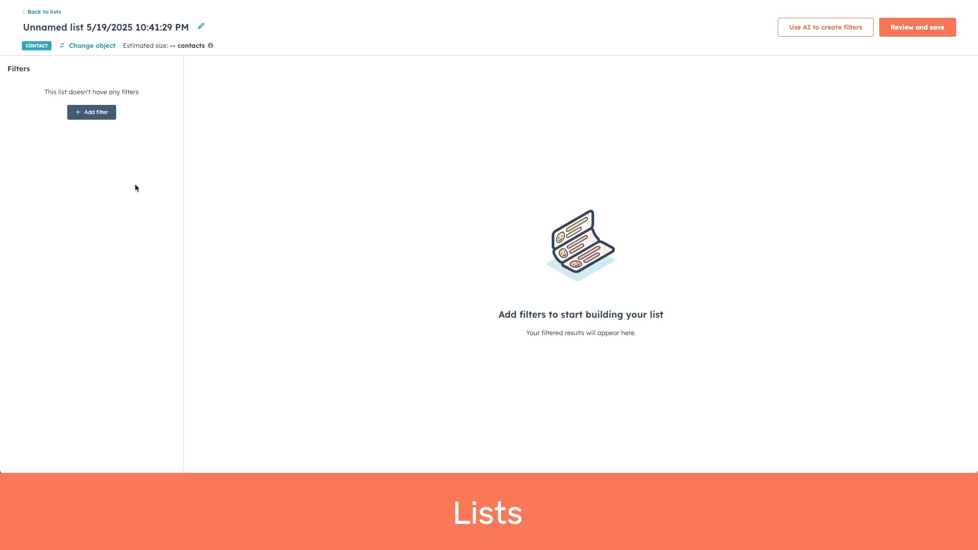
# Add a contact property filter to the first group where City is equal to any of los angeles or san diego.
pyautogui.click(98, 116)
pyautogui.click(98, 116)
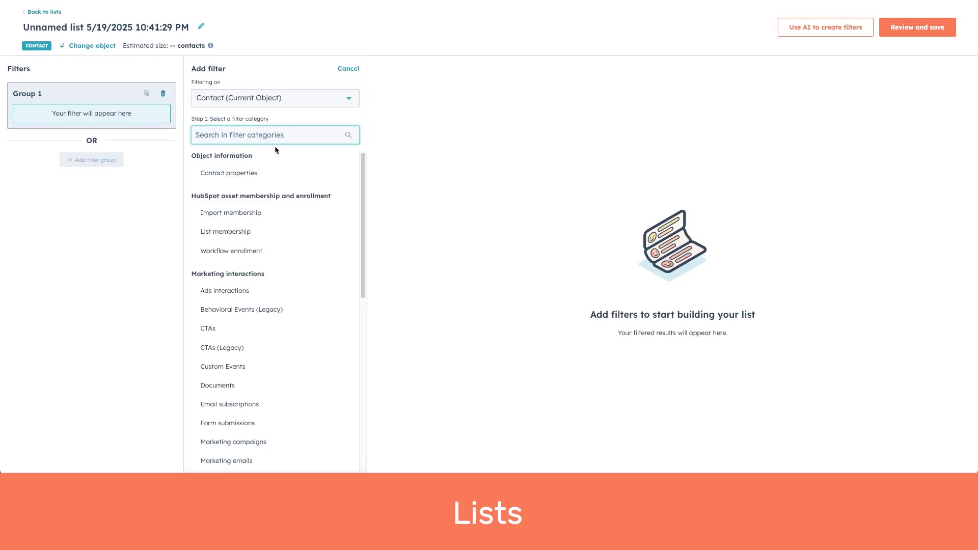
pyautogui.click(267, 173)
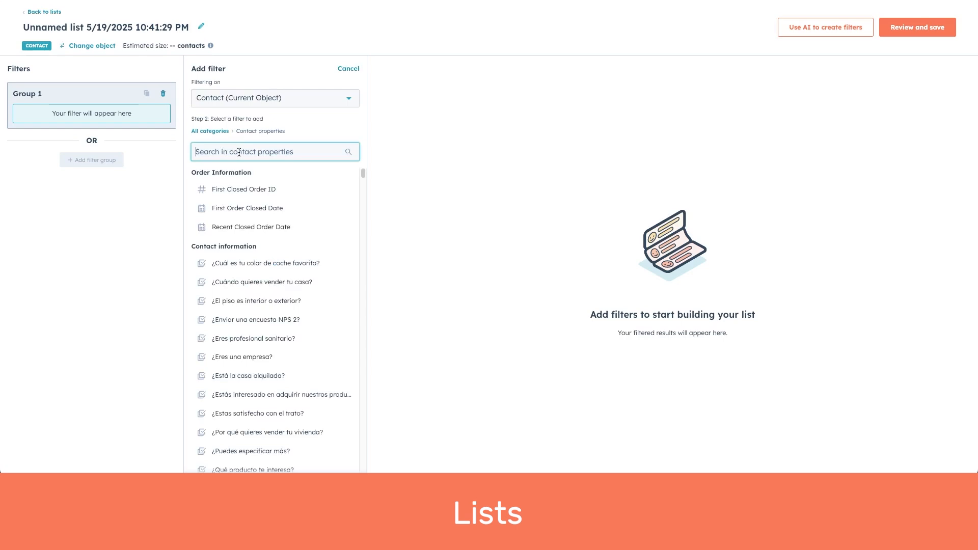
pyautogui.write('city')
pyautogui.click(249, 194)
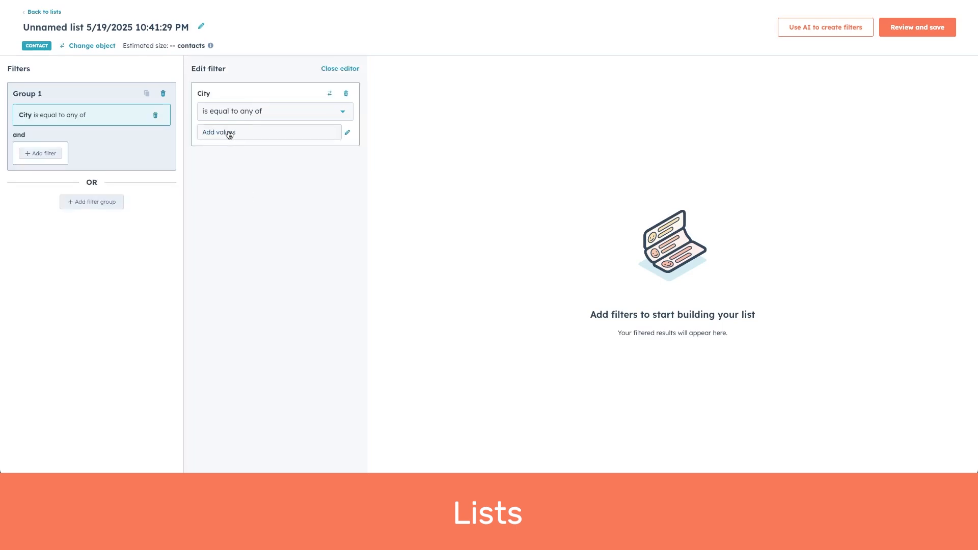
pyautogui.click(228, 132)
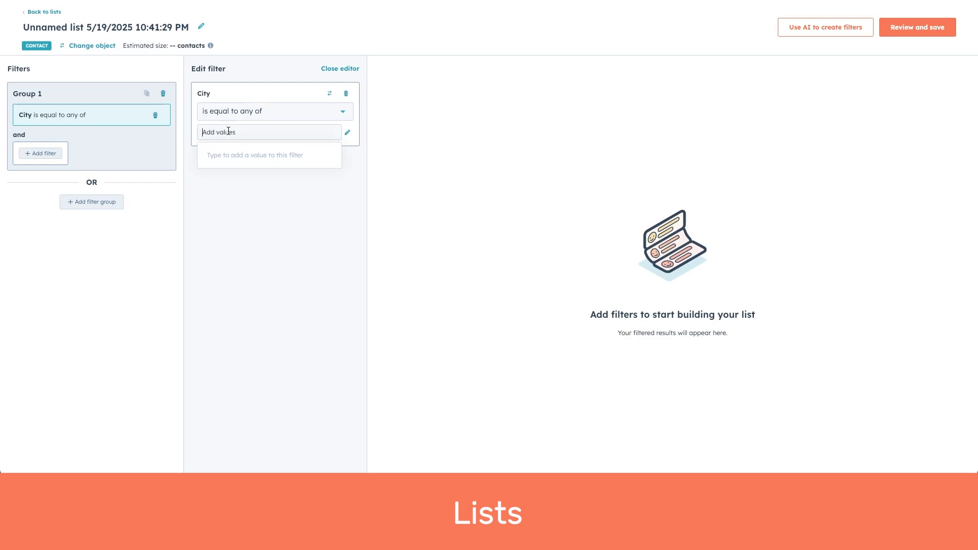
pyautogui.write('los angeles')
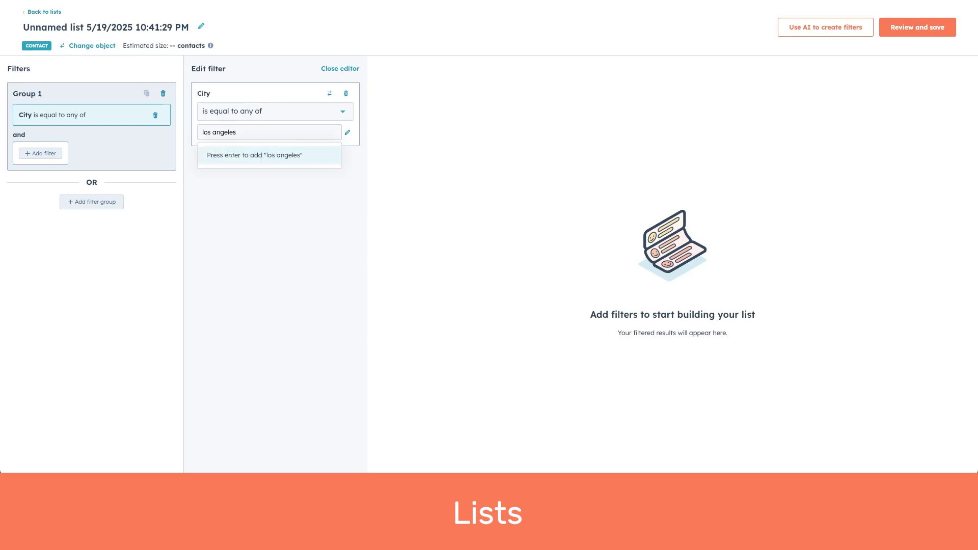
pyautogui.click(249, 155)
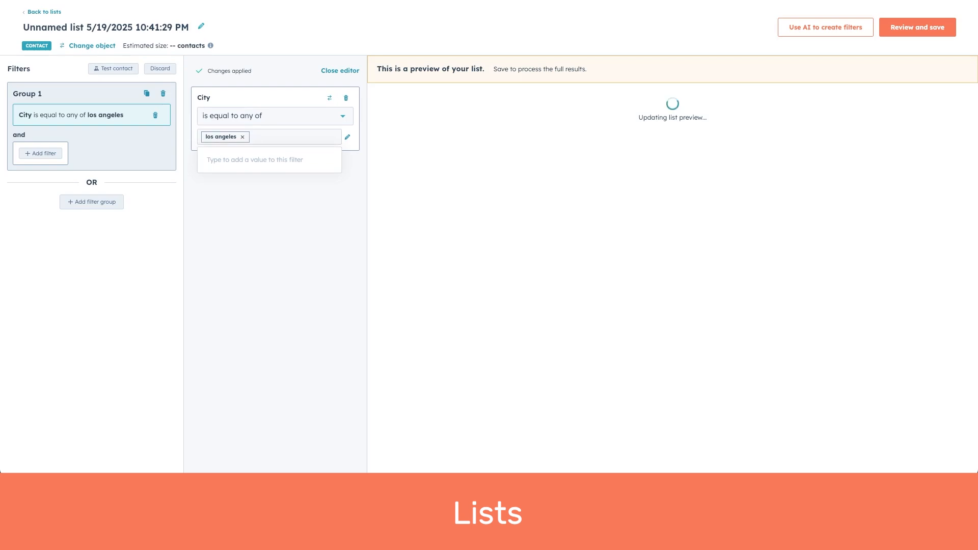
pyautogui.write('san diego')
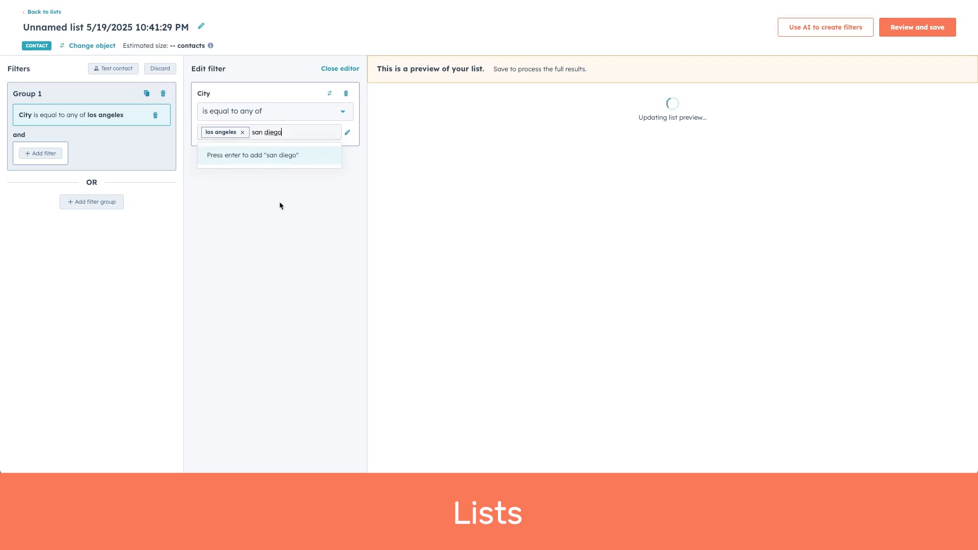
pyautogui.click(270, 154)
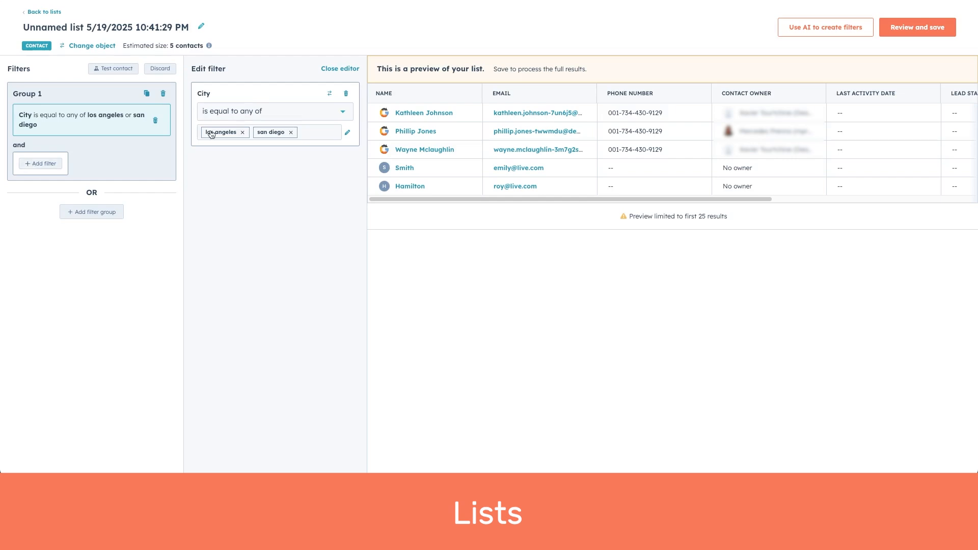
# Add a second OR filter group where the contact property IP city is equal to any of los angeles or san diego.
pyautogui.click(44, 164)
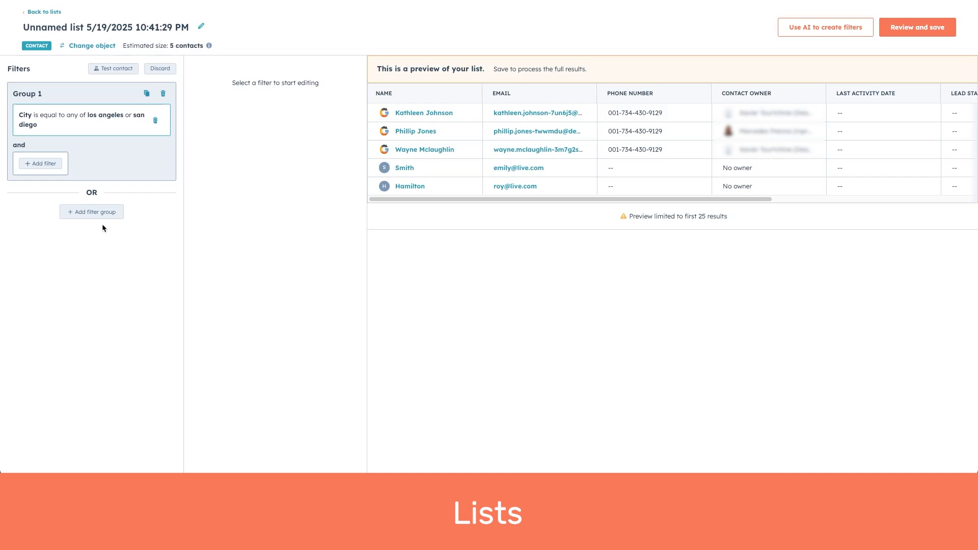
pyautogui.click(92, 212)
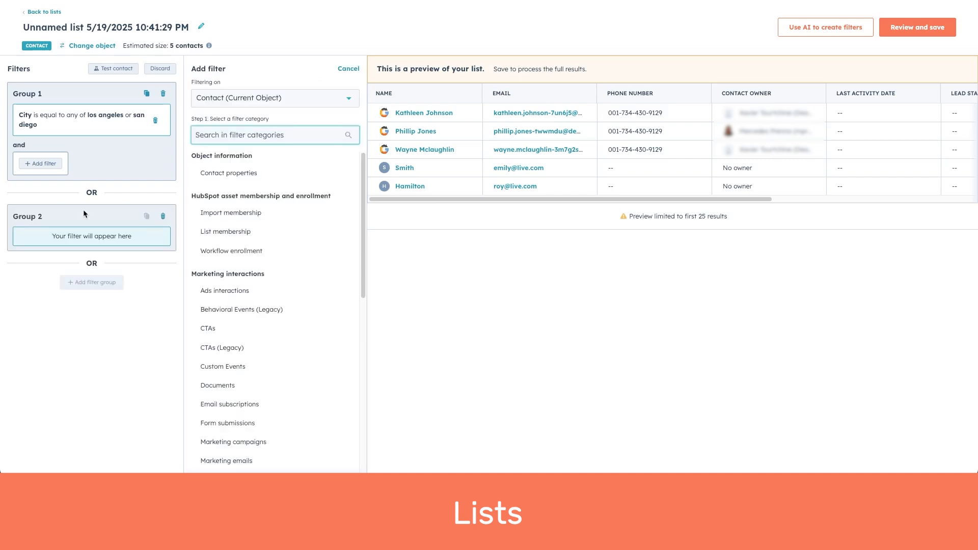
pyautogui.click(229, 172)
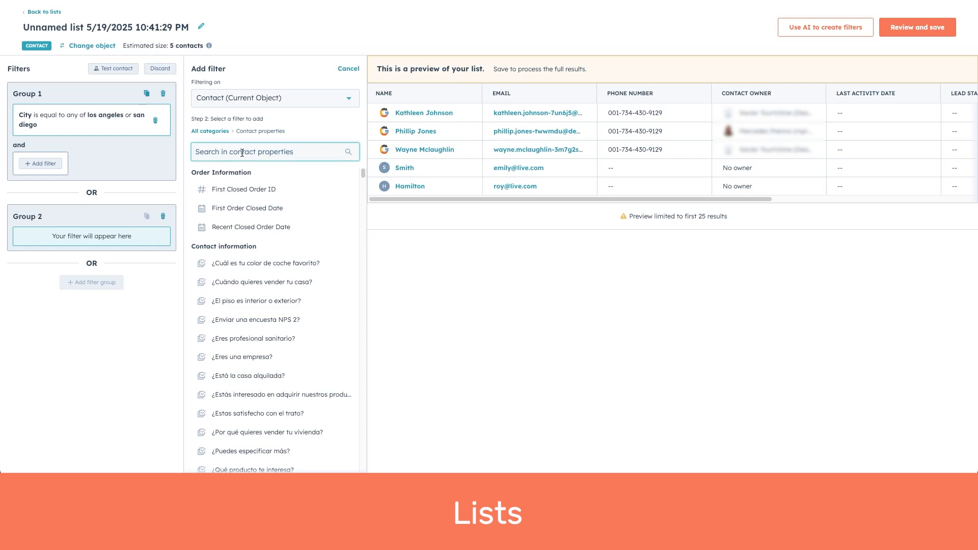
pyautogui.write('ip city')
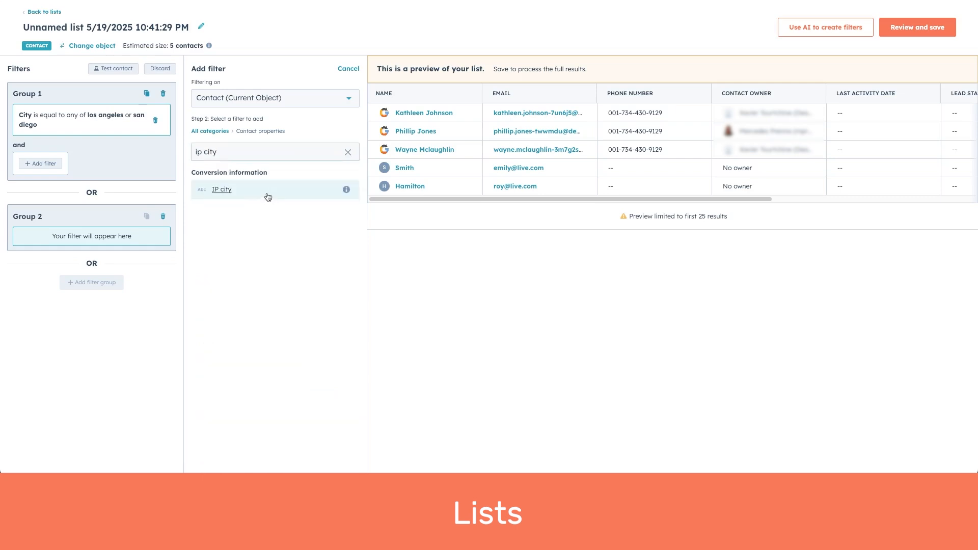
pyautogui.click(267, 193)
pyautogui.click(235, 132)
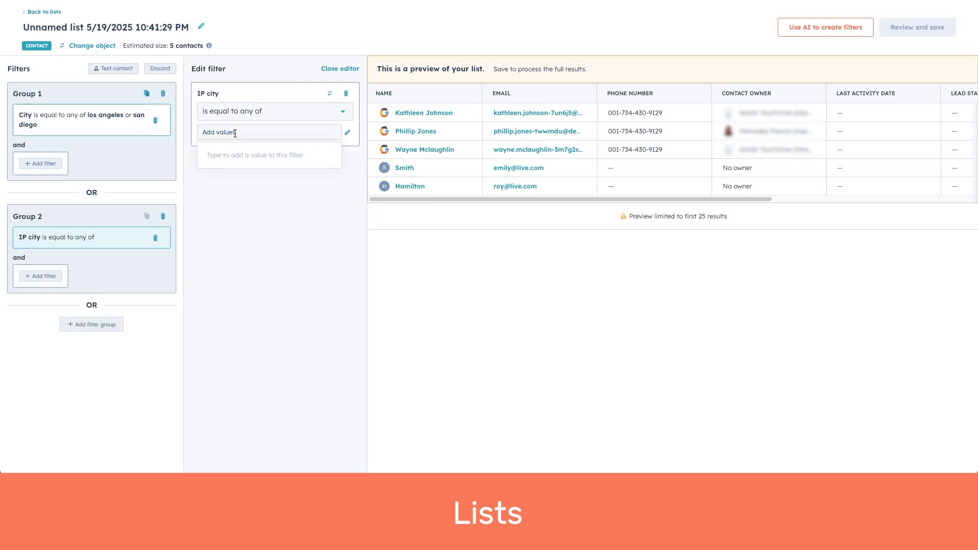
pyautogui.write('los angeles')
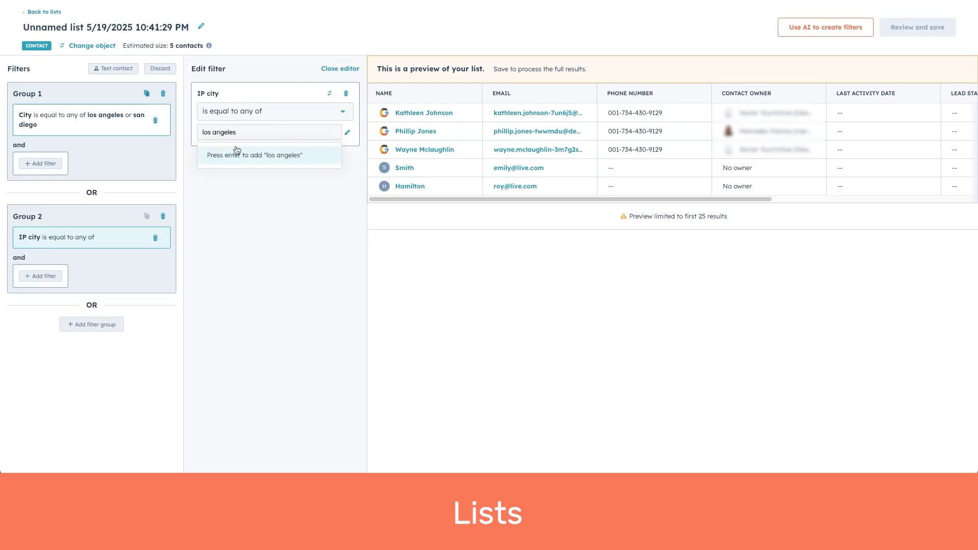
pyautogui.press('Return')
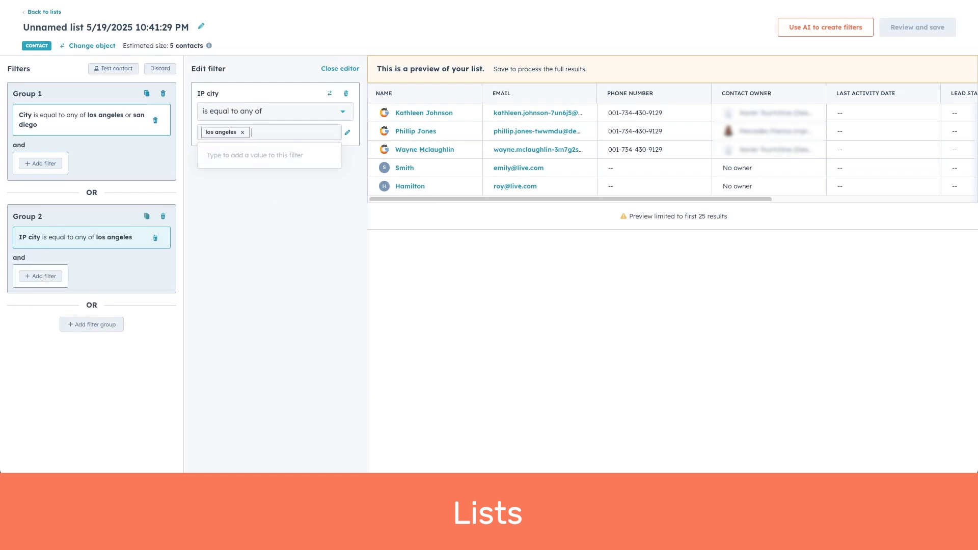
pyautogui.write('san diego')
pyautogui.press('Return')
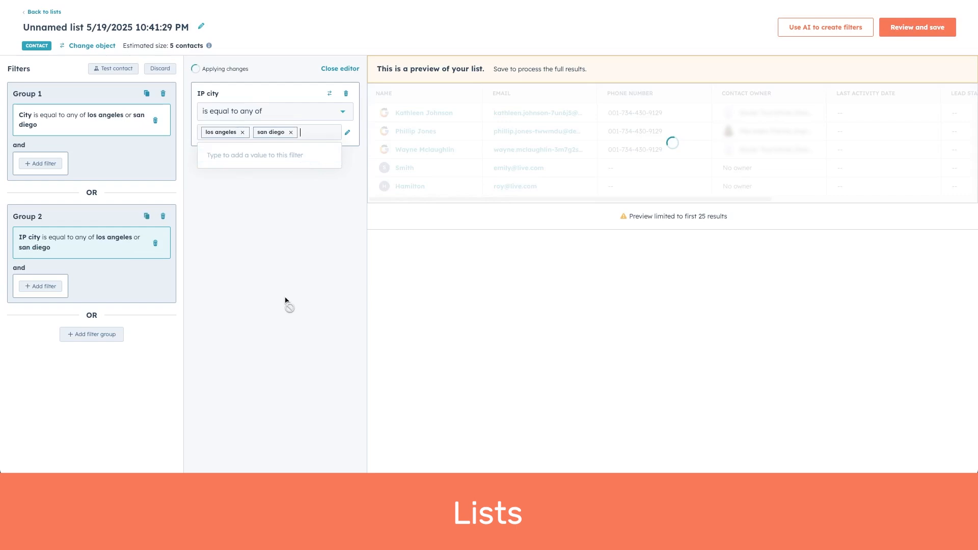
pyautogui.click(283, 262)
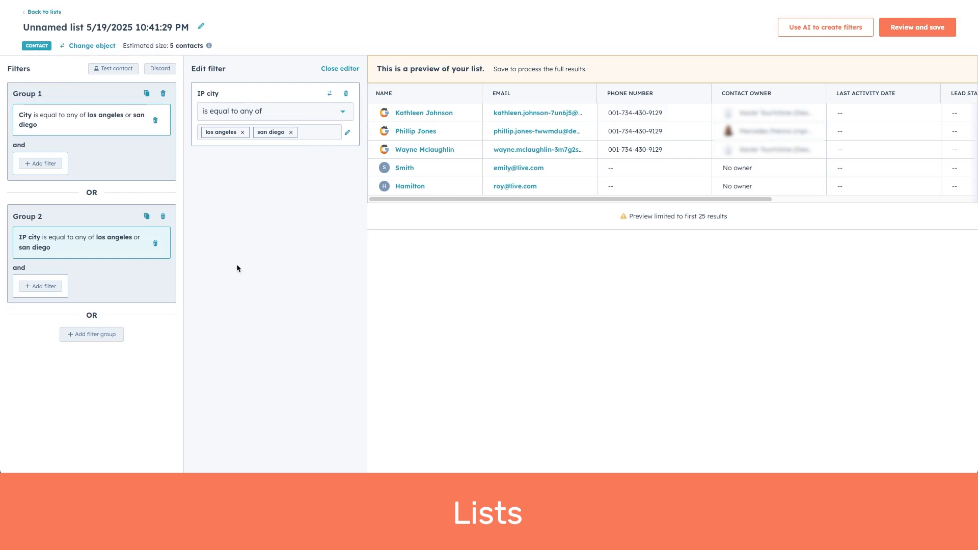
# Name the list Contacts based in South California and open its review before saving.
pyautogui.click(87, 27)
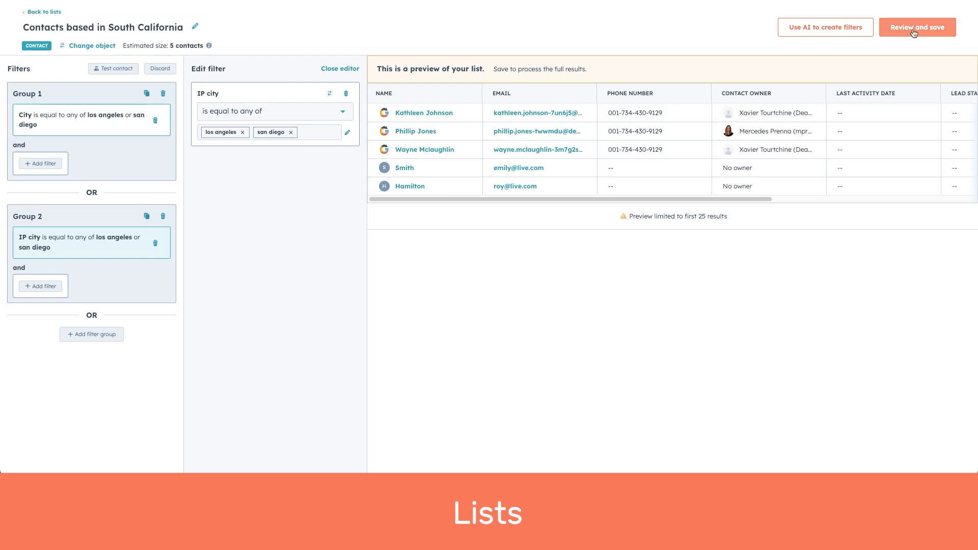
pyautogui.click(917, 27)
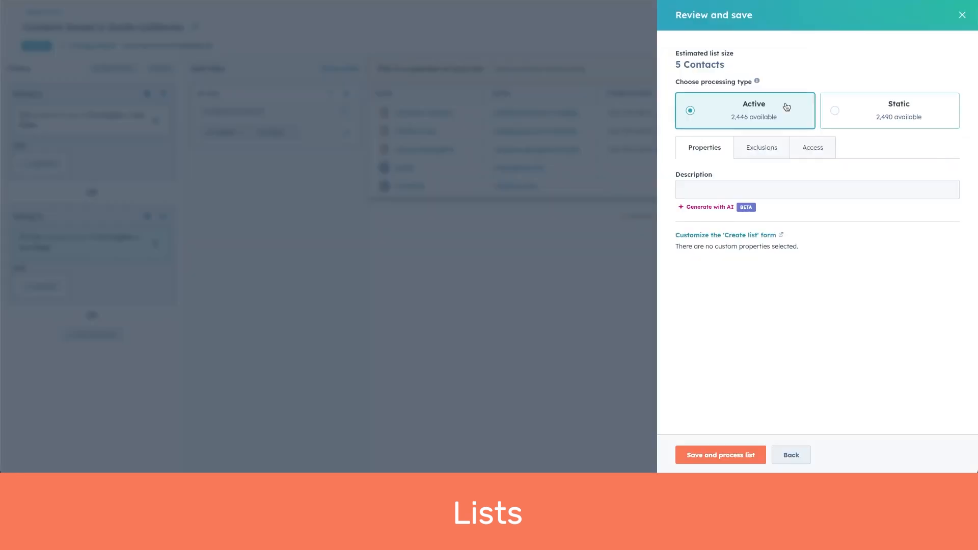
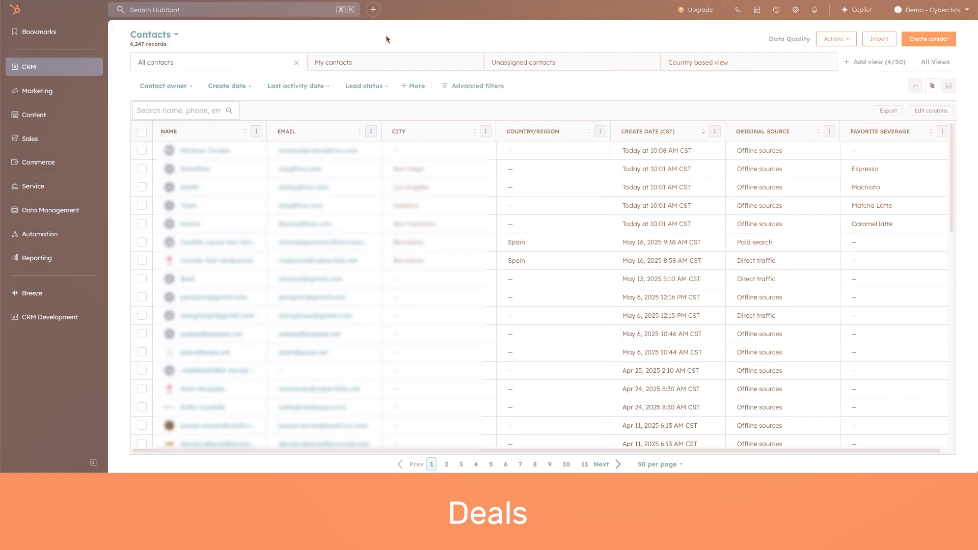
# Go to the CRM deals and examine a deal's preview, including its properties and associated records, then close the preview.
pyautogui.moveTo(57, 68)
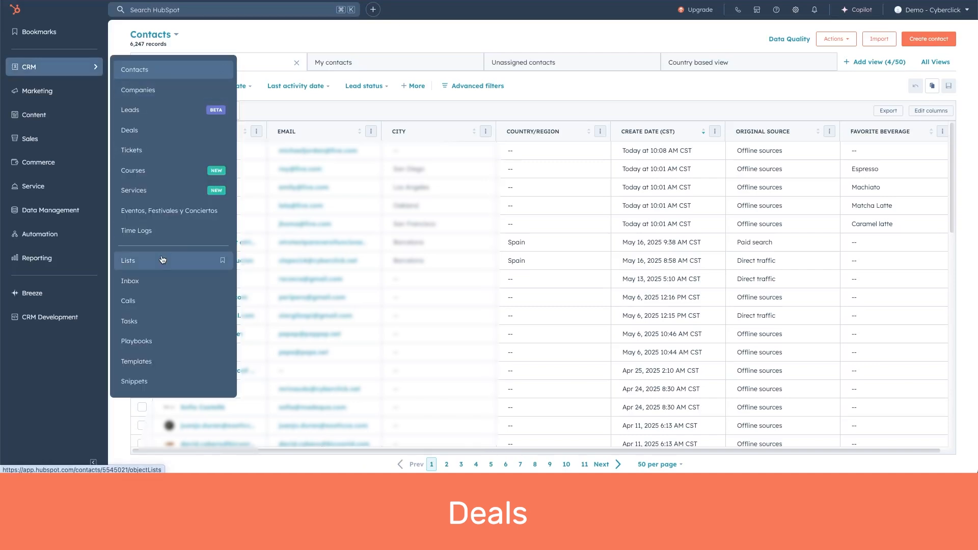
pyautogui.click(160, 130)
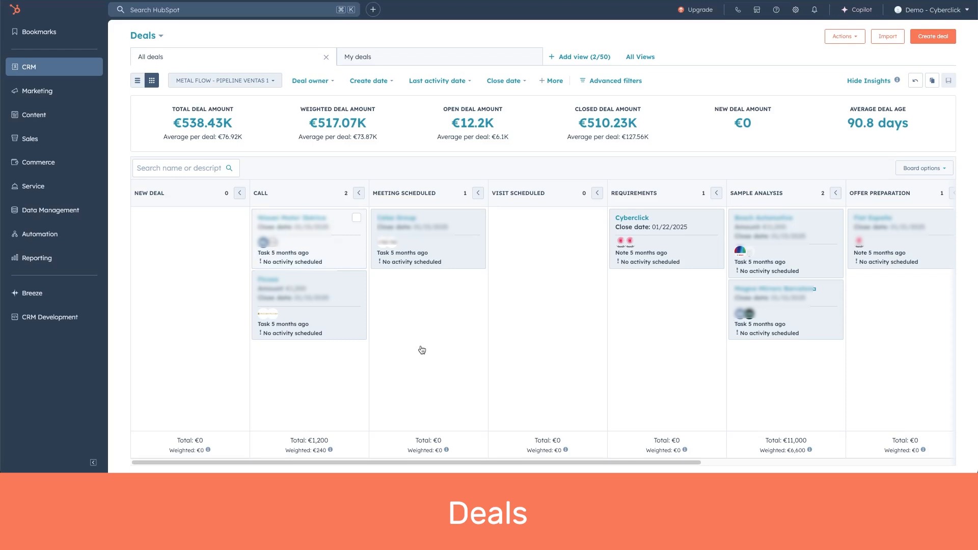
pyautogui.click(321, 247)
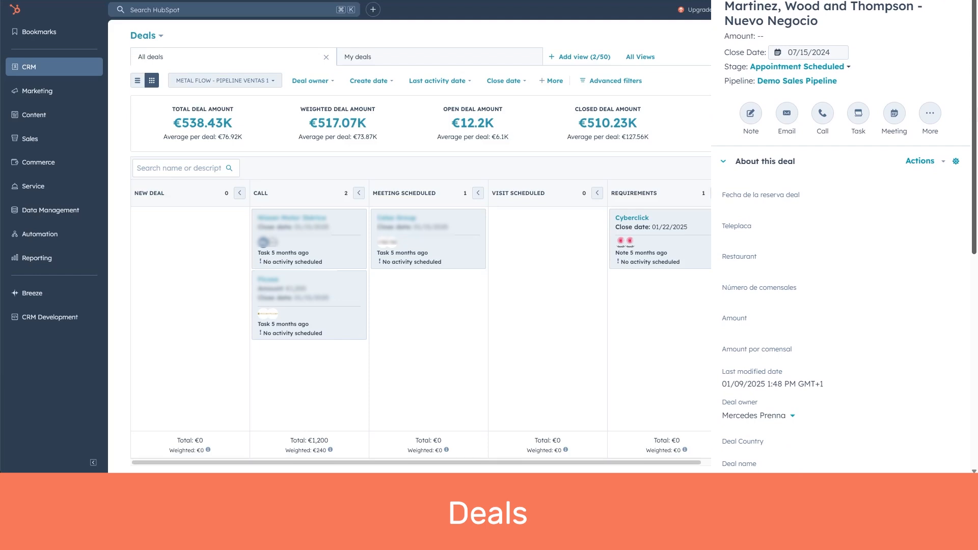
pyautogui.scroll(1, 966, 279)
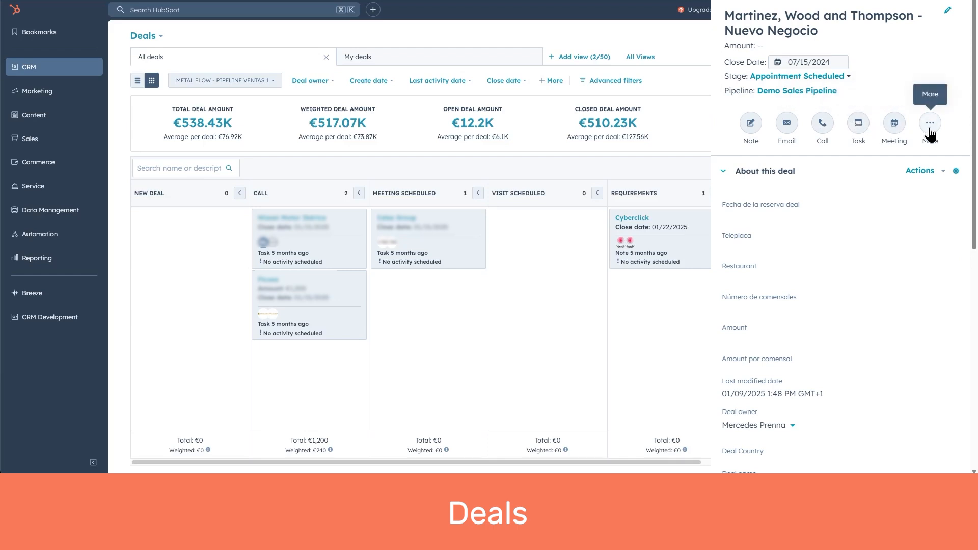
pyautogui.scroll(-8, 841, 255)
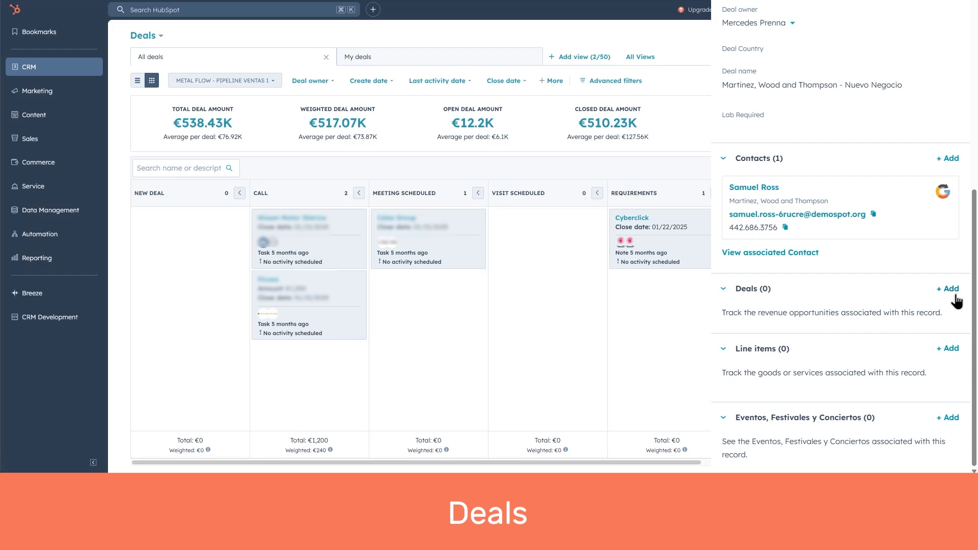
pyautogui.scroll(10, 967, 278)
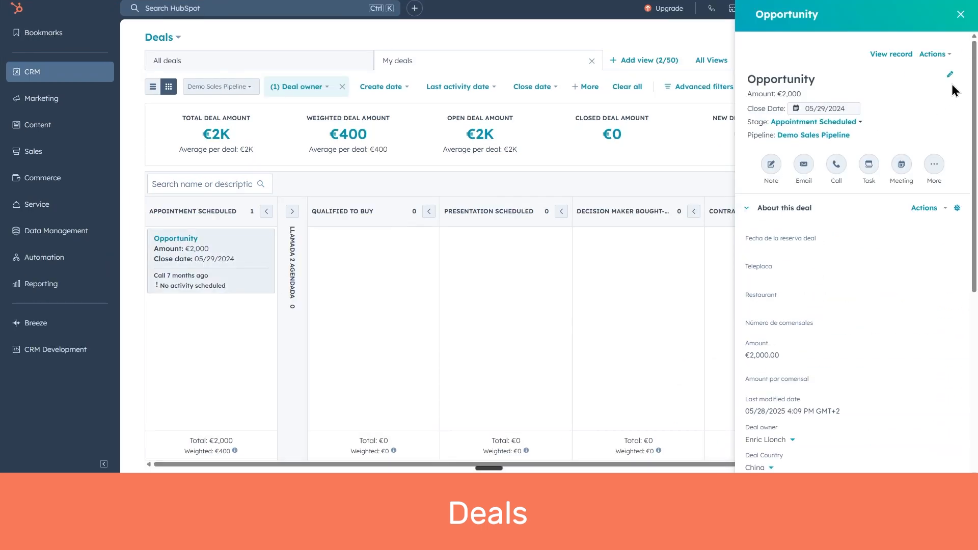
pyautogui.click(960, 15)
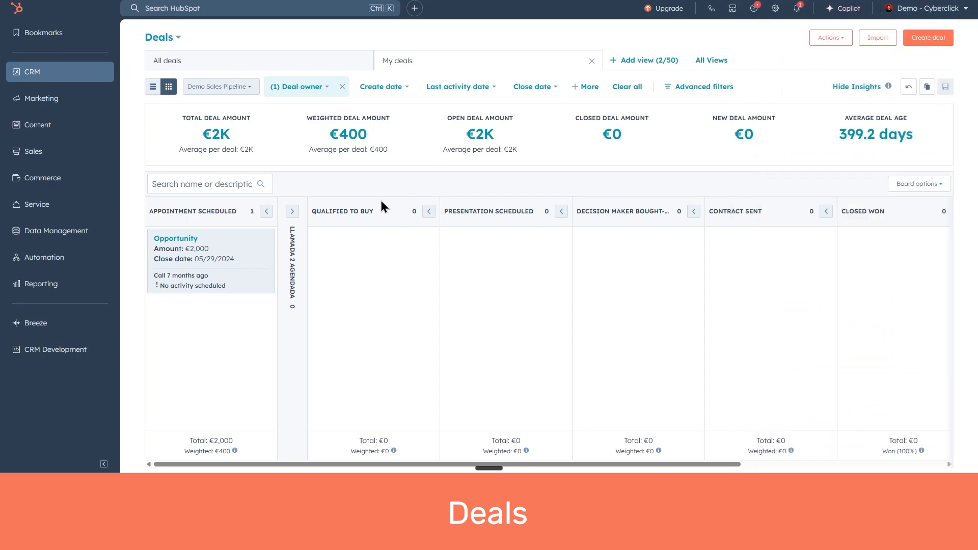
# Move the Opportunity deal to Qualified To Buy, applying the €2,000.00 amount, and on to the Decision Maker Bought-In stage.
pyautogui.moveTo(196, 272); pyautogui.dragTo(350, 265)
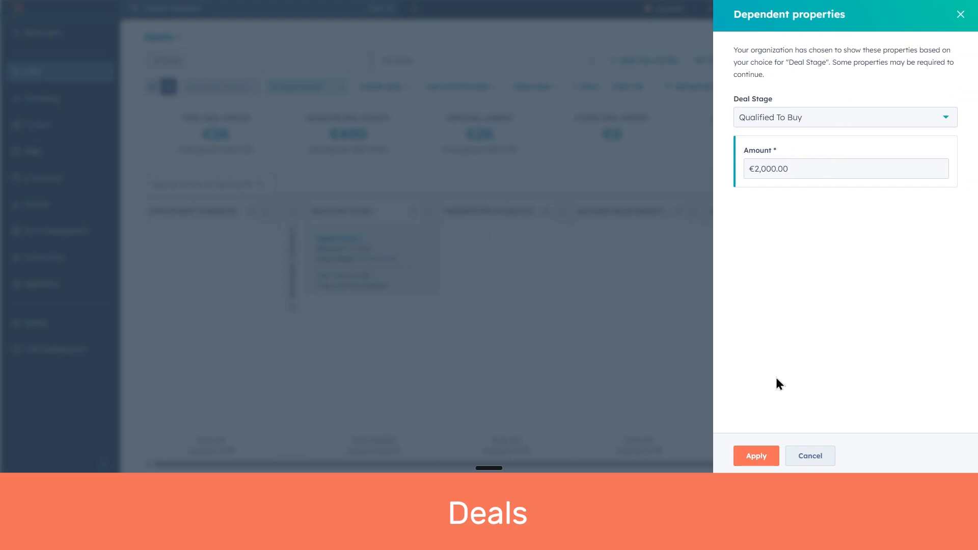
pyautogui.click(757, 455)
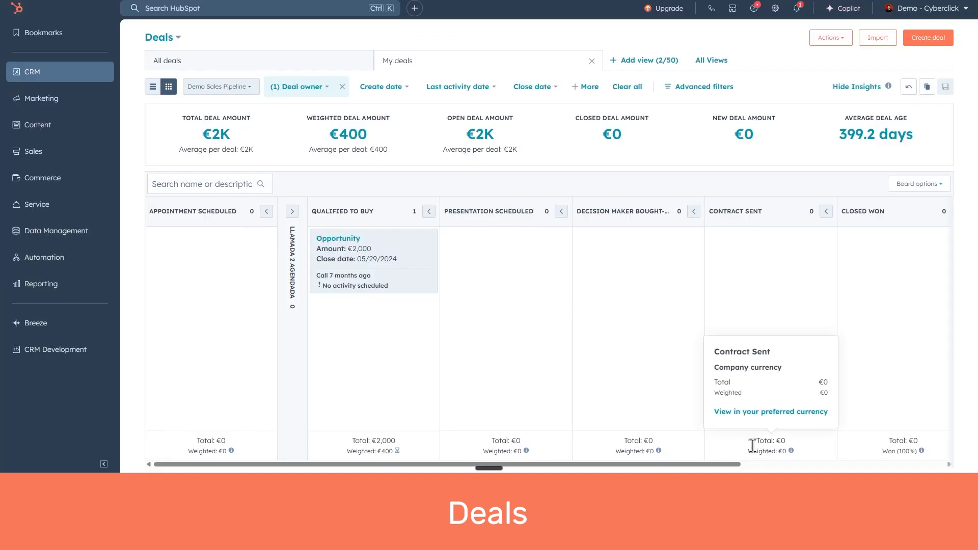
pyautogui.moveTo(428, 282); pyautogui.dragTo(692, 282)
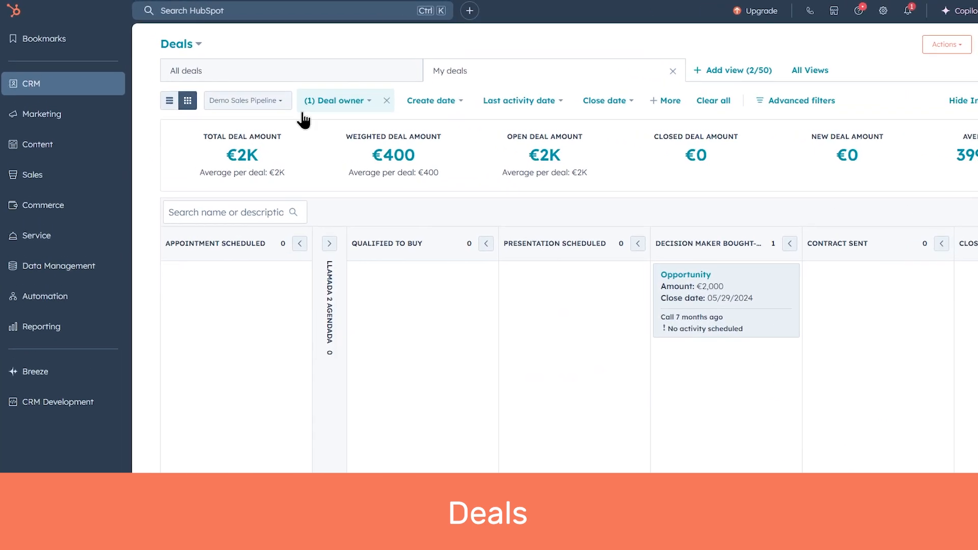
# Open the deal pipeline settings and review the available pipelines, stage names, probabilities and conditional stage properties.
pyautogui.click(267, 115)
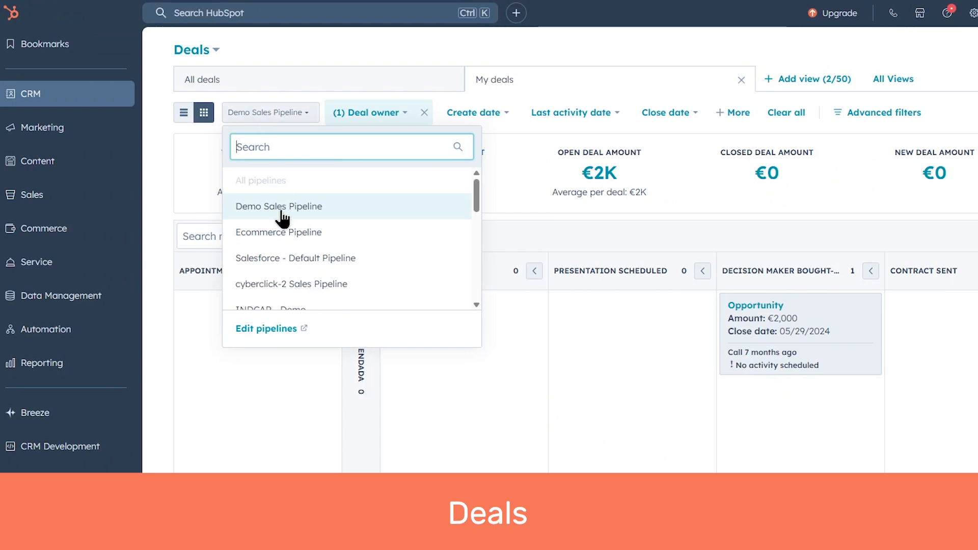
pyautogui.click(275, 328)
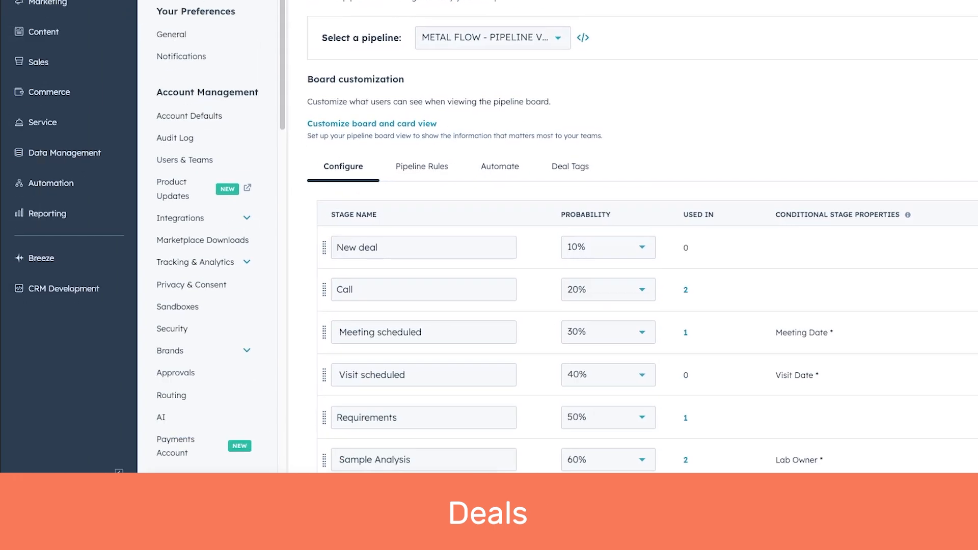
pyautogui.scroll(-10, 181, 210)
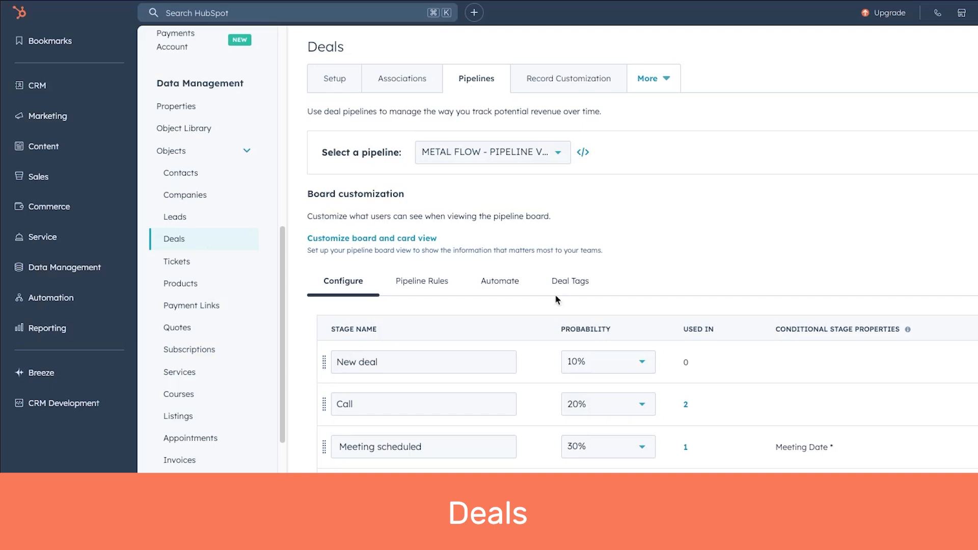
pyautogui.click(533, 156)
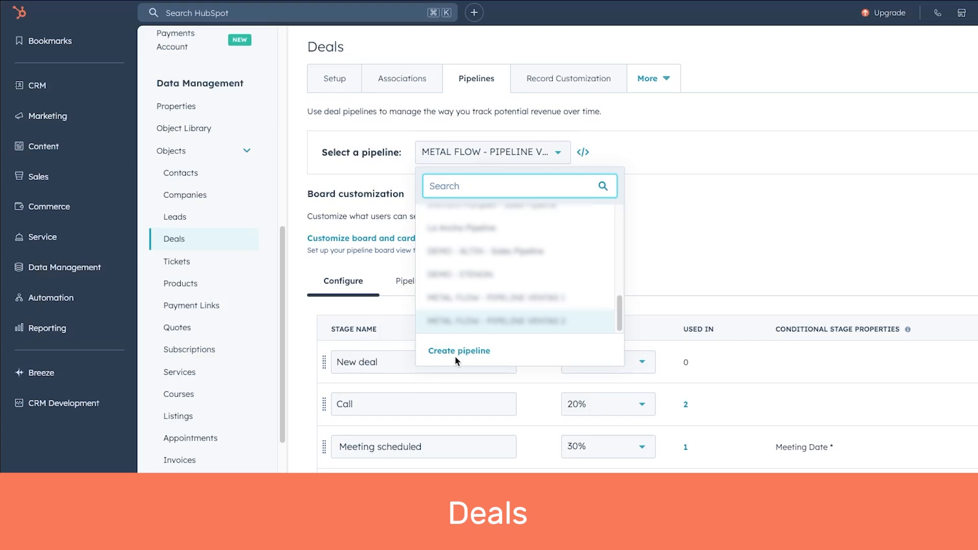
pyautogui.scroll(-2, 619, 248)
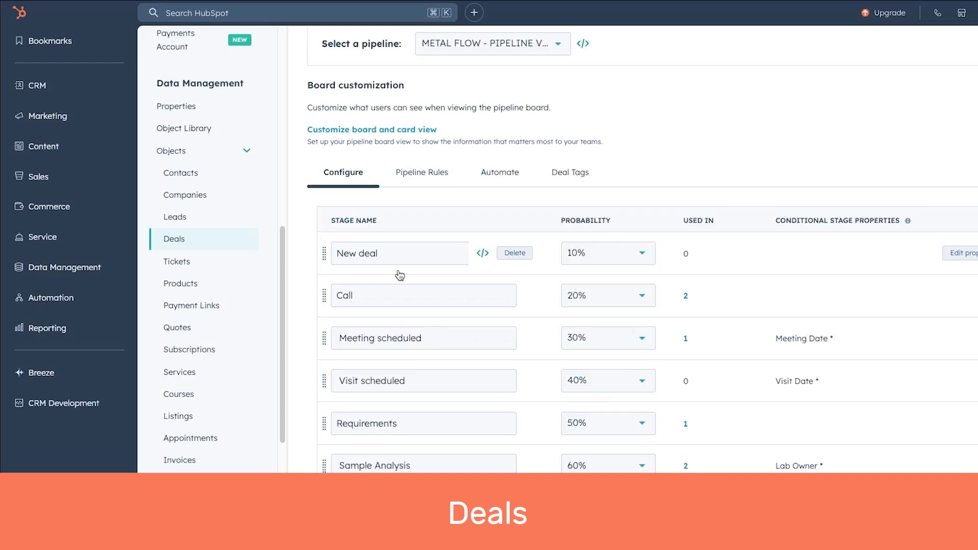
pyautogui.scroll(2, 797, 222)
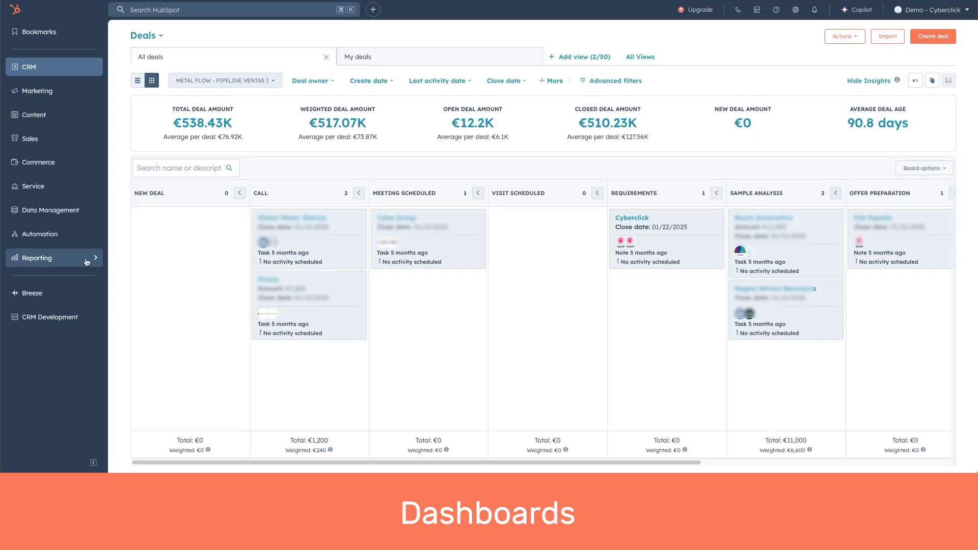
# Go to the reporting dashboards and look through the charts on ideal customers, target accounts and buying roles.
pyautogui.click(50, 261)
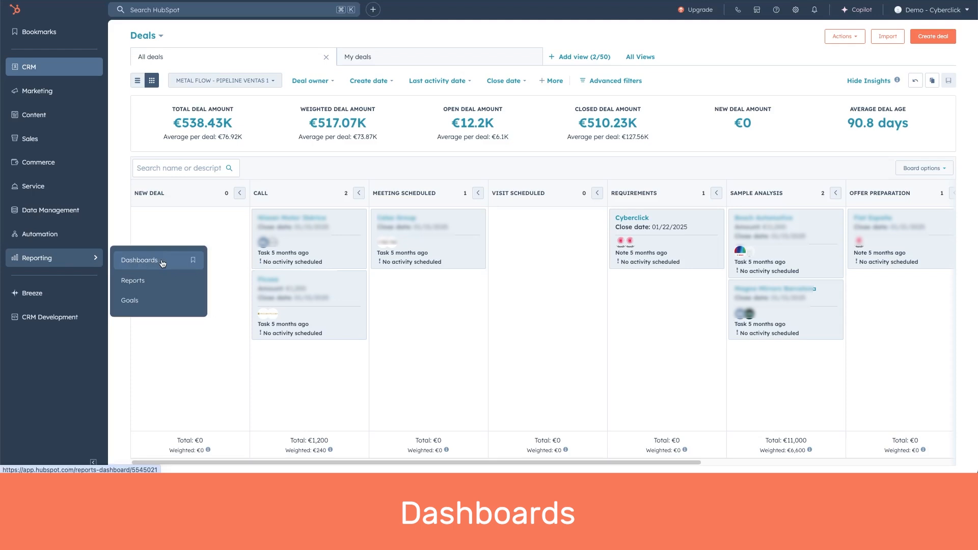
pyautogui.click(163, 262)
pyautogui.scroll(-1, 479, 163)
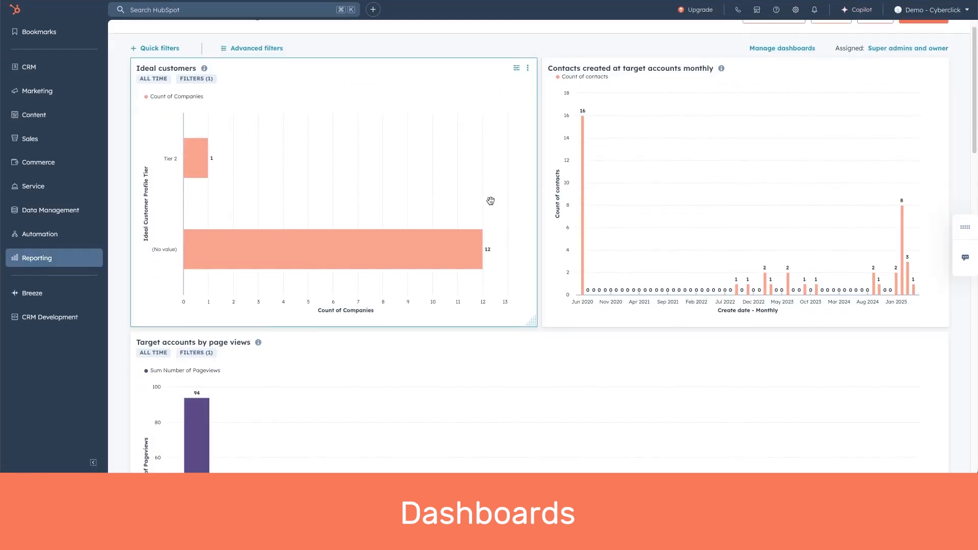
pyautogui.scroll(-3, 486, 240)
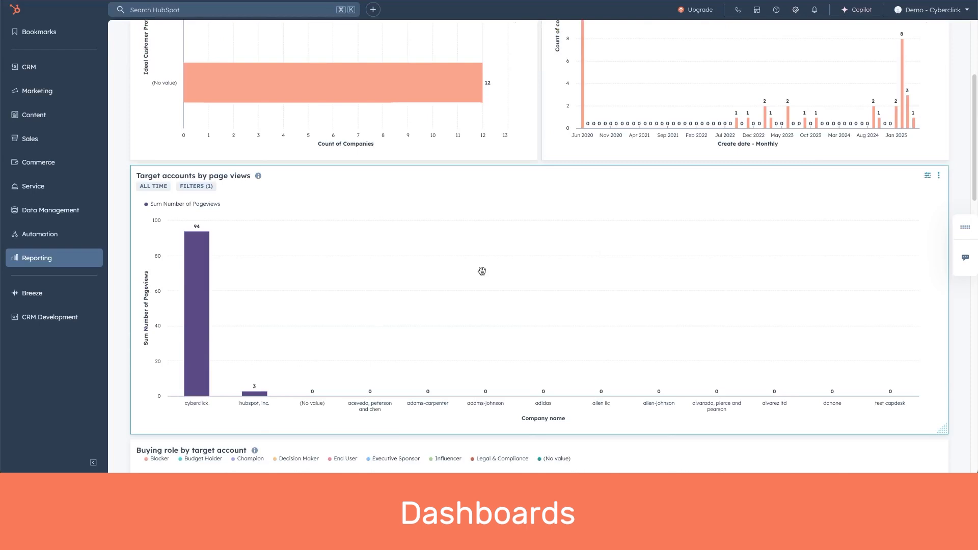
pyautogui.scroll(-1, 481, 270)
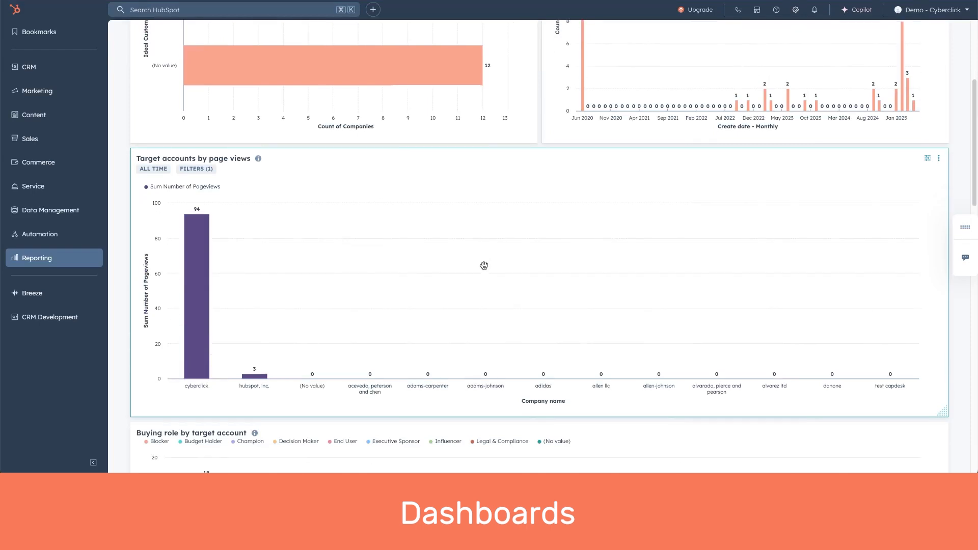
pyautogui.scroll(-1, 482, 265)
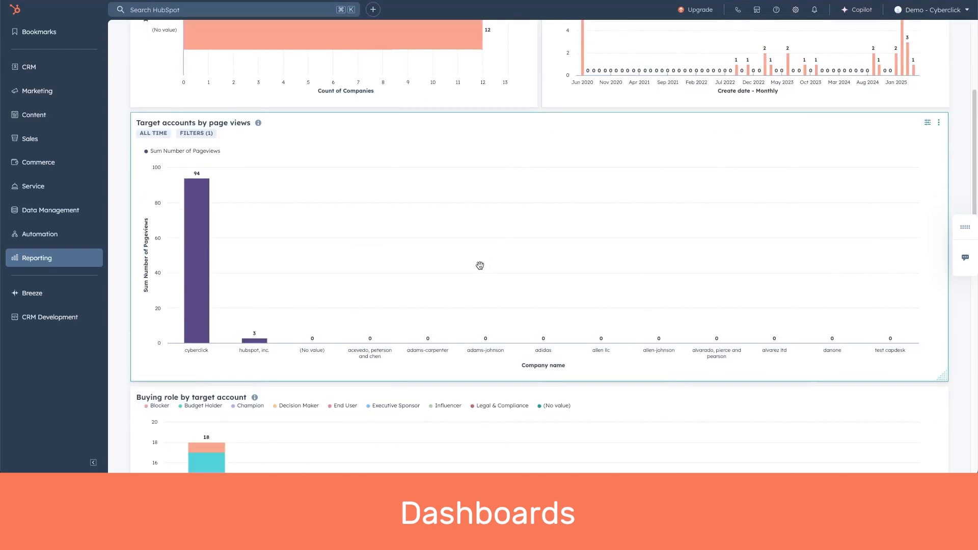
pyautogui.scroll(-5, 479, 265)
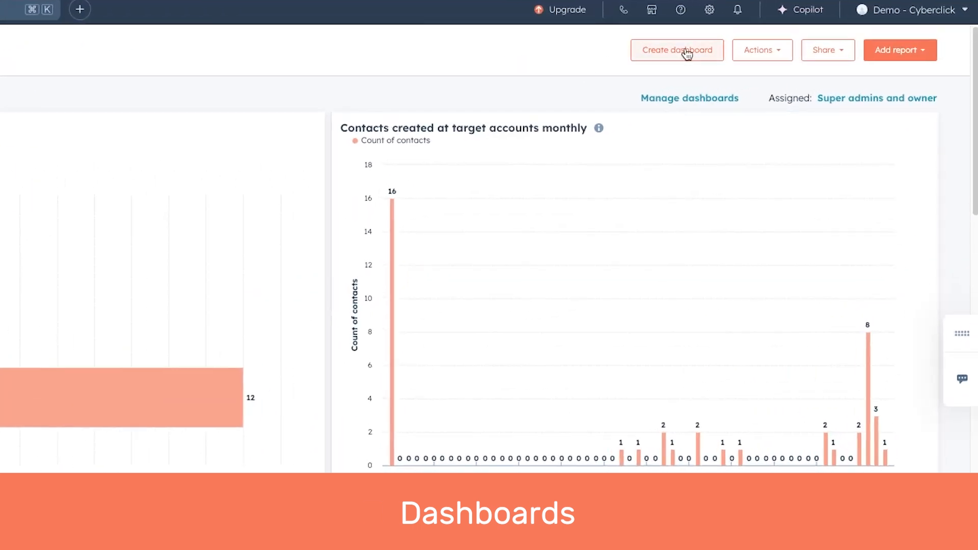
# Start creating a dashboard, look through the available templates and open the Sales template.
pyautogui.click(683, 53)
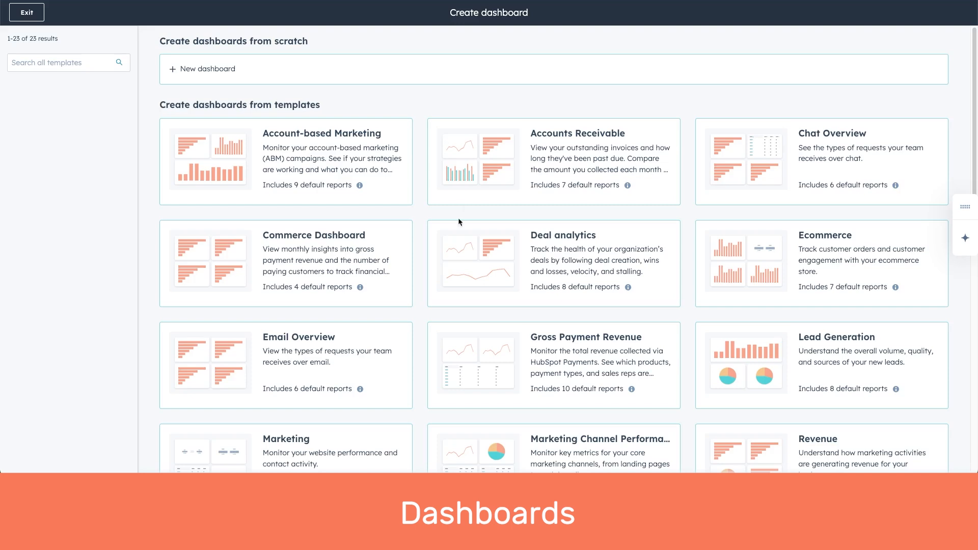
pyautogui.scroll(-2, 458, 222)
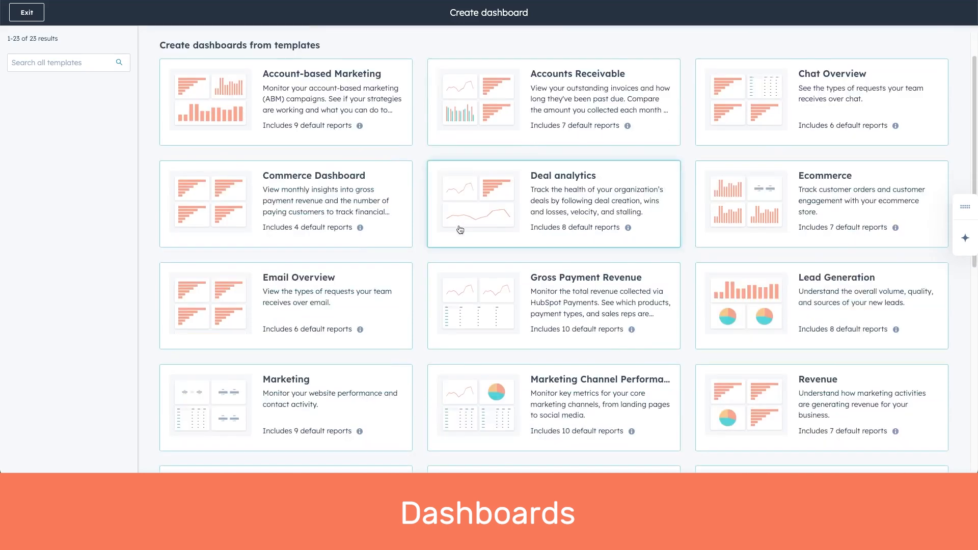
pyautogui.scroll(-2, 460, 229)
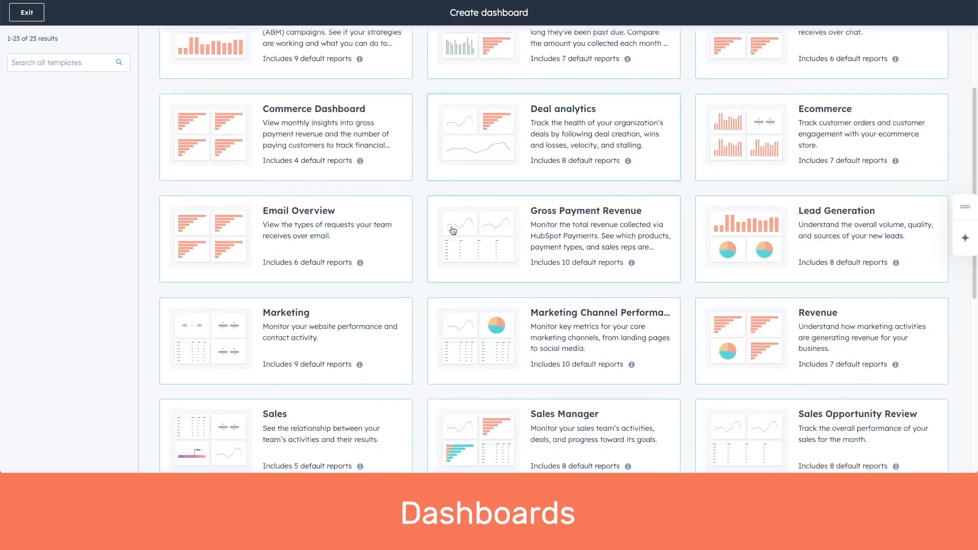
pyautogui.scroll(-4, 453, 231)
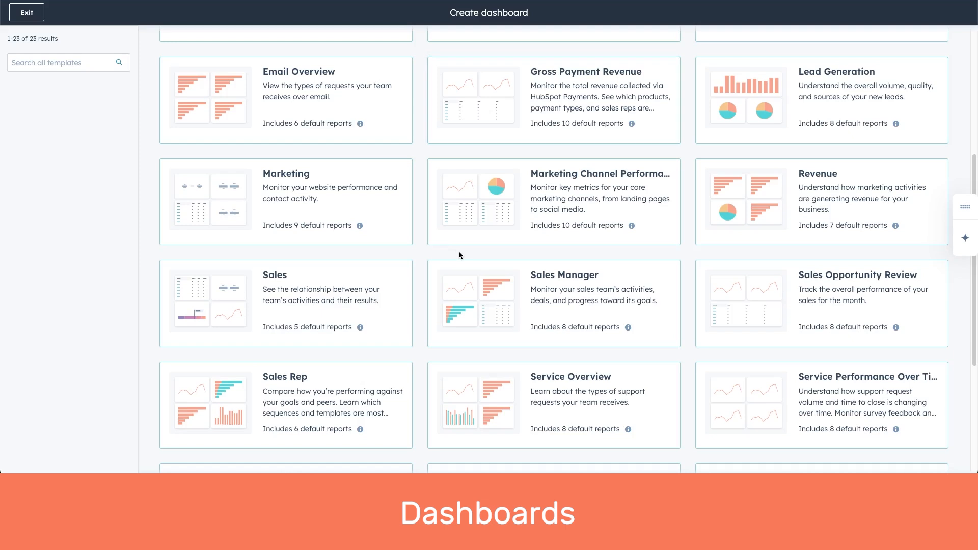
pyautogui.scroll(-1, 459, 254)
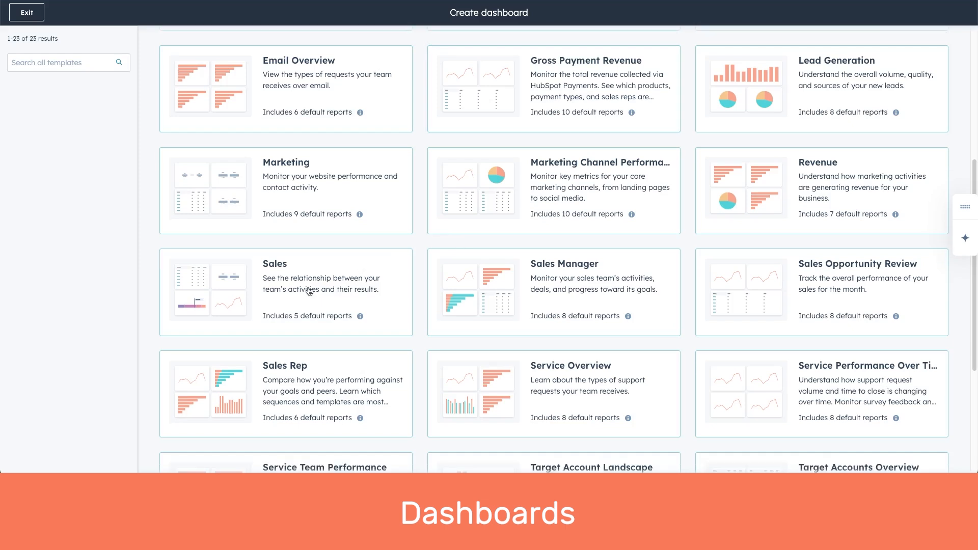
pyautogui.click(250, 278)
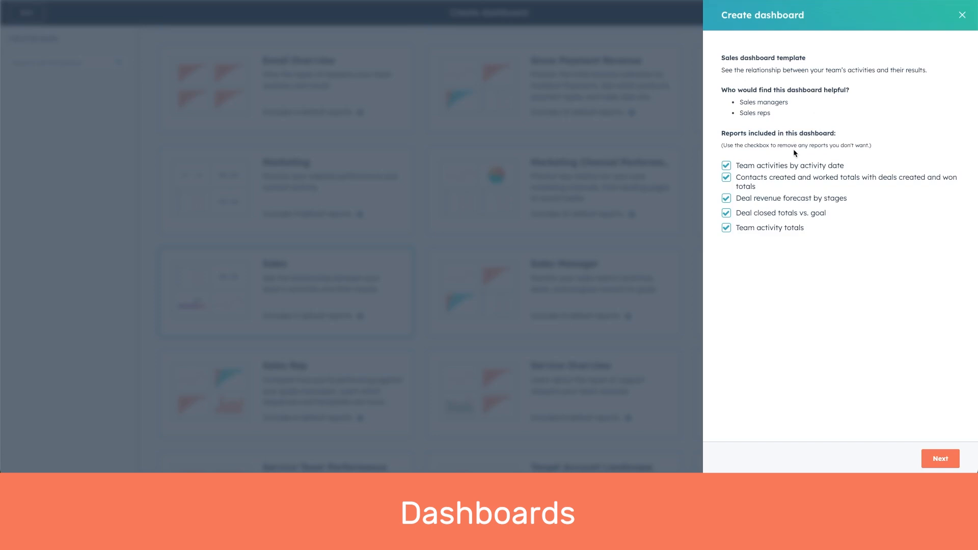
# Try to create the Sales dashboard with all its default reports and access set to Allow everyone to view and edit.
pyautogui.click(726, 166)
pyautogui.click(726, 167)
pyautogui.click(957, 456)
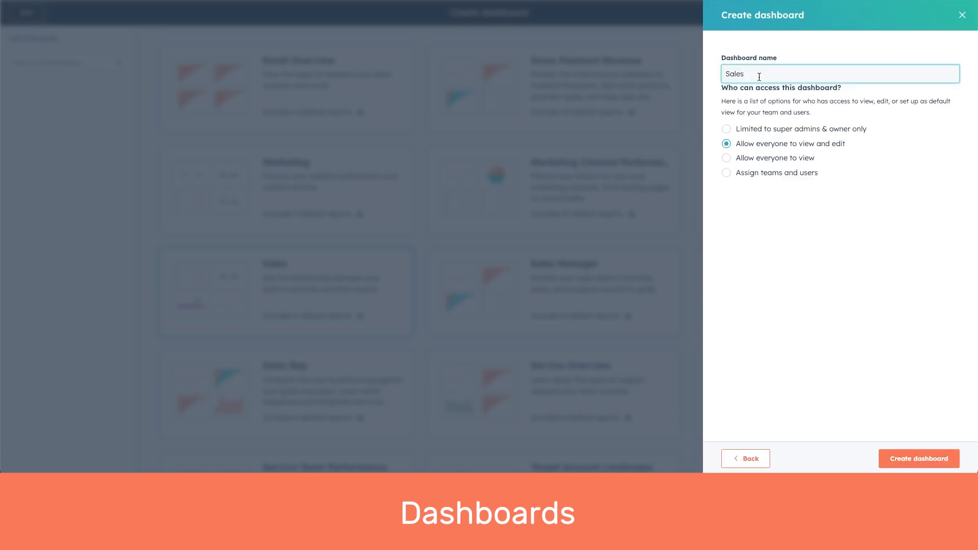
pyautogui.click(801, 264)
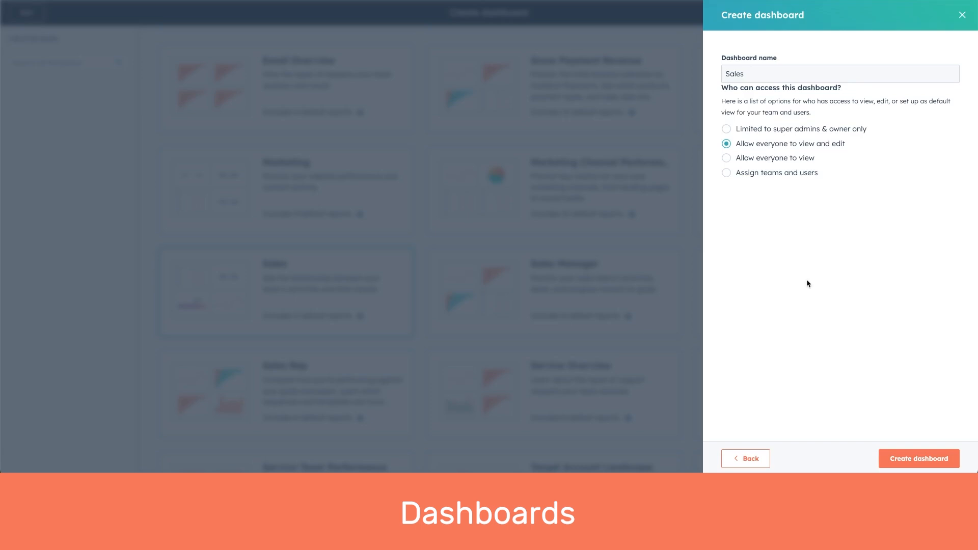
pyautogui.click(916, 460)
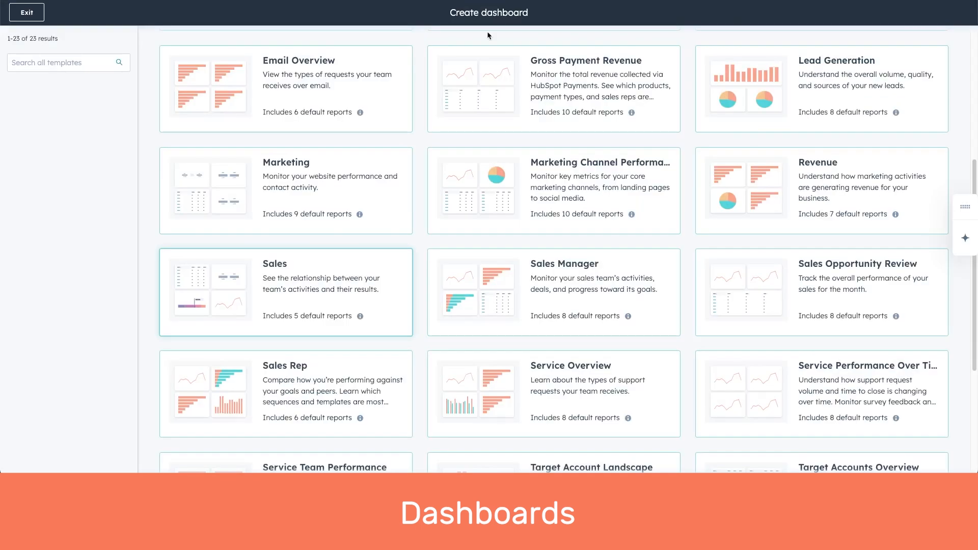
pyautogui.scroll(4, 30, 17)
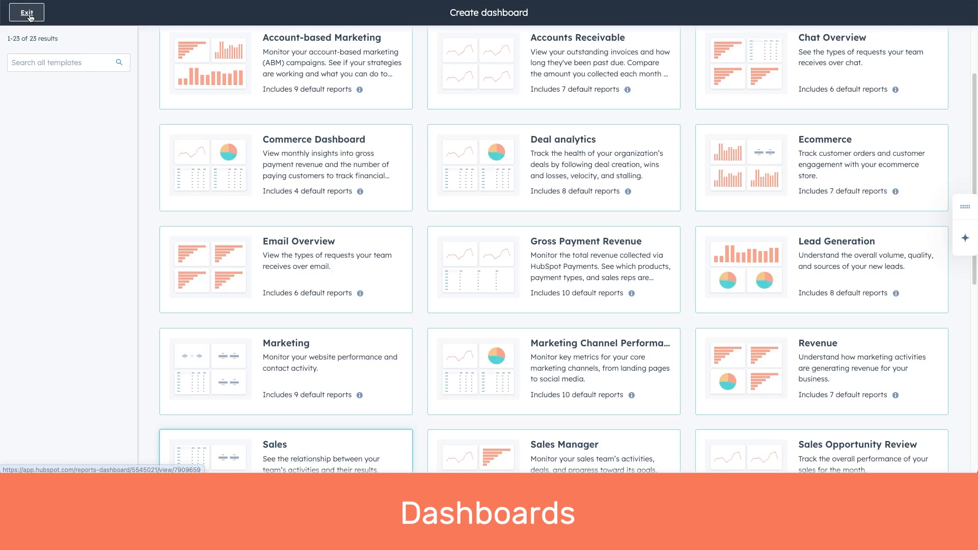
# Leave the dashboard template gallery and switch from the Account-based Marketing dashboard to the Sales dashboard.
pyautogui.click(27, 14)
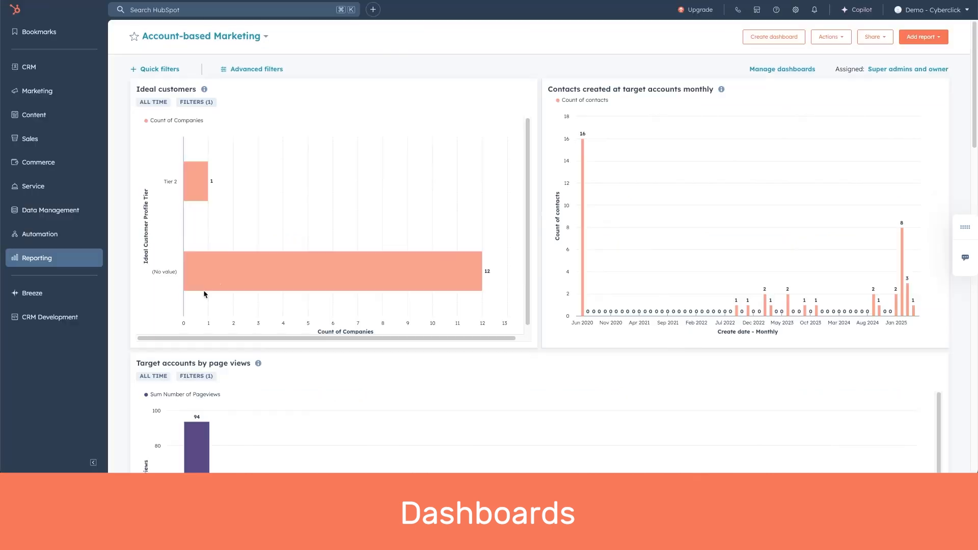
pyautogui.click(99, 262)
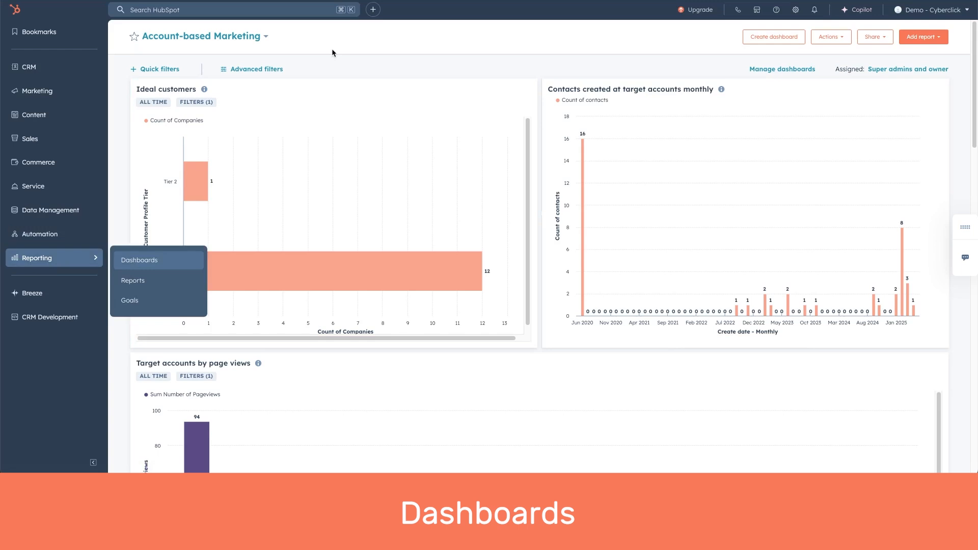
pyautogui.click(258, 41)
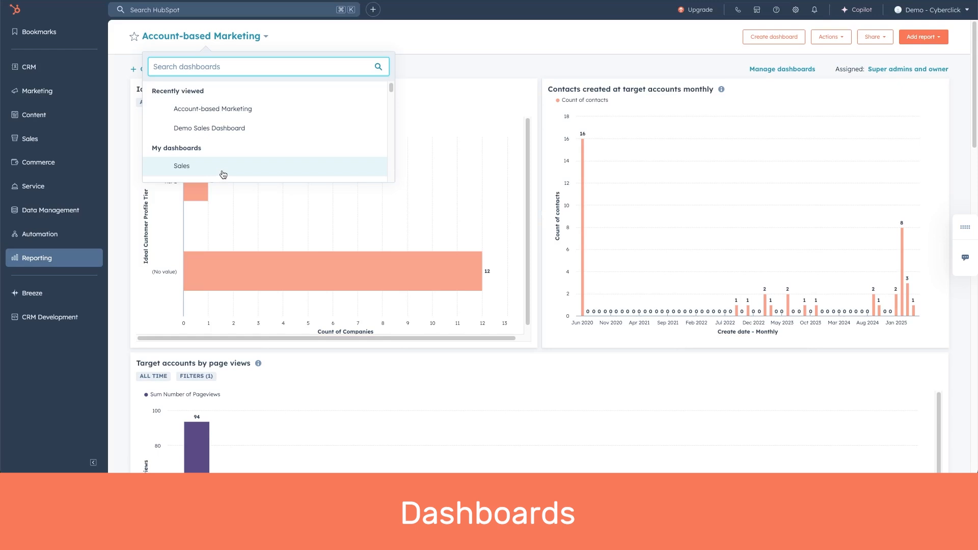
pyautogui.click(223, 174)
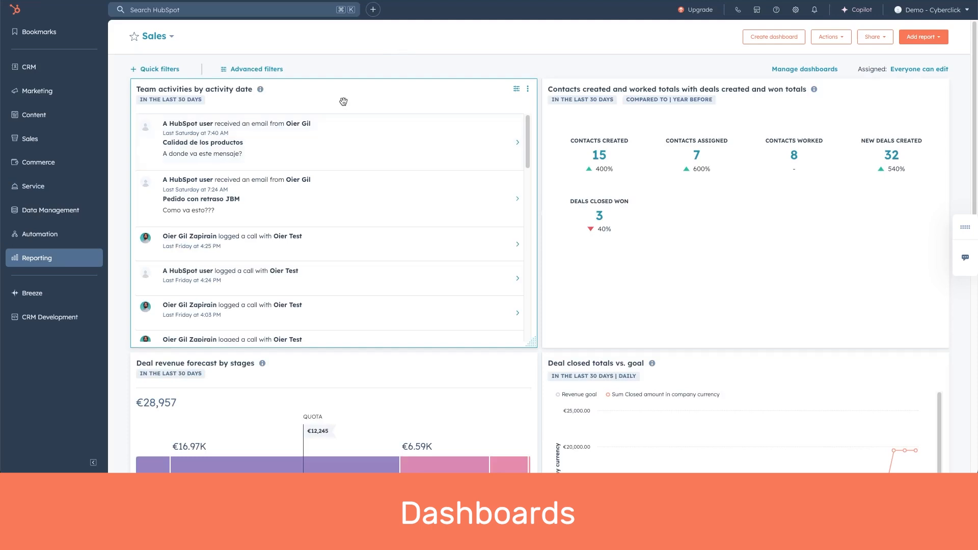
# Look through the Sales dashboard's reports on team activities, contact and deal totals, revenue forecast and closed deals against goal.
pyautogui.scroll(-2, 350, 148)
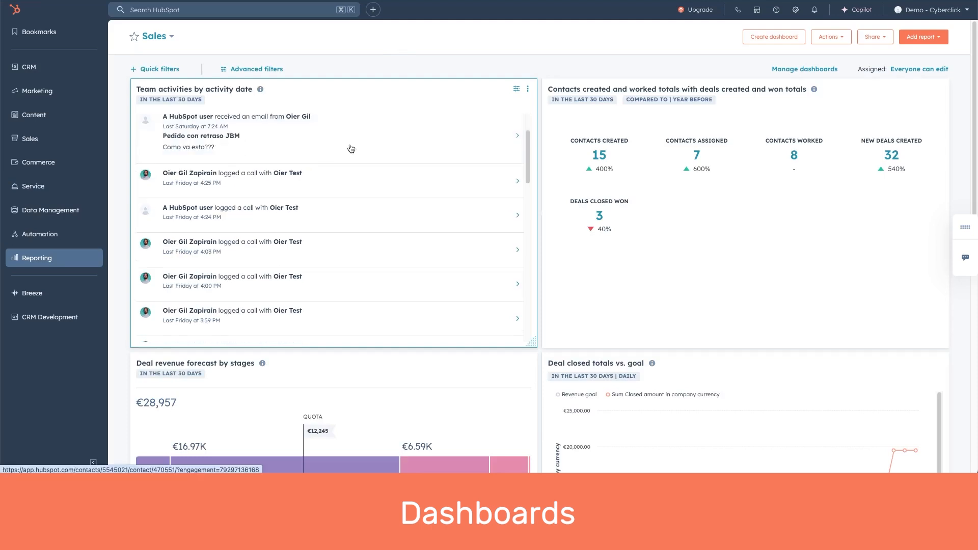
pyautogui.scroll(-1, 351, 149)
pyautogui.scroll(-3, 351, 148)
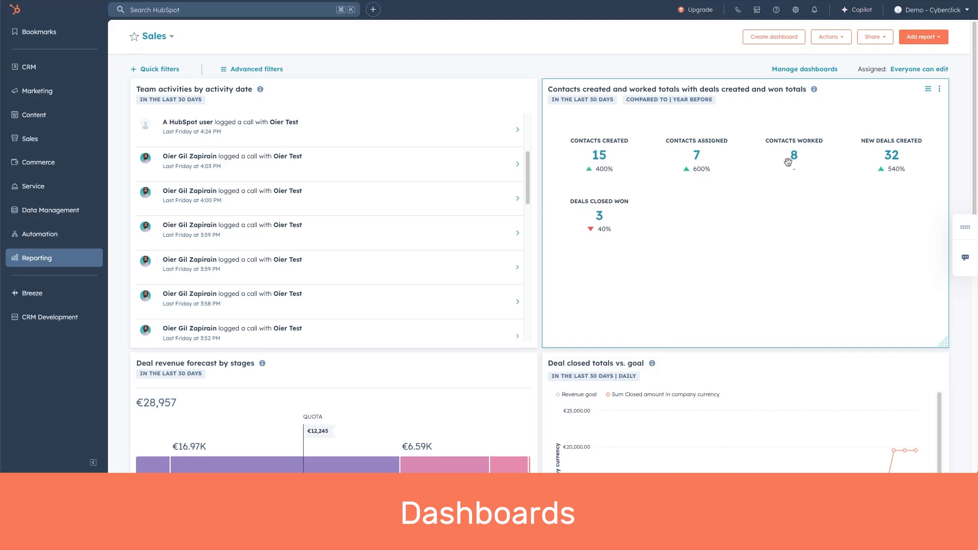
pyautogui.moveTo(910, 171)
pyautogui.moveTo(604, 171)
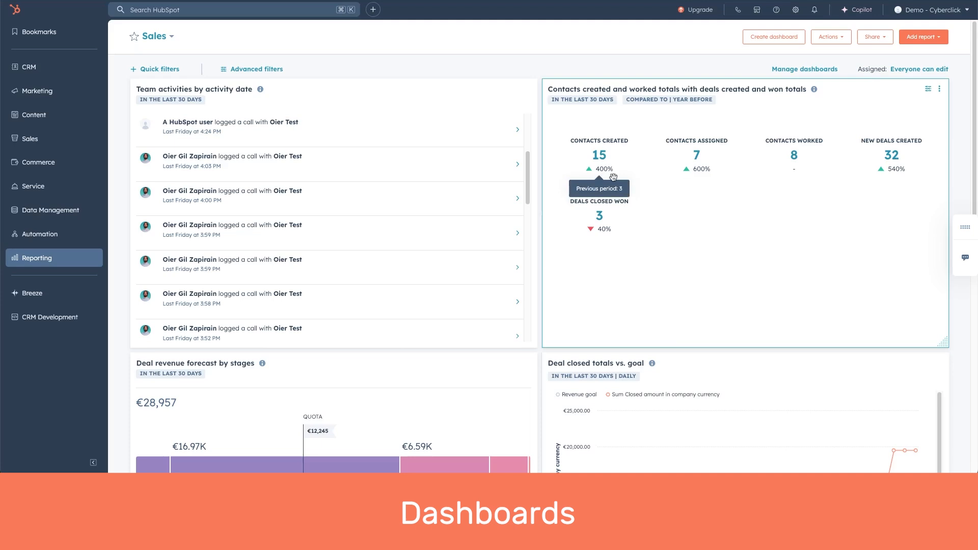
pyautogui.scroll(-3, 548, 198)
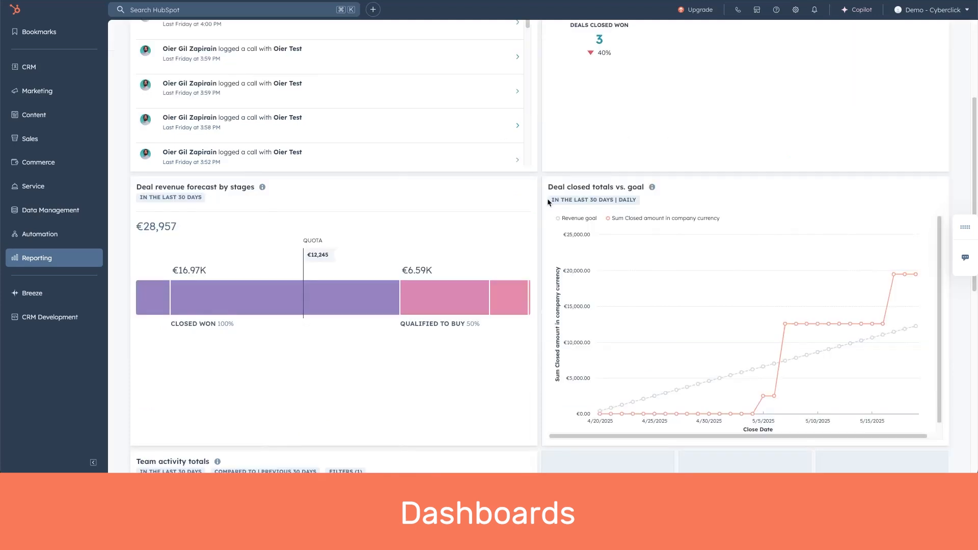
pyautogui.scroll(3, 545, 198)
pyautogui.scroll(1, 544, 200)
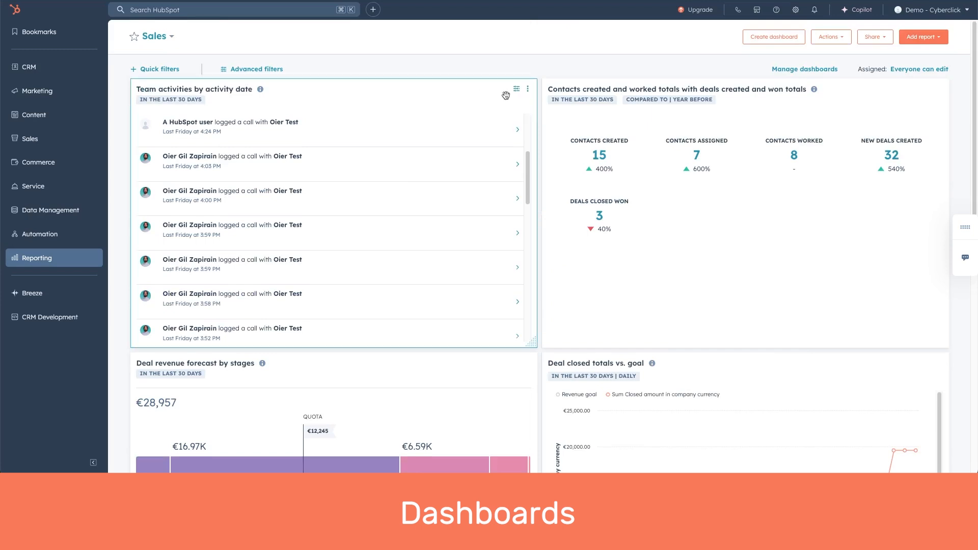
# Move the Team activities report to the right half of the first row and widen Deal revenue forecast by stages to full width.
pyautogui.moveTo(505, 96); pyautogui.dragTo(750, 94)
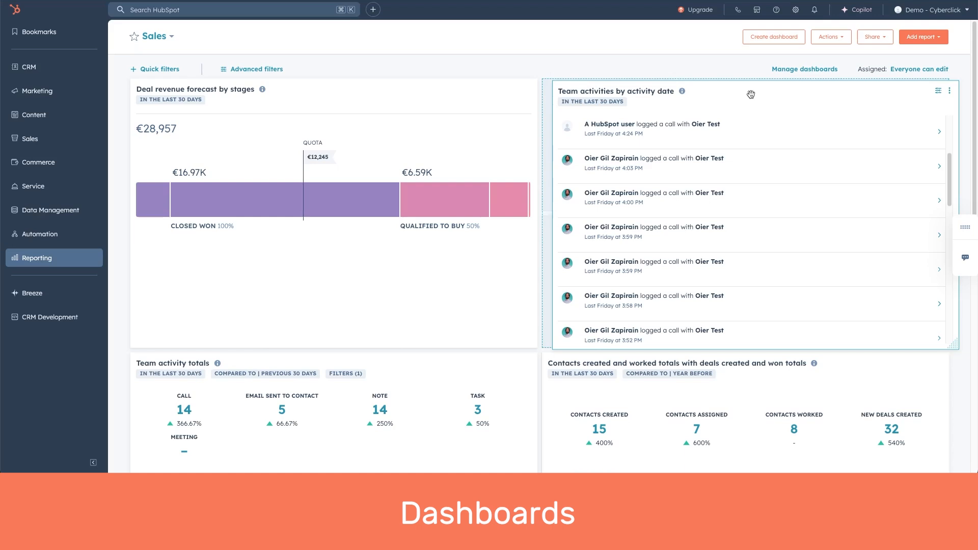
pyautogui.moveTo(751, 94); pyautogui.dragTo(751, 95)
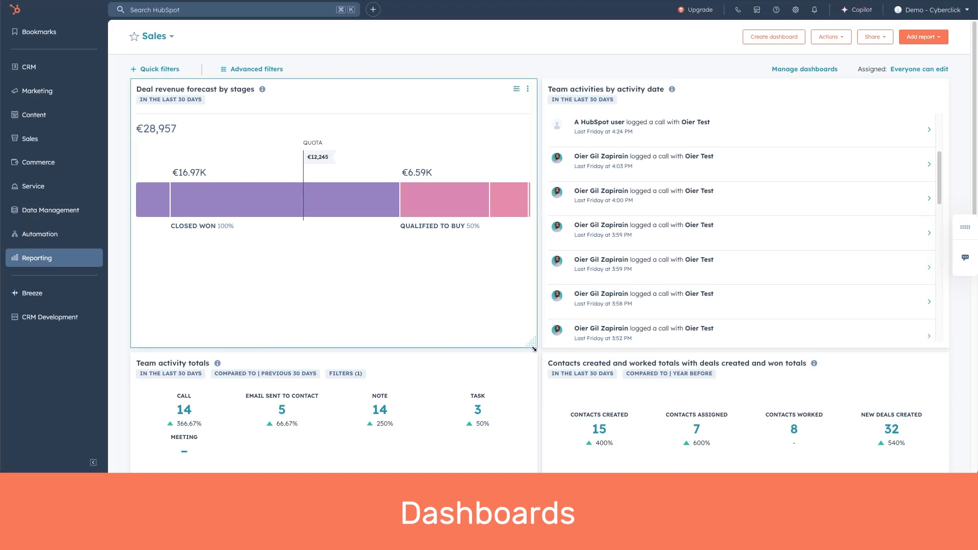
pyautogui.moveTo(534, 349); pyautogui.dragTo(784, 384)
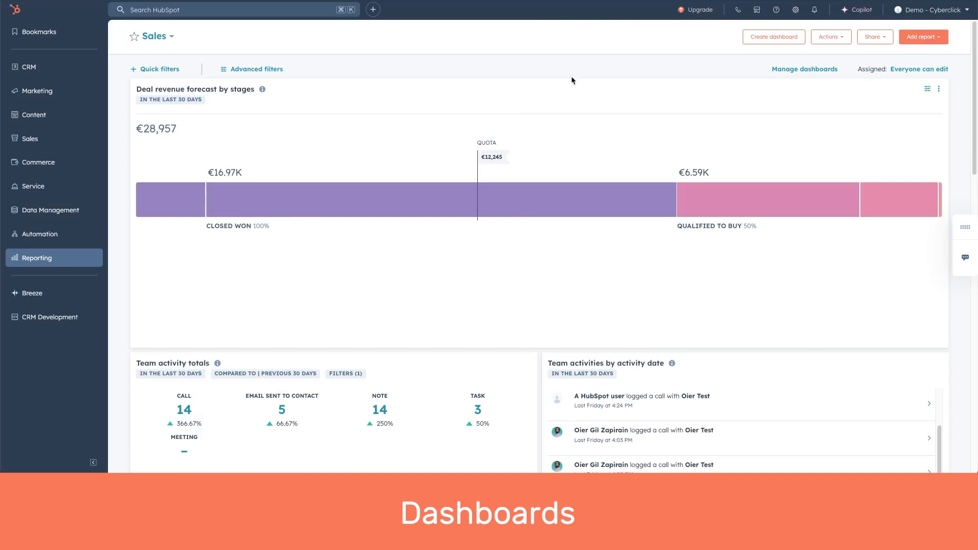
# Start adding a report, open Contacts under CRM insights in the Marketing analytics suite, and look over its Contact breakdown chart.
pyautogui.click(931, 37)
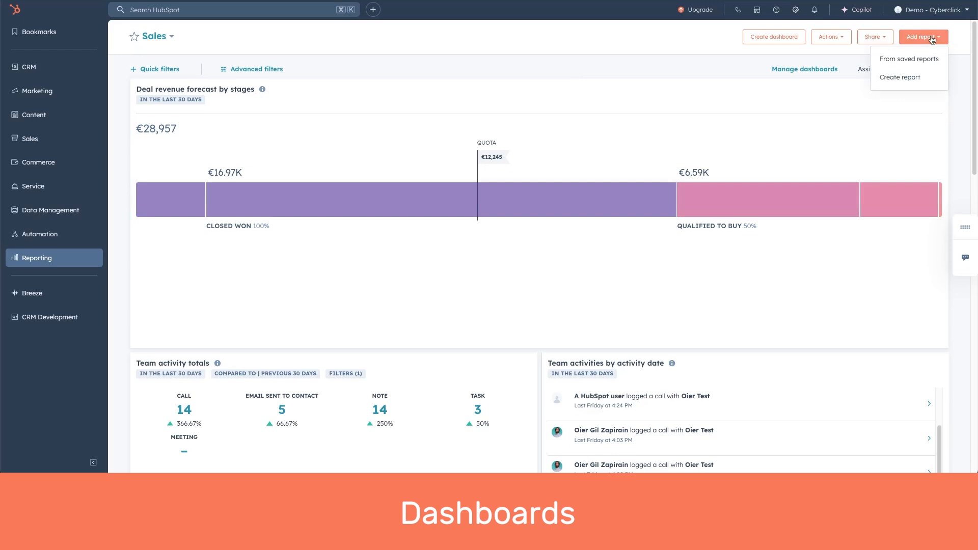
pyautogui.click(918, 64)
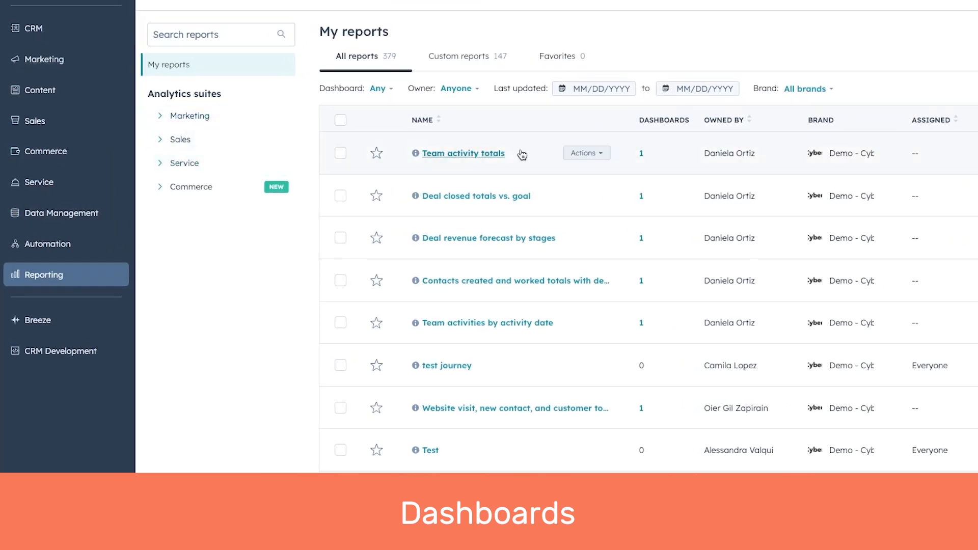
pyautogui.click(160, 118)
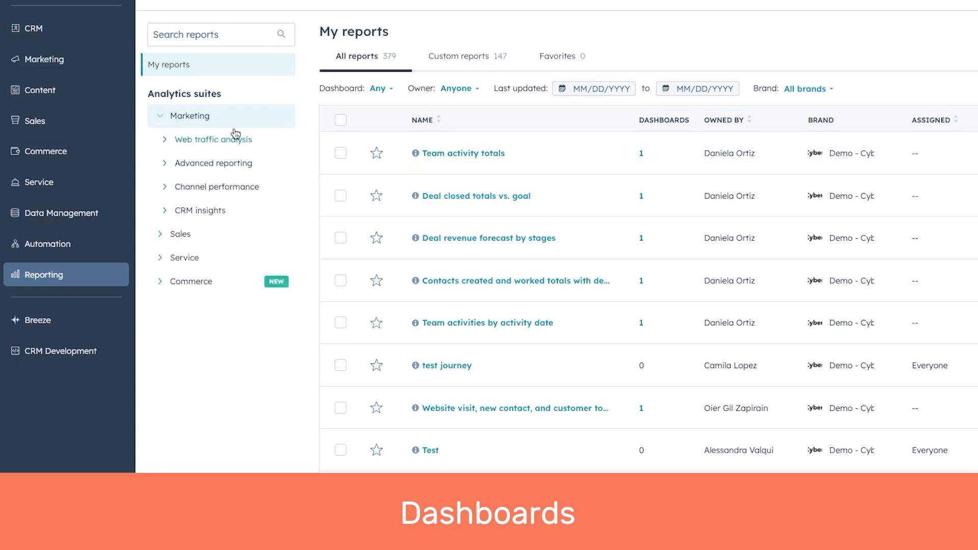
pyautogui.click(164, 211)
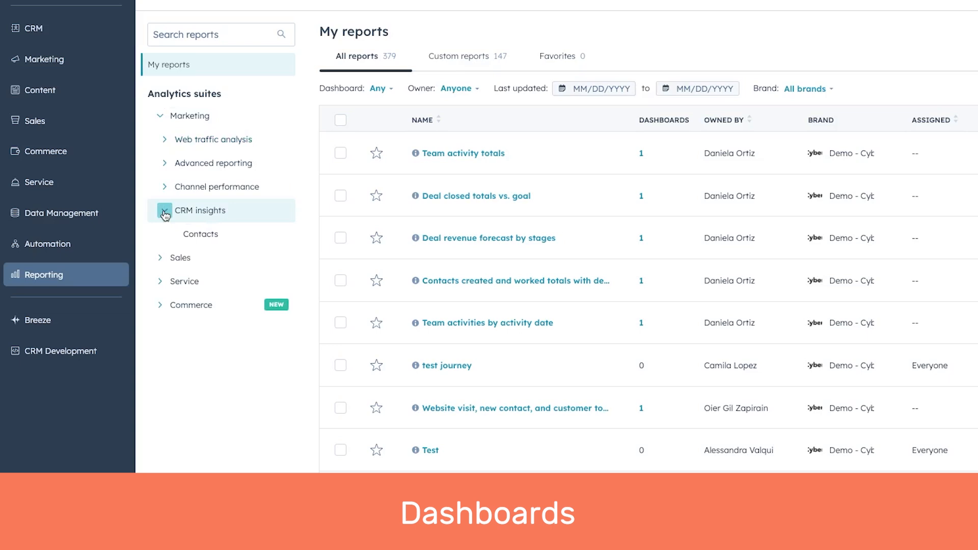
pyautogui.click(227, 234)
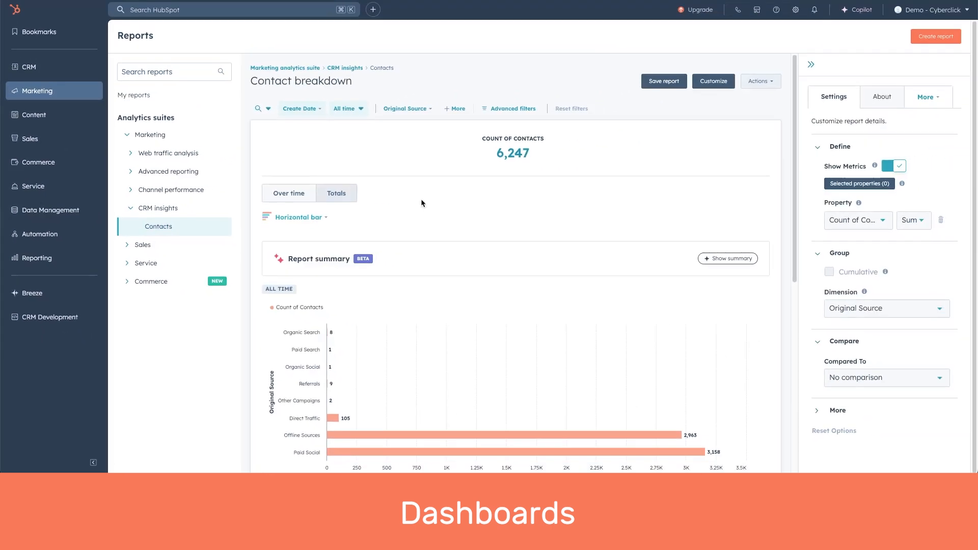
pyautogui.scroll(-2, 519, 193)
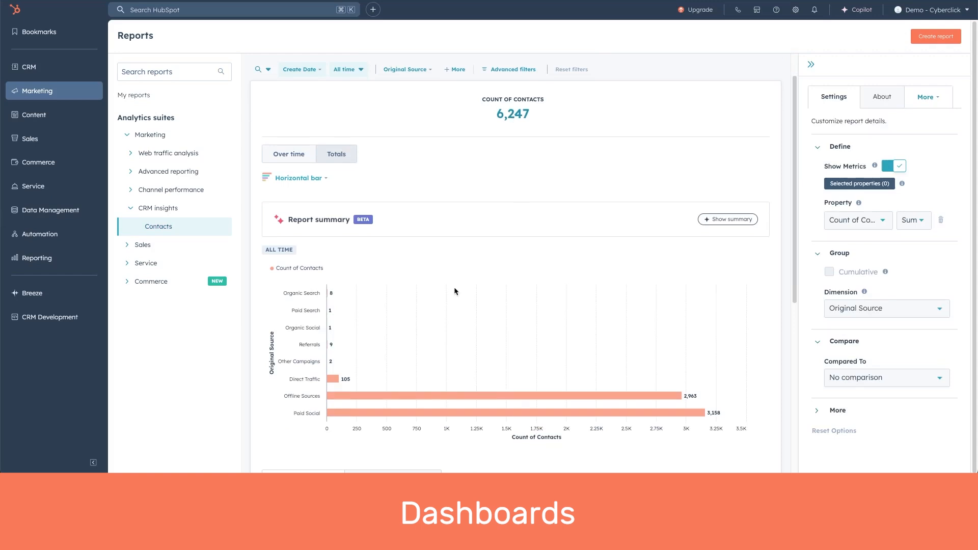
pyautogui.scroll(2, 454, 286)
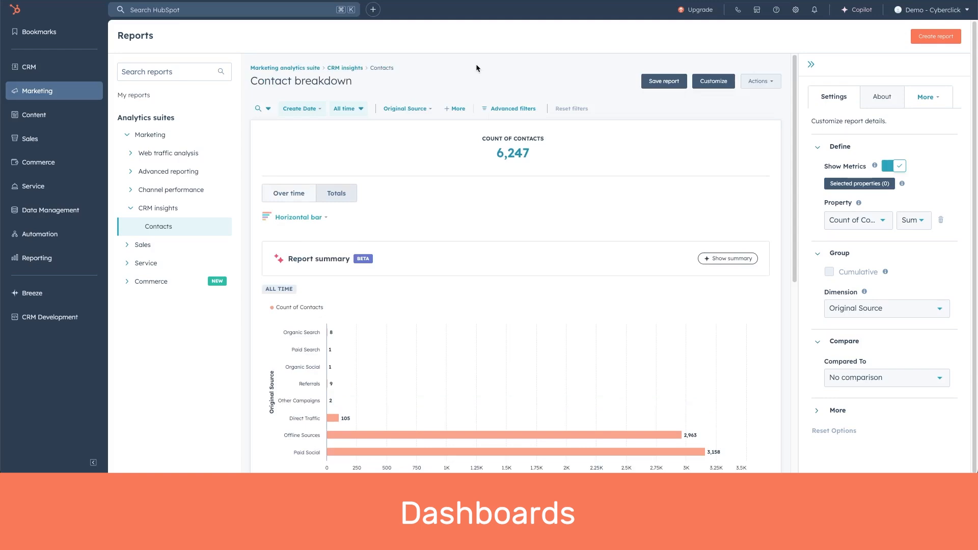
# Save the Contact breakdown report, add it to the existing Sales dashboard and dismiss the notification.
pyautogui.click(664, 81)
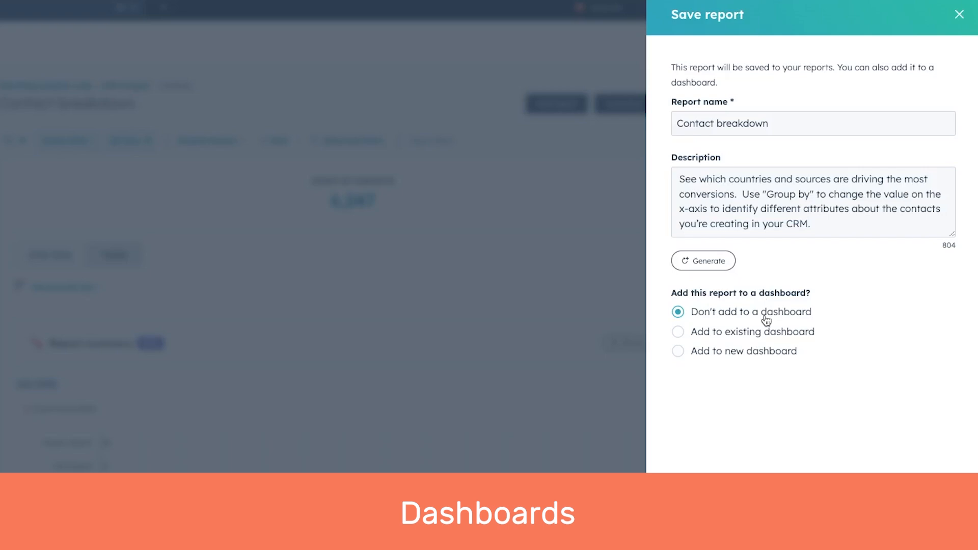
pyautogui.click(743, 336)
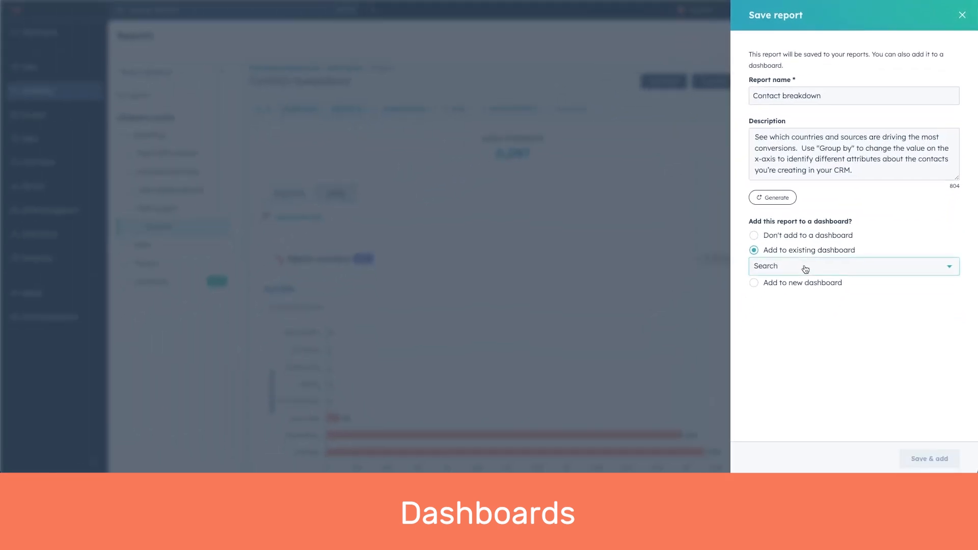
pyautogui.click(804, 269)
pyautogui.click(805, 378)
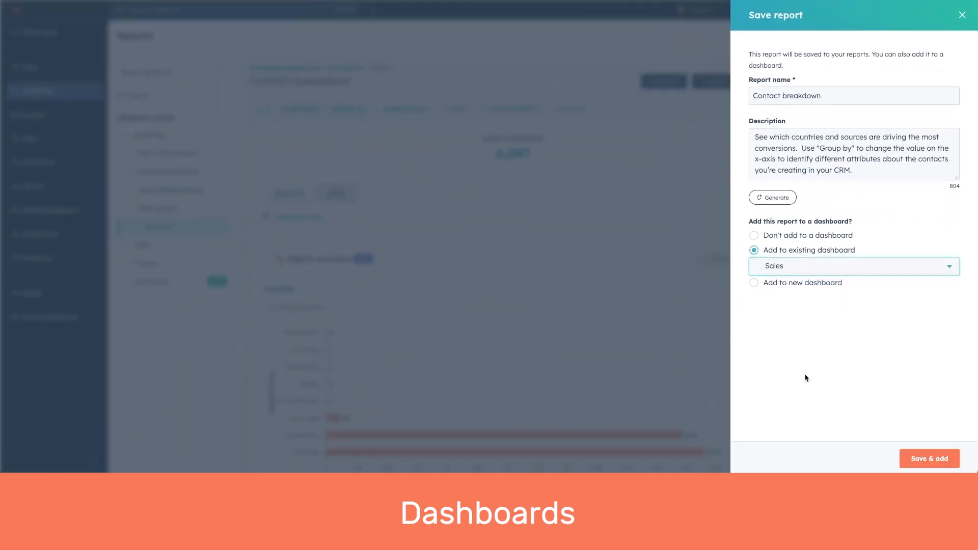
pyautogui.click(922, 461)
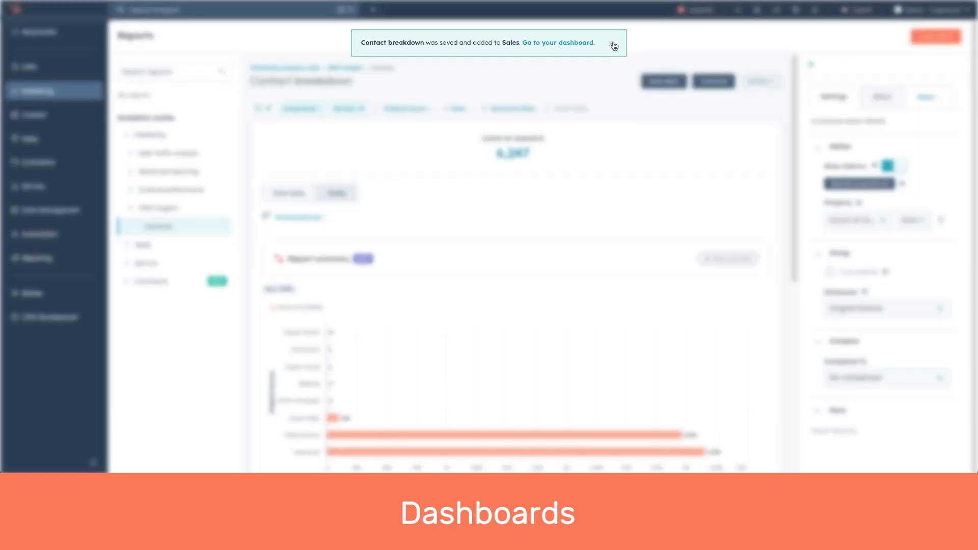
pyautogui.click(611, 44)
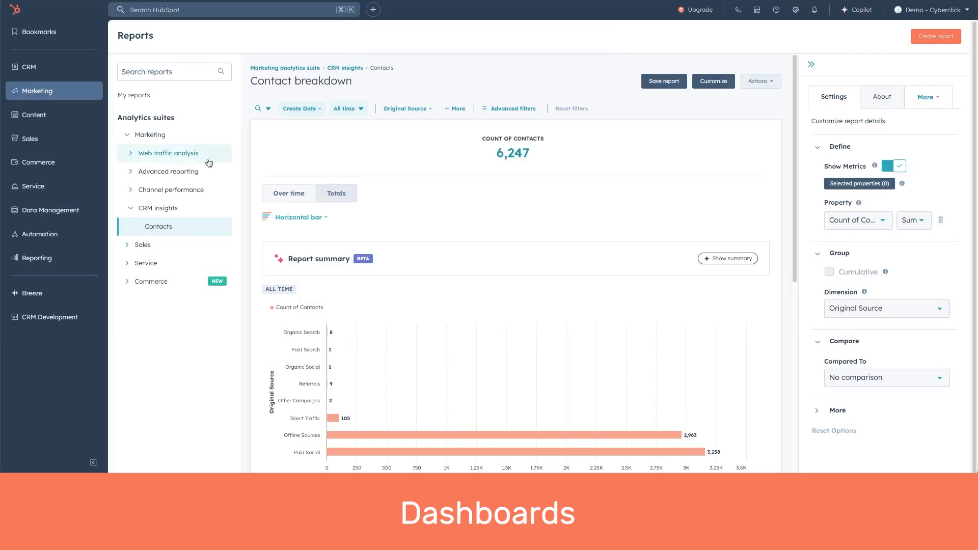
# Return to My reports and check the actions offered for the Won by owner report.
pyautogui.click(136, 96)
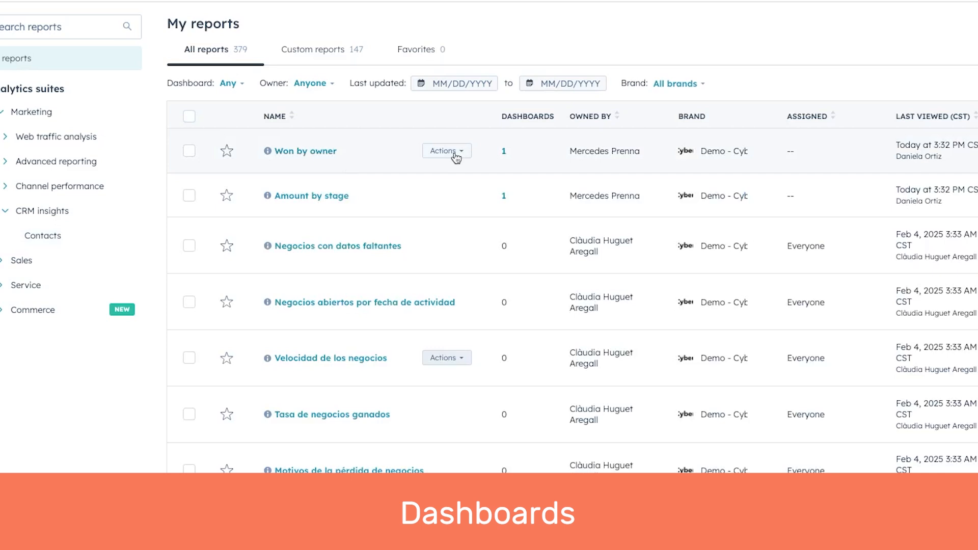
pyautogui.click(455, 155)
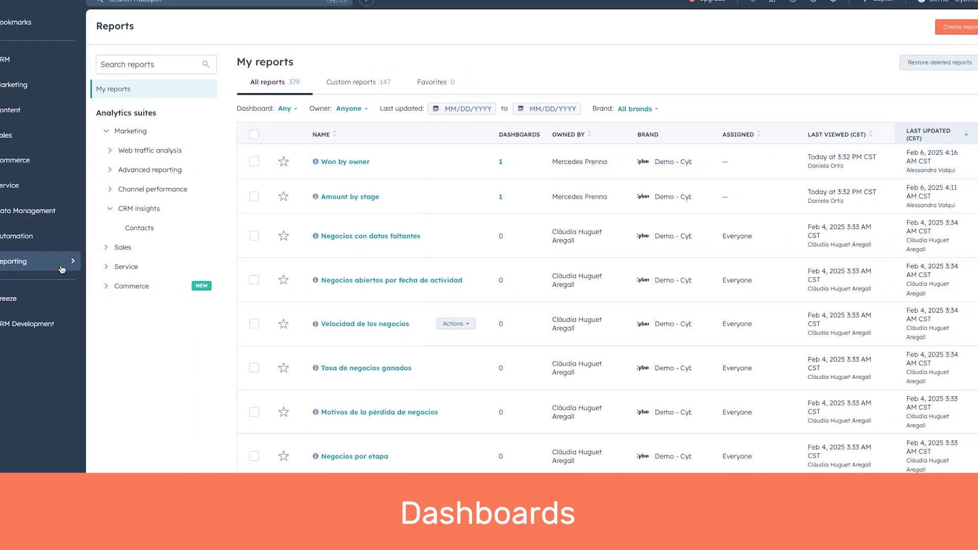
# Go back to the reporting dashboards and browse the list of other dashboards available from the Sales dashboard.
pyautogui.moveTo(62, 266)
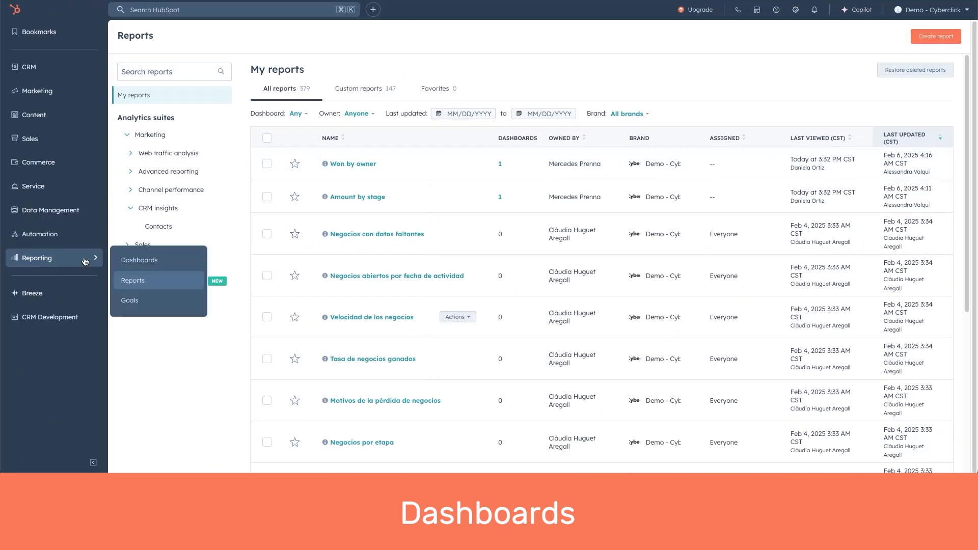
pyautogui.click(151, 264)
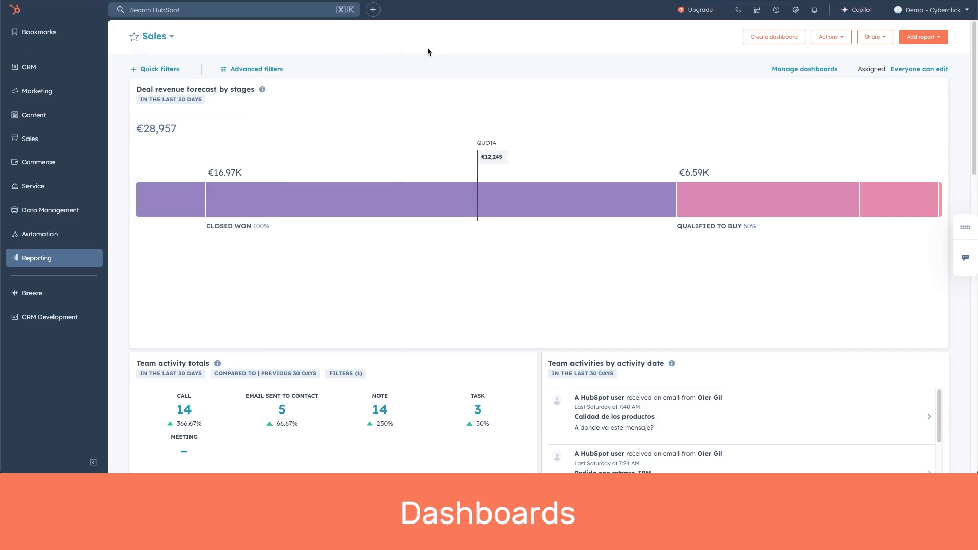
pyautogui.click(158, 38)
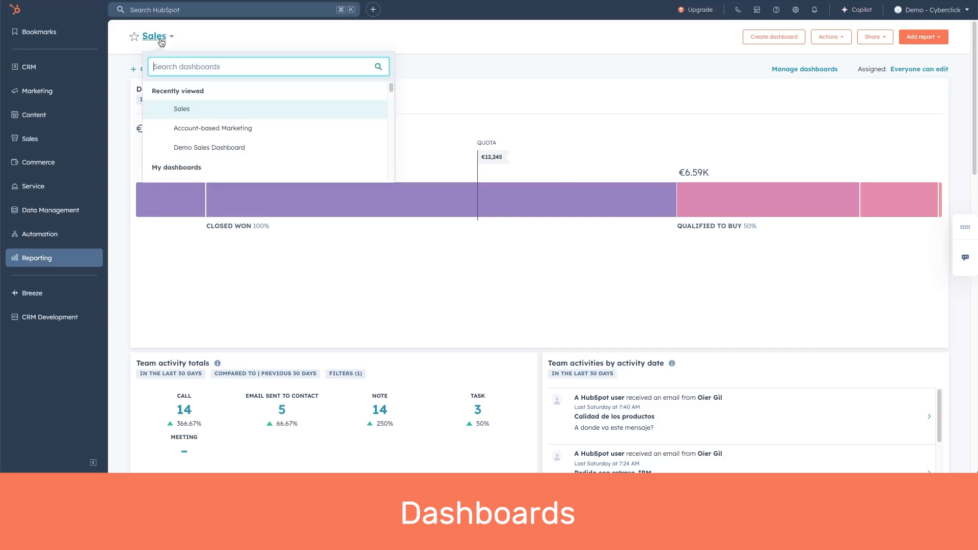
pyautogui.scroll(-5, 229, 126)
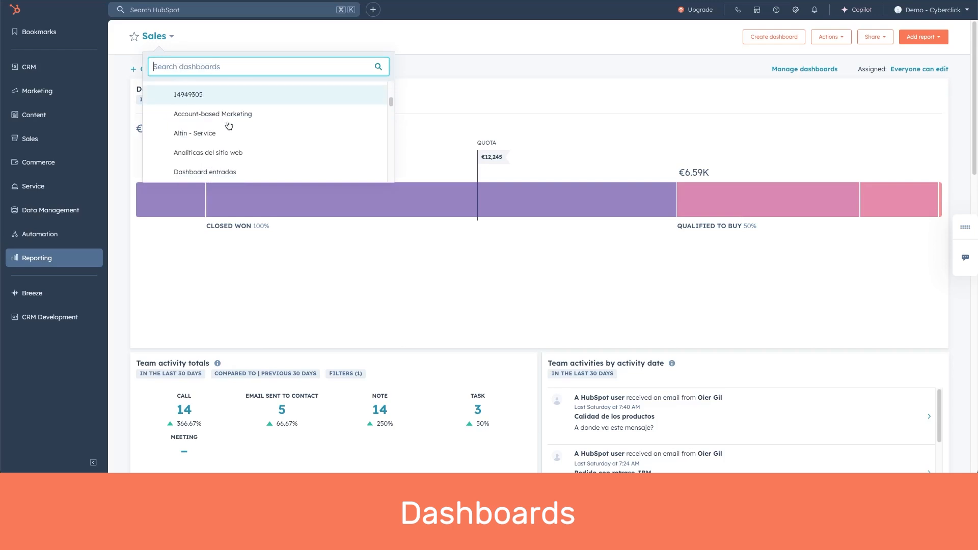